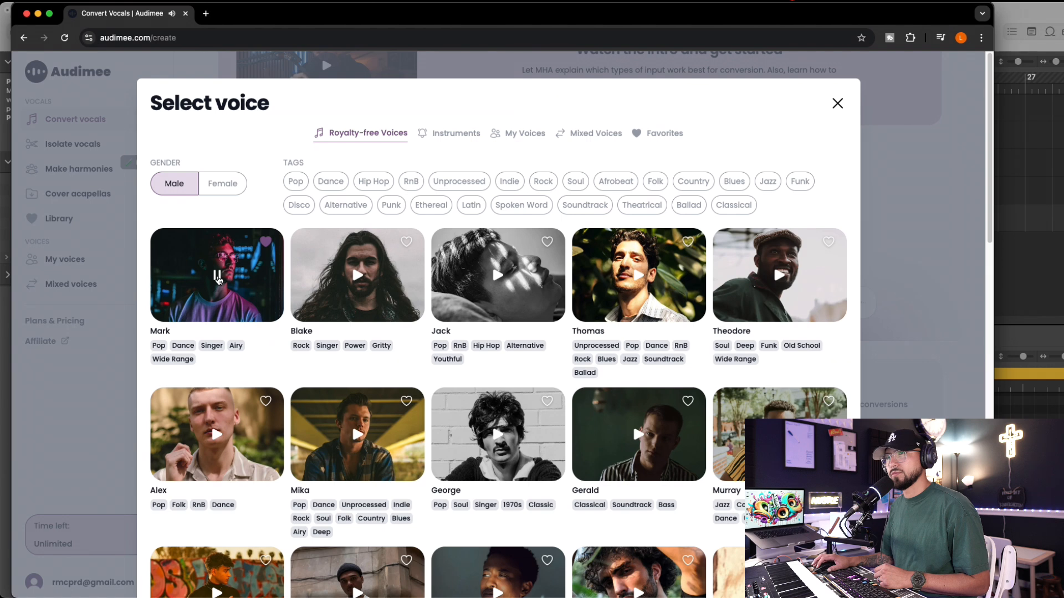
Stop the Mark voice preview, browse the female royalty-free voices and filter the list back to male voices
click(218, 280)
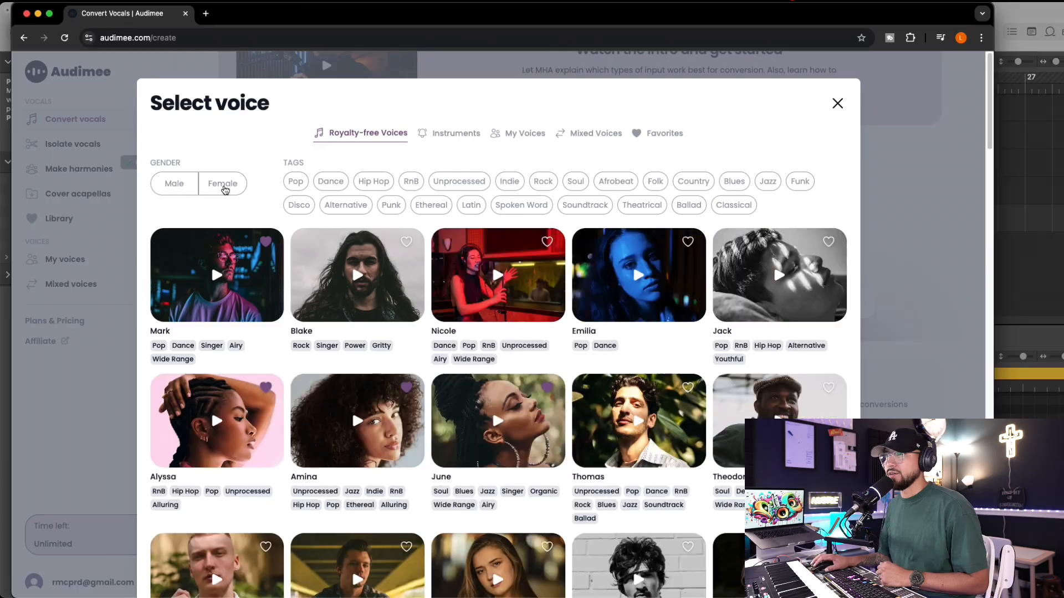
click(225, 191)
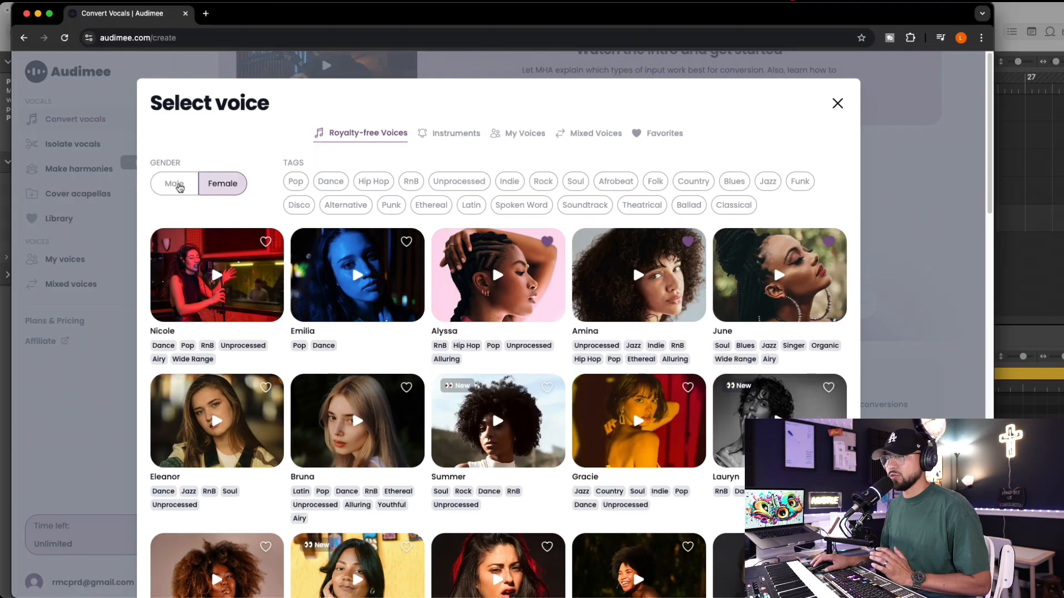
click(179, 188)
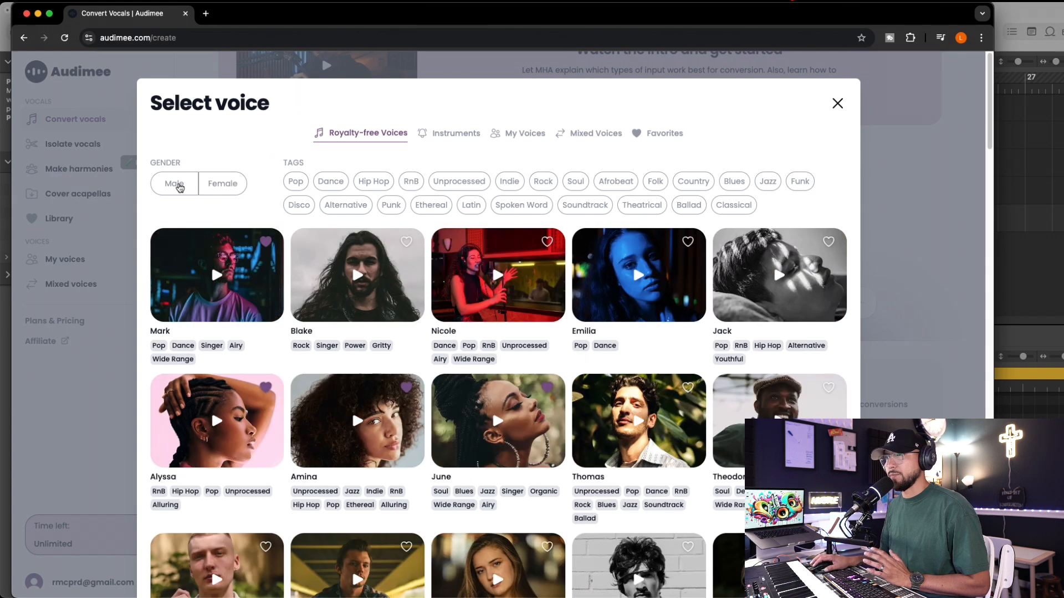
scroll(154, 228, down, 1)
scroll(446, 293, down, 6)
scroll(579, 390, up, 5)
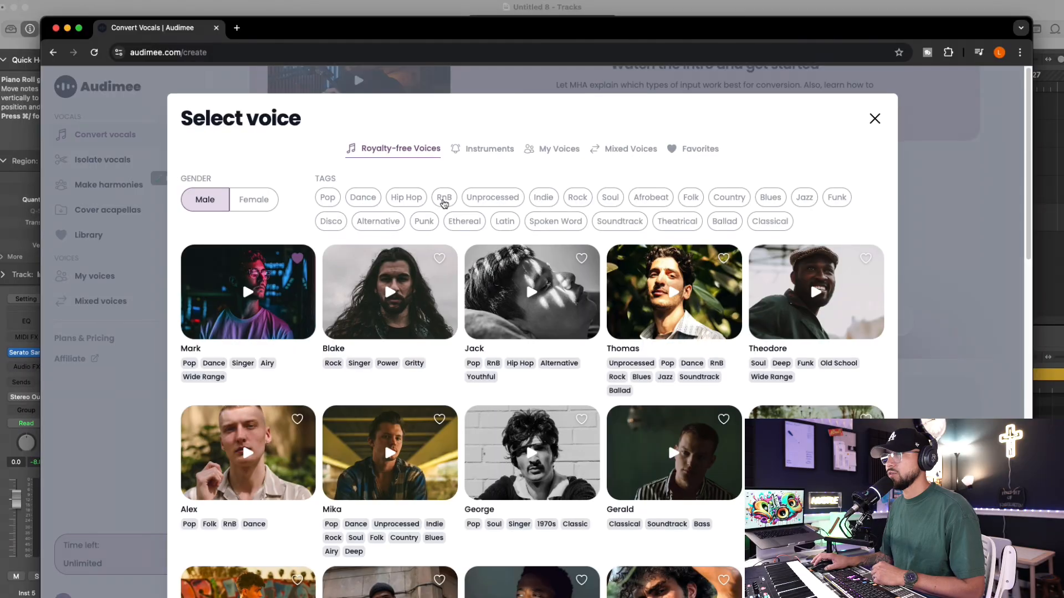
Narrow the male voices to the RnB tag and preview the Jack and Thomas voices
click(444, 197)
scroll(360, 360, down, 3)
scroll(360, 361, up, 3)
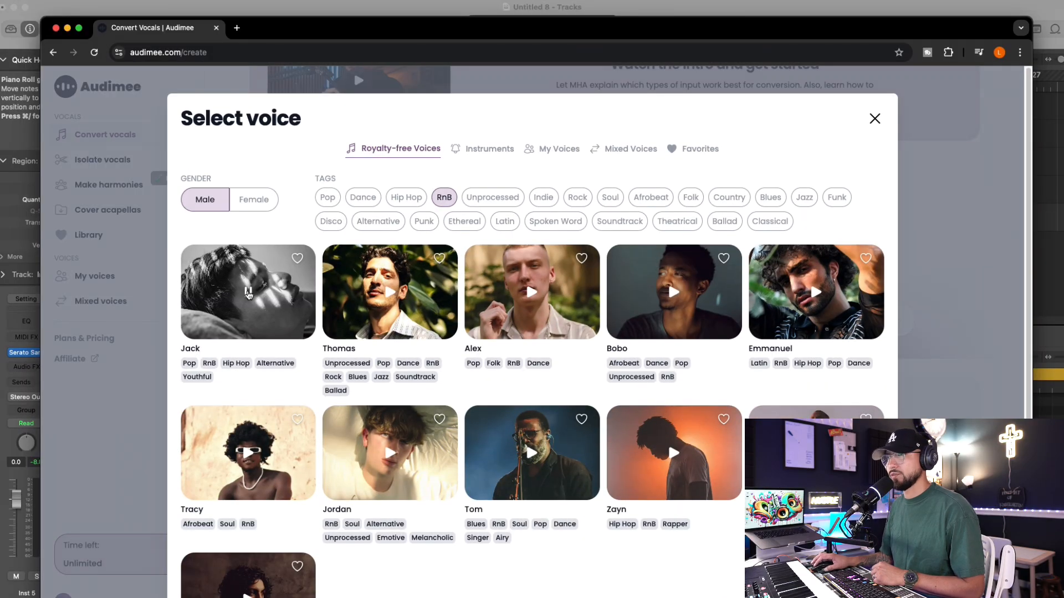
click(247, 292)
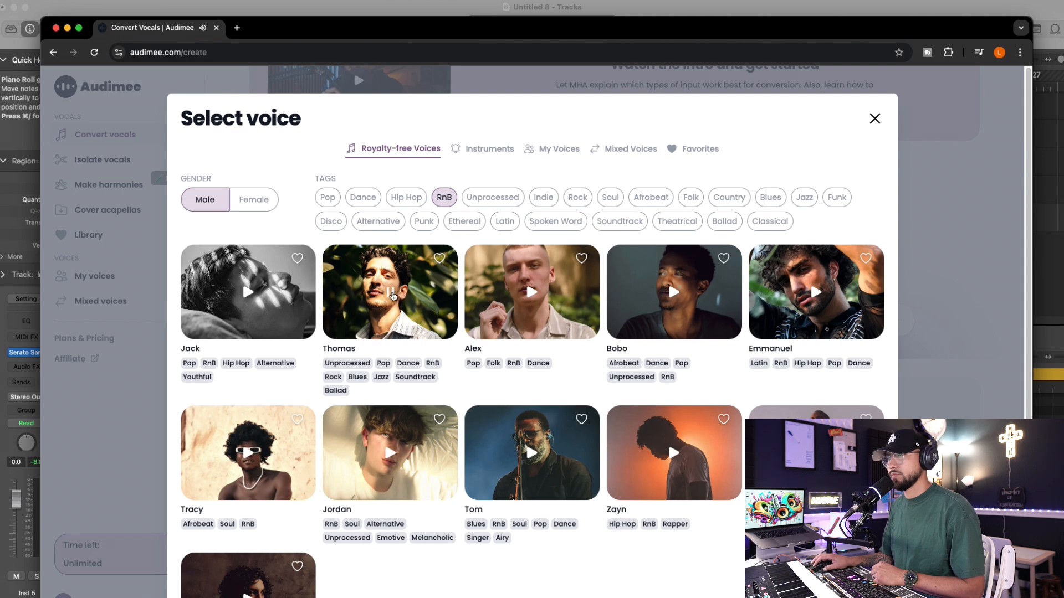
click(392, 294)
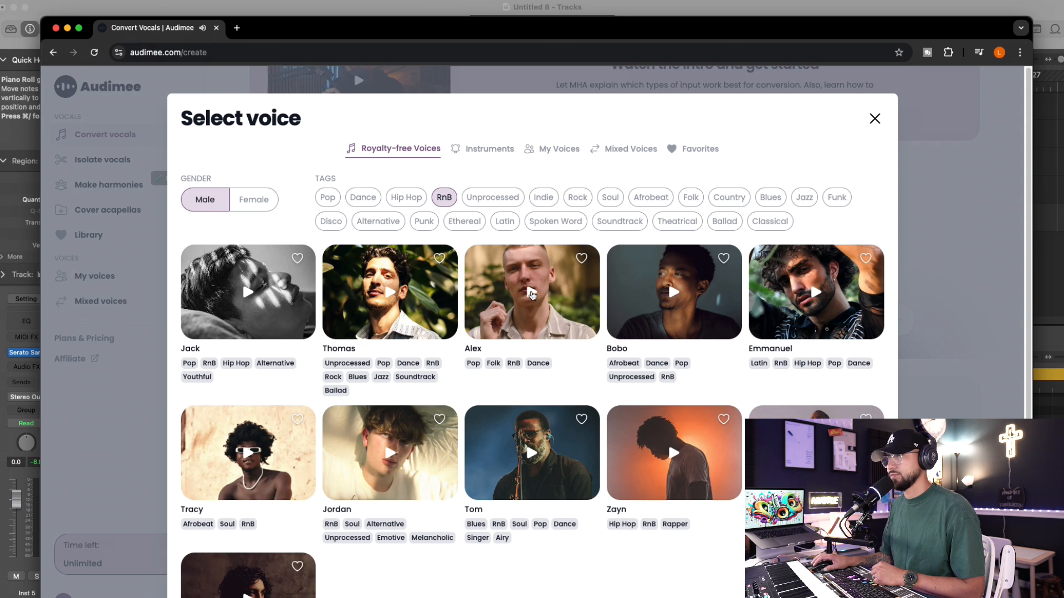
Choose the Alex voice and load the Female RnB Vocal Loop 28 WAV file from the desktop as the input audio
click(510, 122)
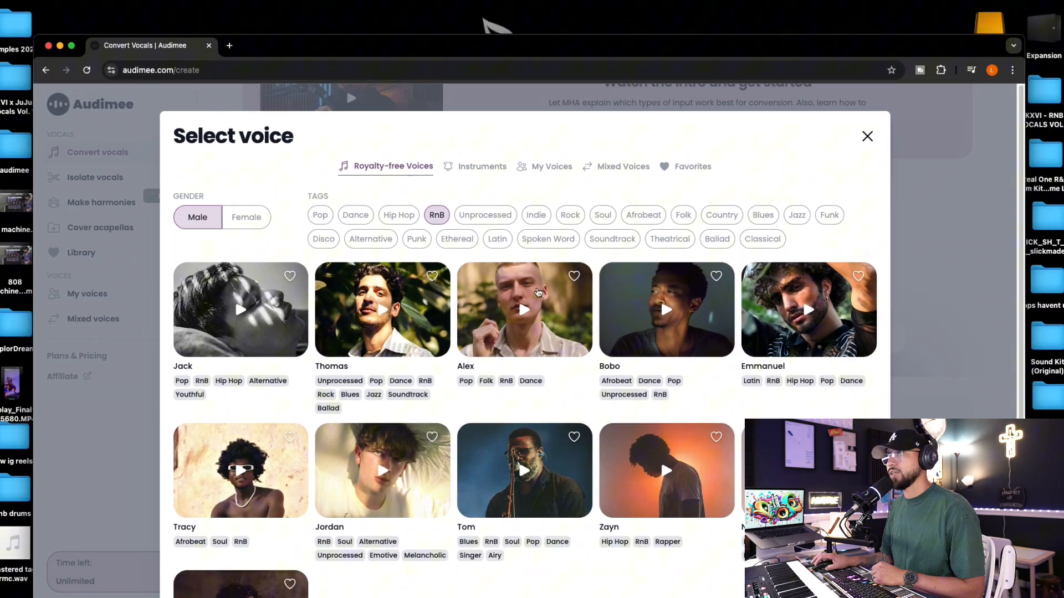
click(538, 292)
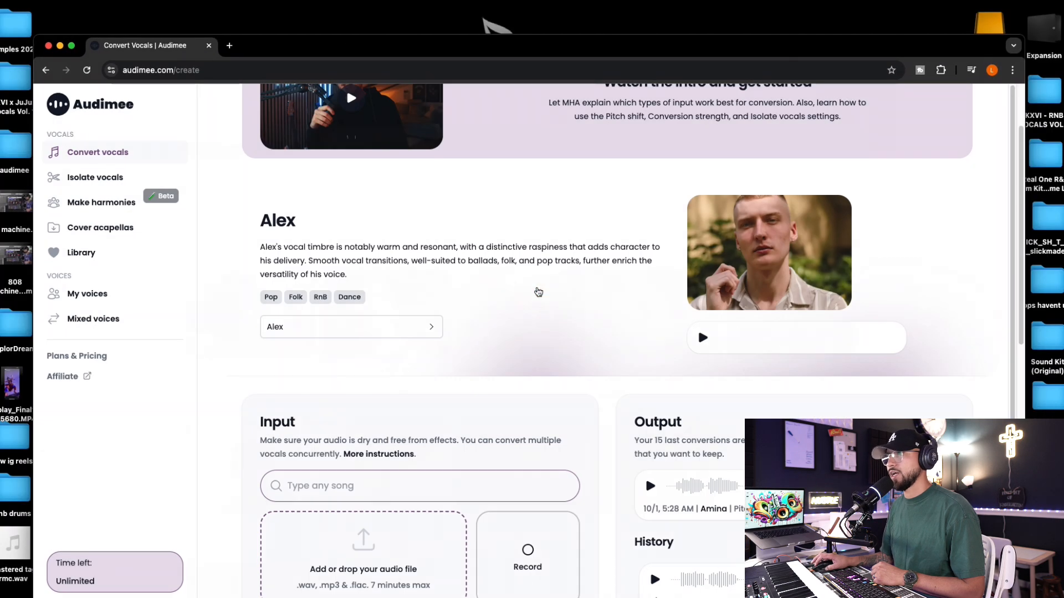
drag(713, 50, 676, 15)
drag(995, 191, 333, 531)
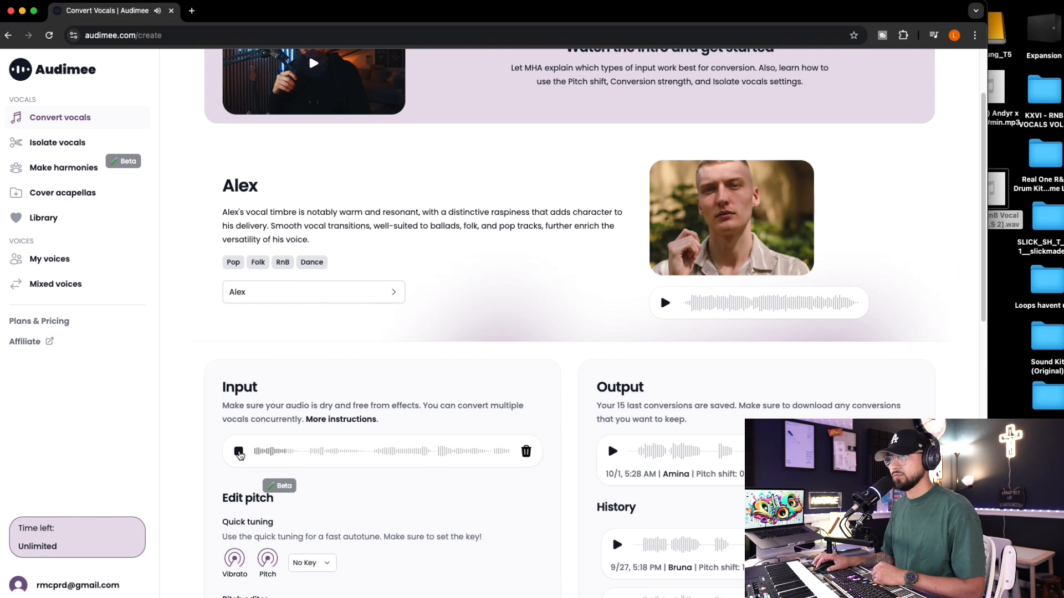
click(239, 455)
Convert the loaded vocal to the Alex voice with pitch shift 0 and conversion strength 30%
scroll(563, 407, down, 2)
scroll(555, 410, up, 4)
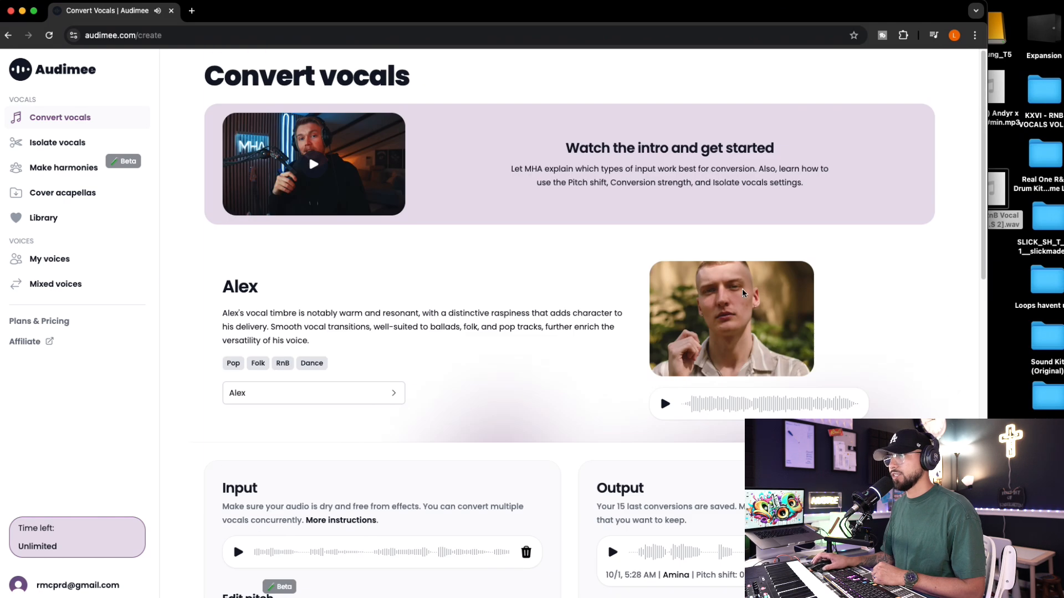
scroll(532, 353, down, 7)
scroll(532, 353, down, 4)
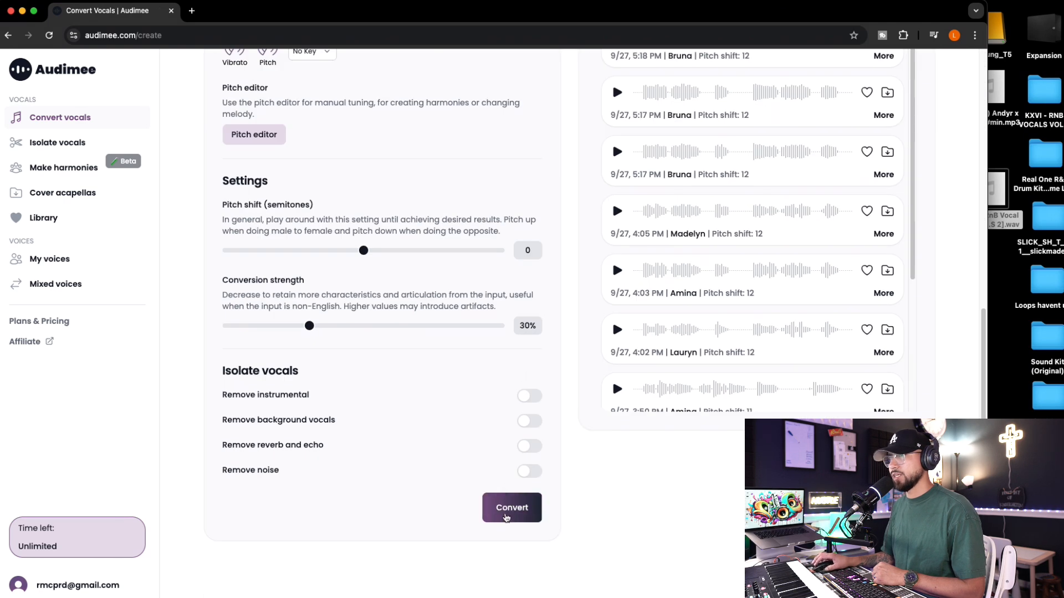
click(502, 518)
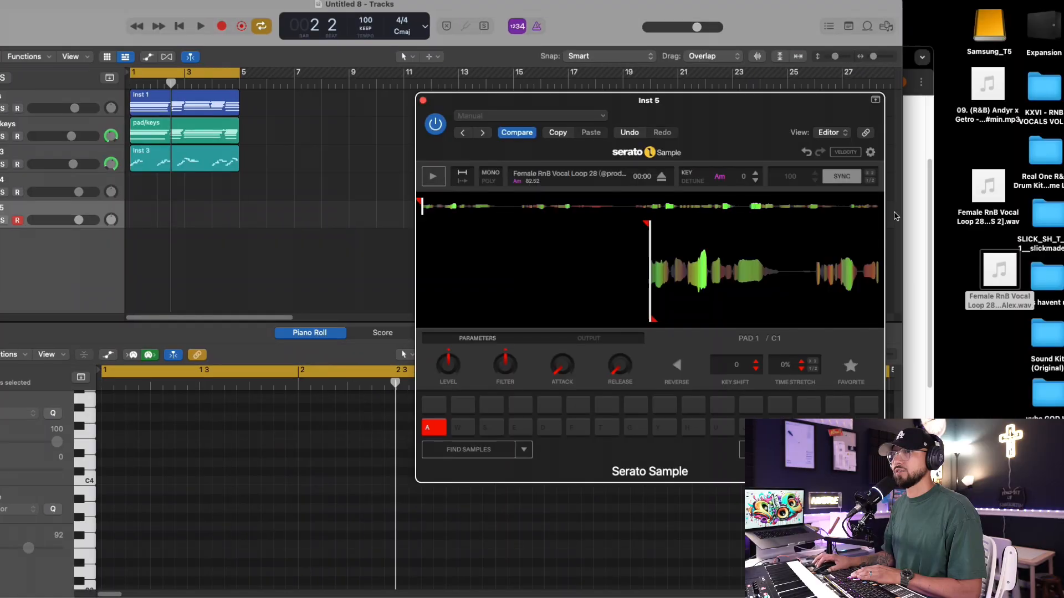
Load the converted Alex WAV from the desktop into Serato Sample on Inst 5 and set its key to -5 semitones
drag(1000, 269, 677, 302)
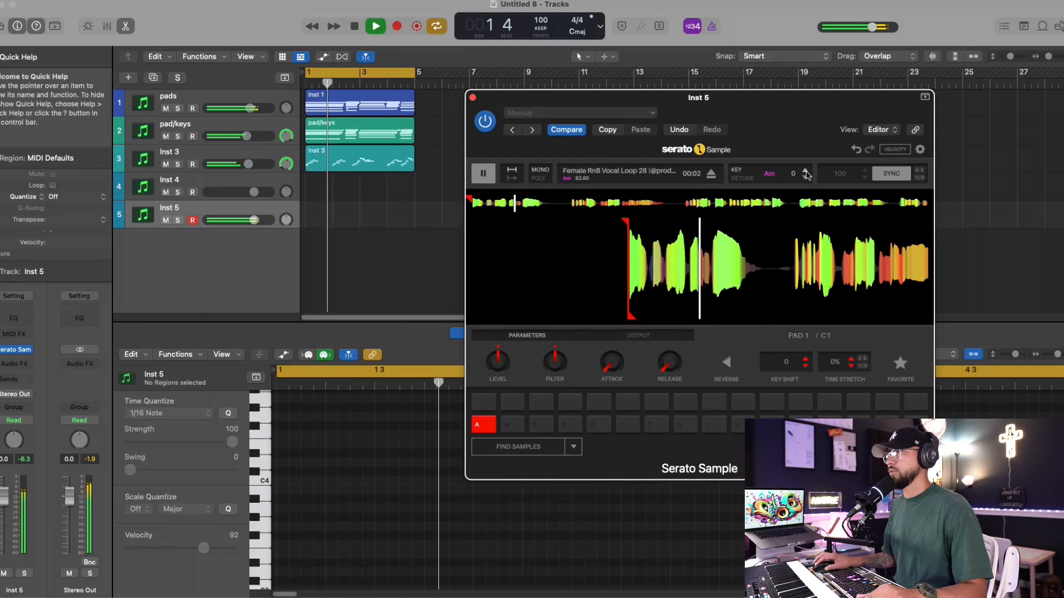
double_click(805, 179)
double_click(805, 178)
click(805, 174)
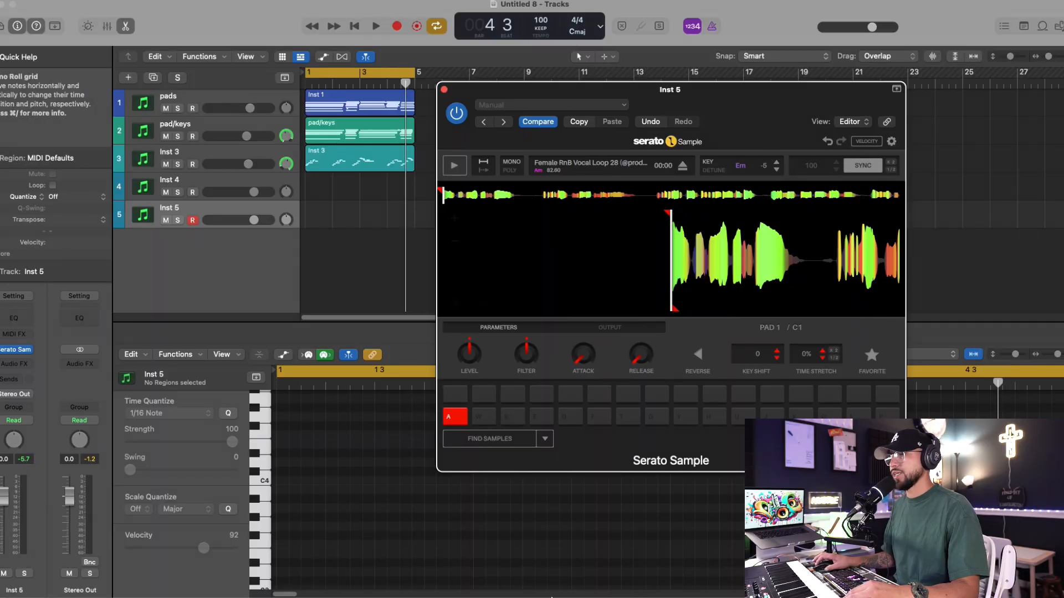
Switch back to Audimee in Chrome and set the pitch shift to -5 semitones
click(358, 570)
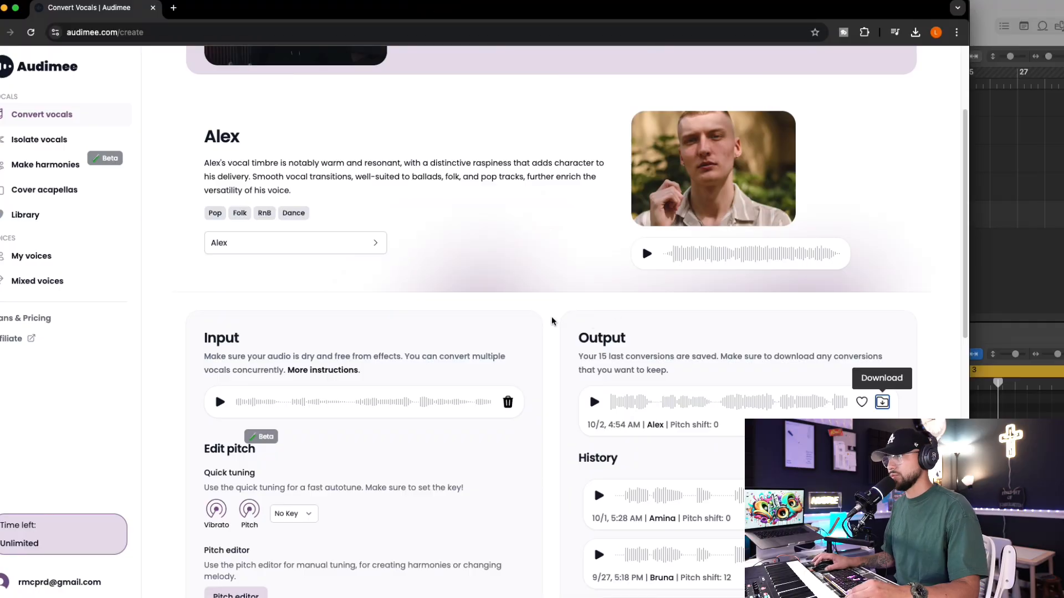
scroll(551, 321, down, 6)
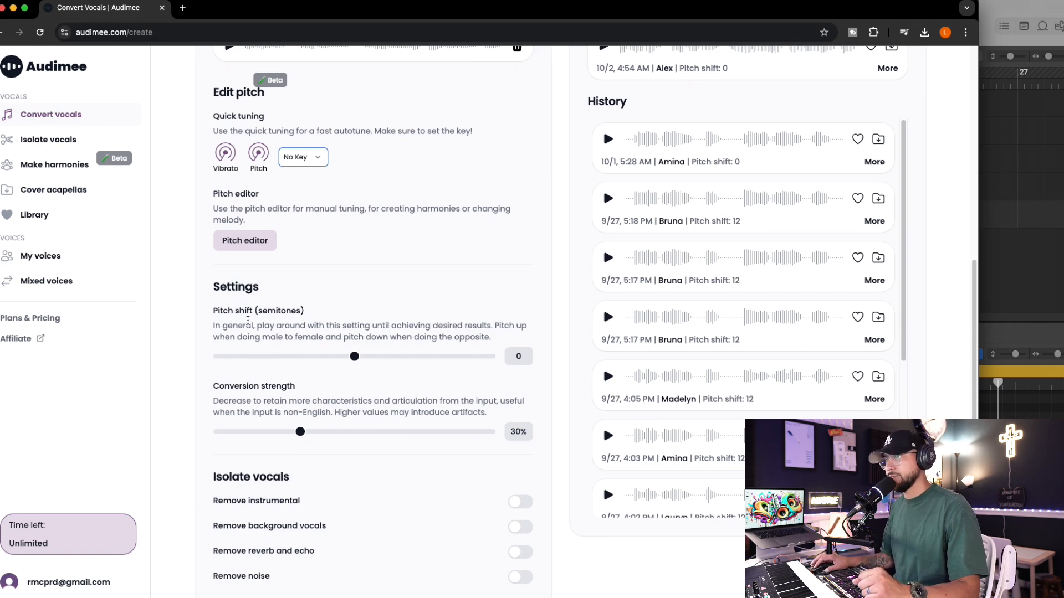
drag(476, 12, 494, 338)
drag(621, 340, 630, 32)
drag(383, 375, 354, 377)
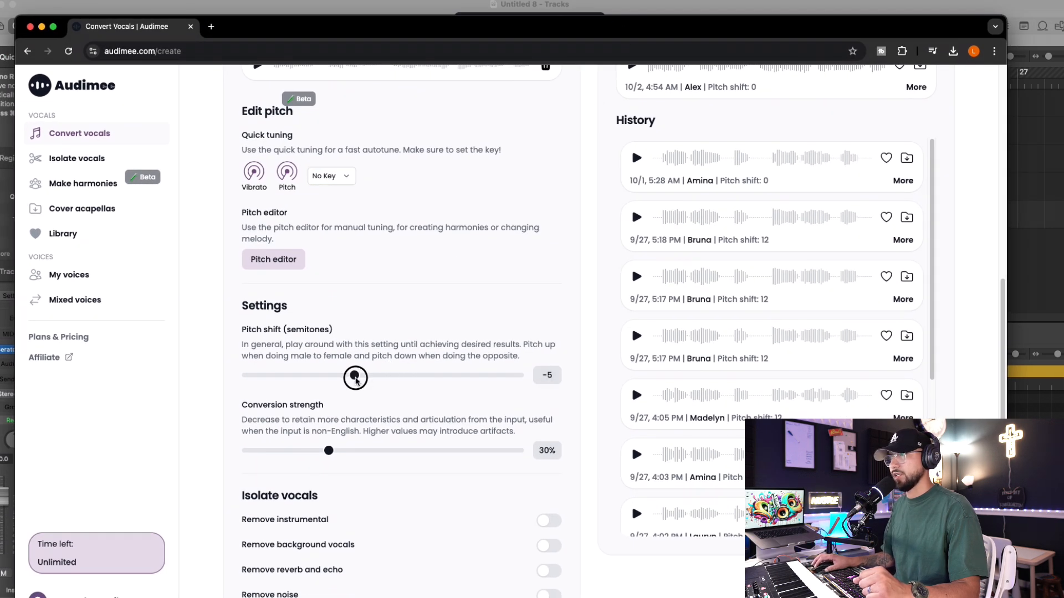
Set the conversion strength to 100% and convert the vocal again
scroll(383, 366, down, 3)
drag(328, 300, 553, 298)
click(532, 483)
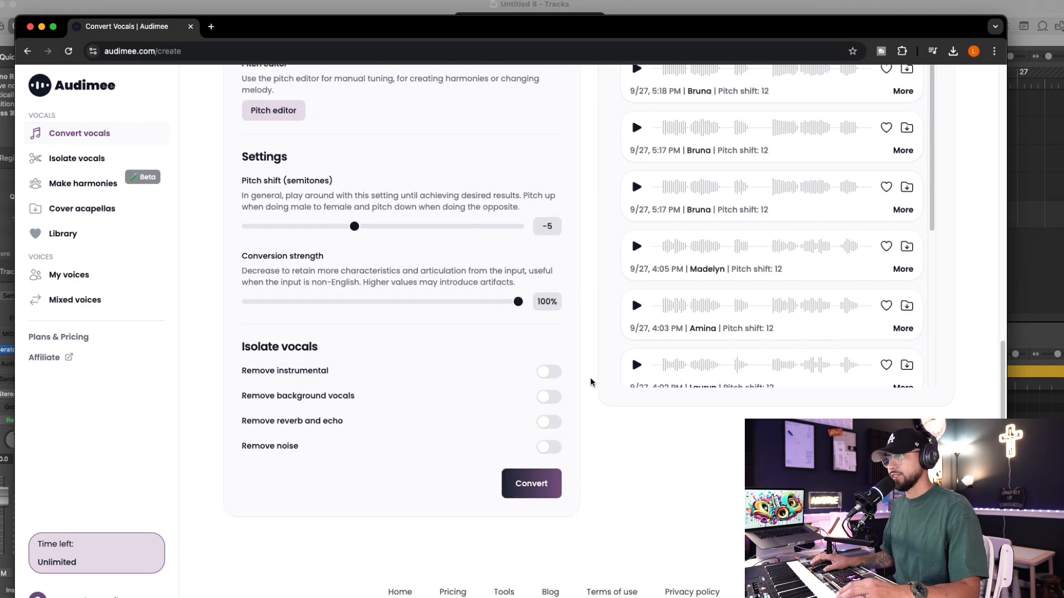
Play back the new Alex conversion with pitch shift -5 and download it
scroll(591, 380, up, 10)
scroll(590, 380, down, 5)
click(632, 294)
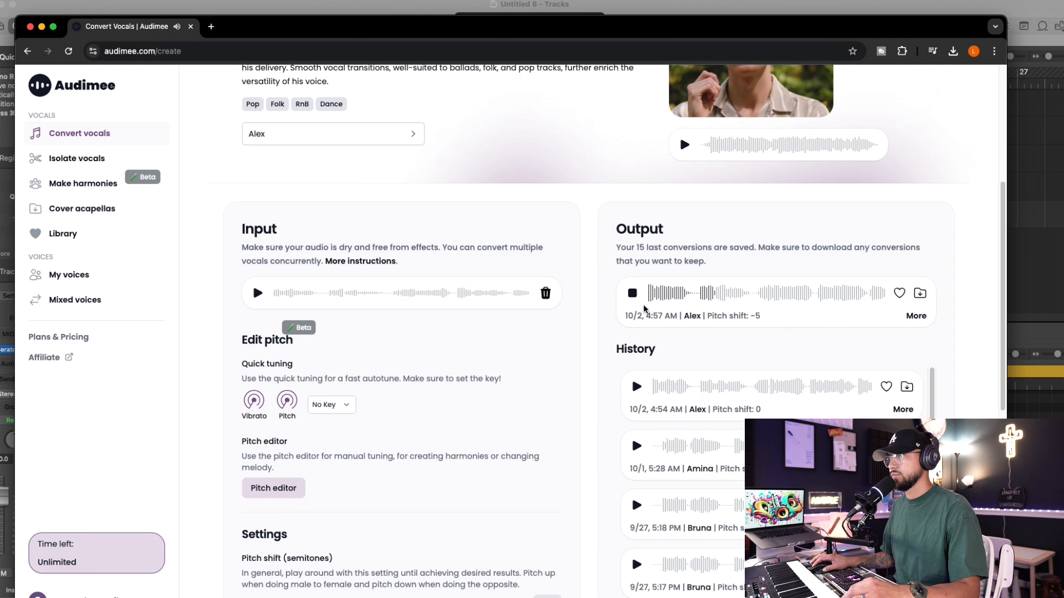
scroll(591, 340, down, 5)
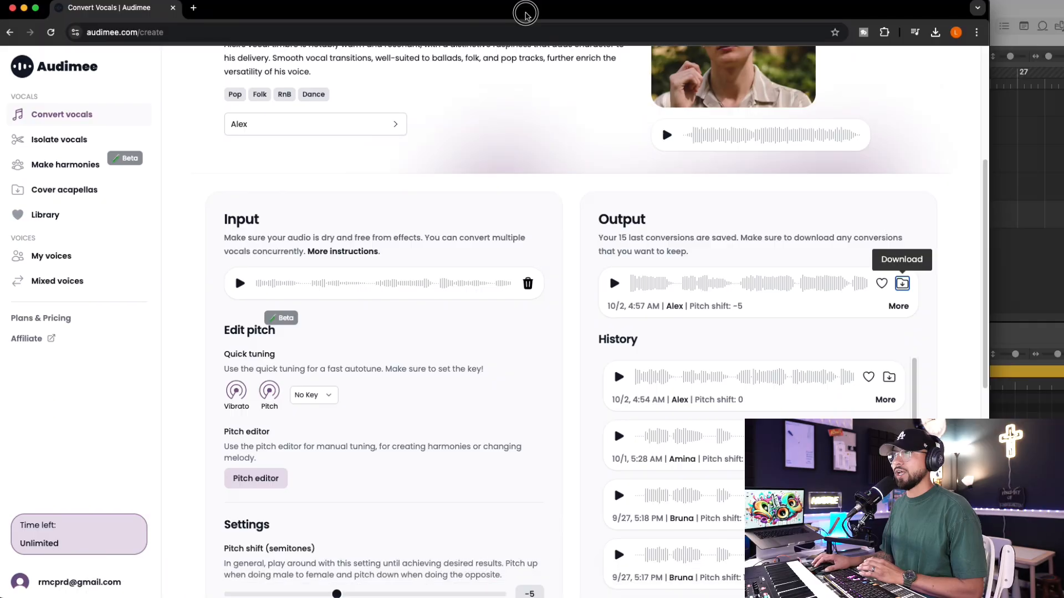
scroll(395, 427, down, 5)
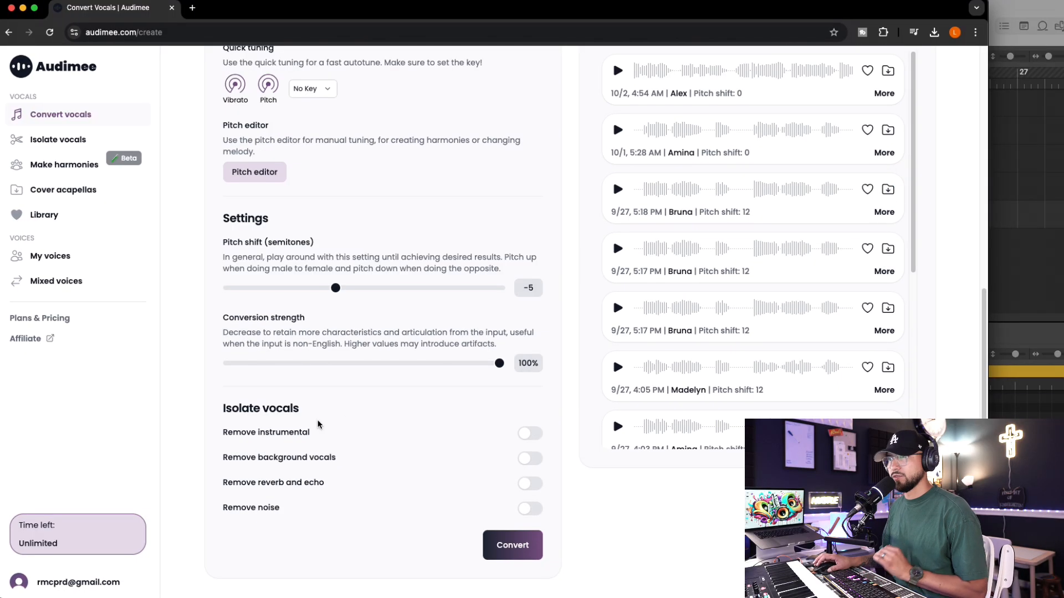
scroll(439, 417, up, 6)
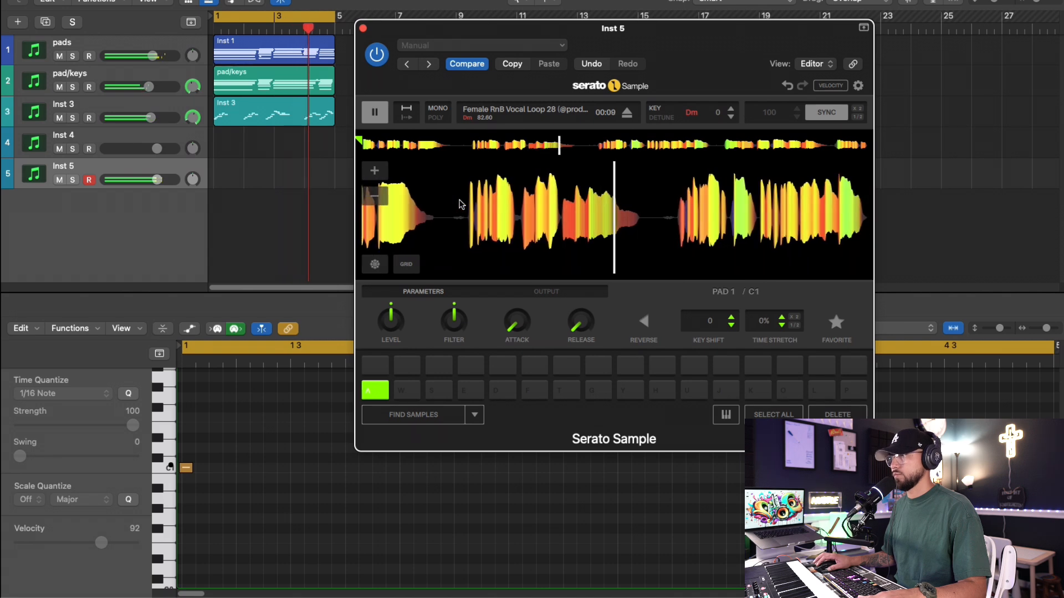
Stop the transport, extend the cycle range to bar 9 and repeat the pads, pad/keys and Inst 3 regions once
key(space)
click(362, 29)
drag(336, 18, 461, 52)
drag(382, 121, 256, 48)
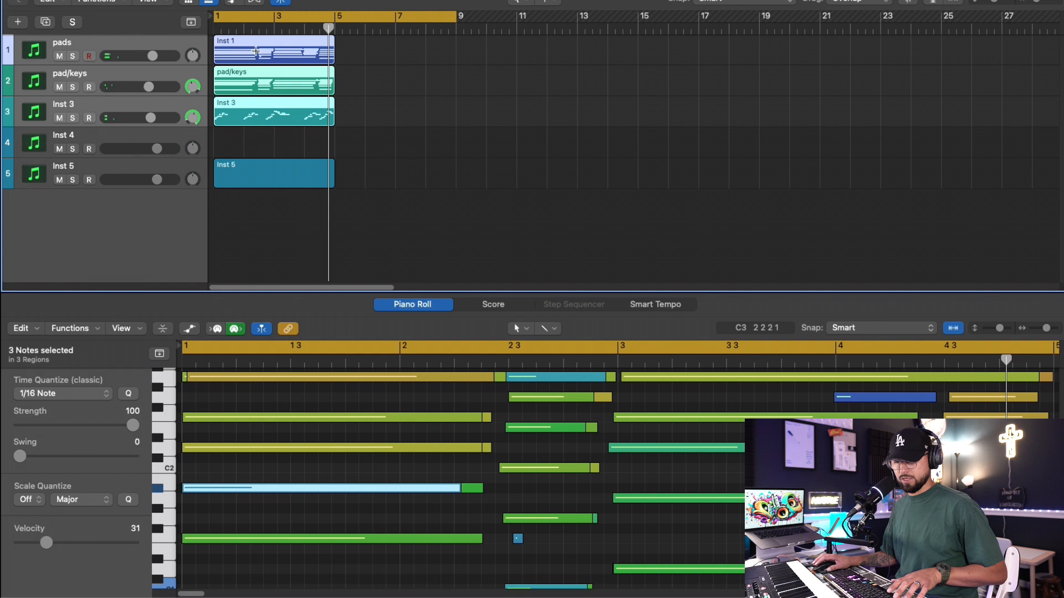
key(super+r)
Quantize the recorded note in the Inst 5 region to 1/16 and set the cycle range to bars 5 to 9
click(235, 178)
click(288, 413)
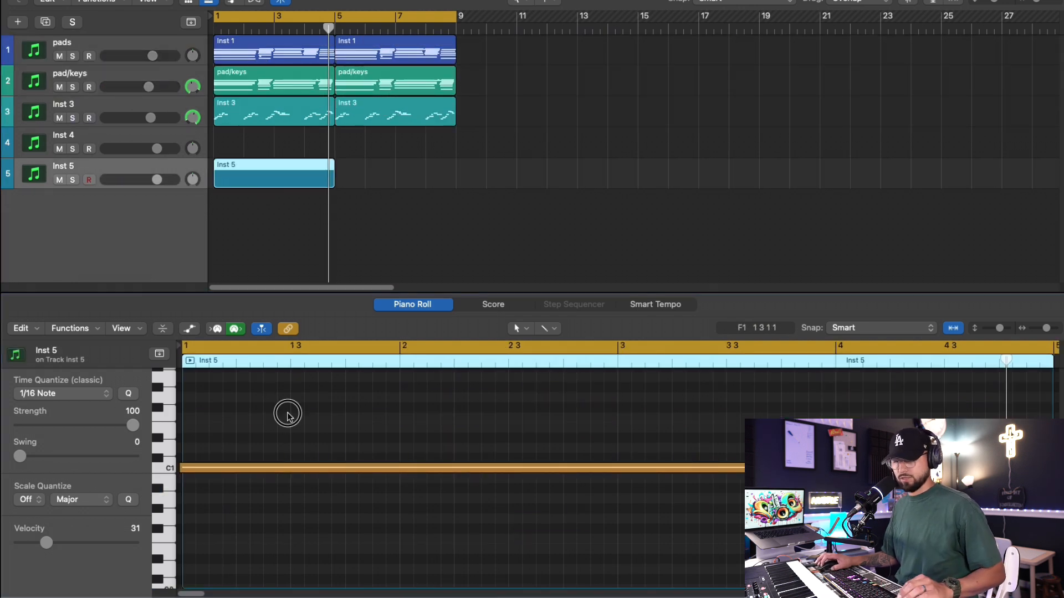
key(super+a)
drag(219, 24, 336, 22)
key(i)
key(i)
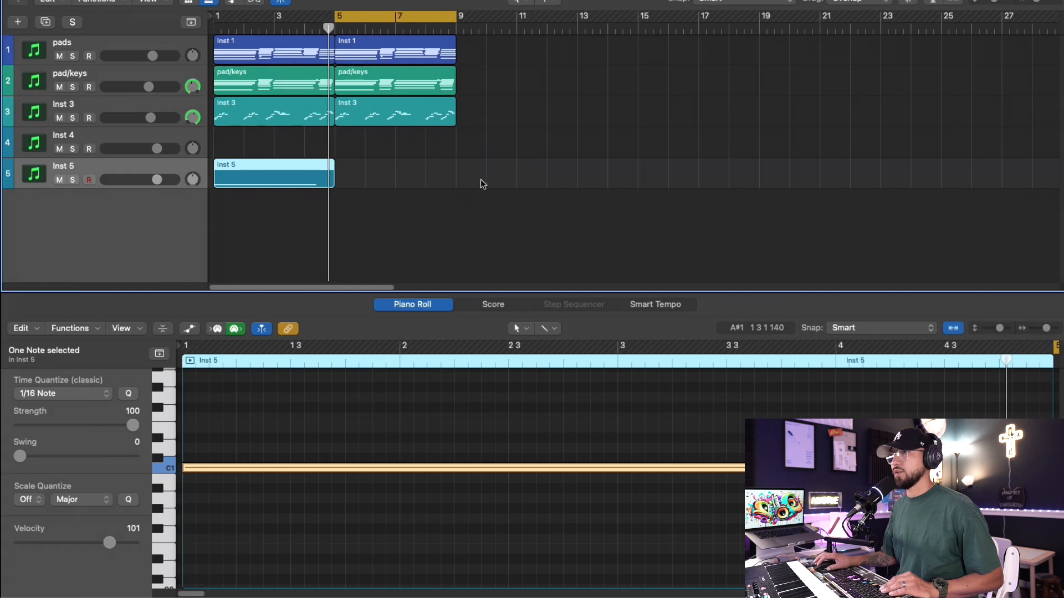
Cue the second part of the vocal on pad 3 in Serato Sample and try recording it on Inst 5 from bar 5
key(v)
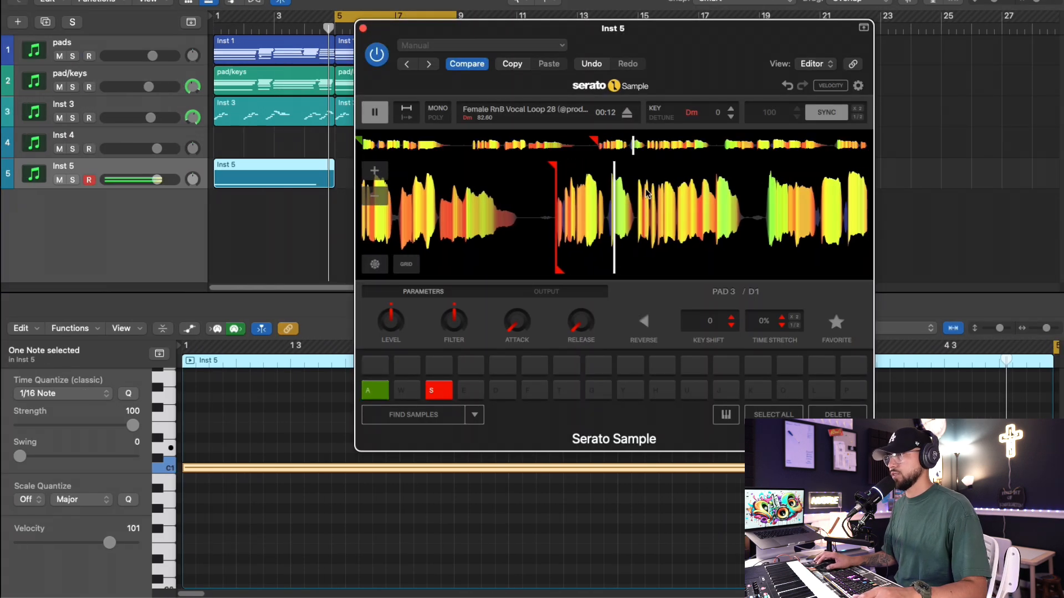
mouse_move(400, 318)
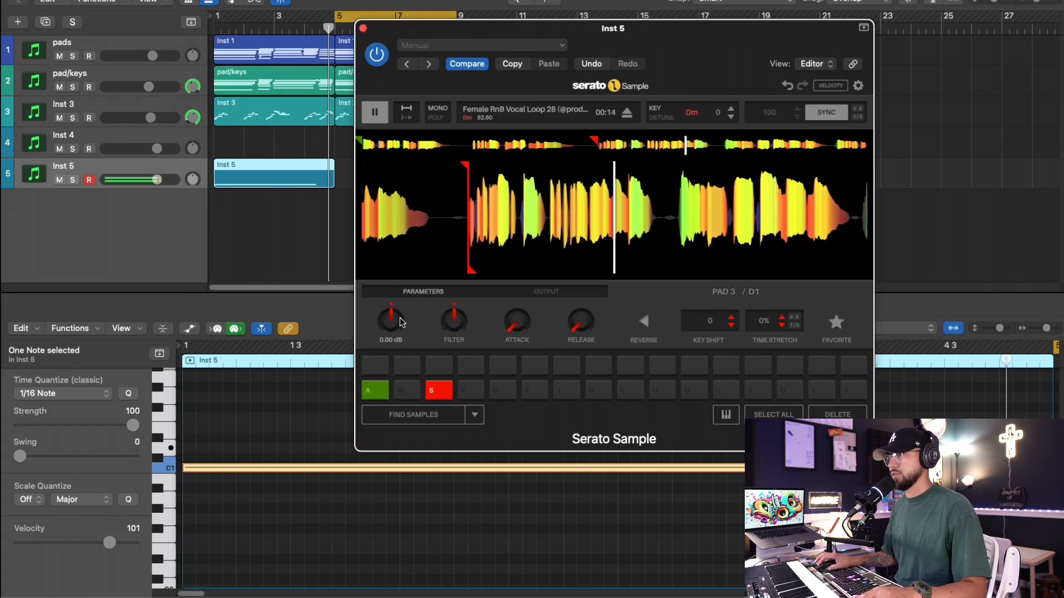
key(v)
key(r)
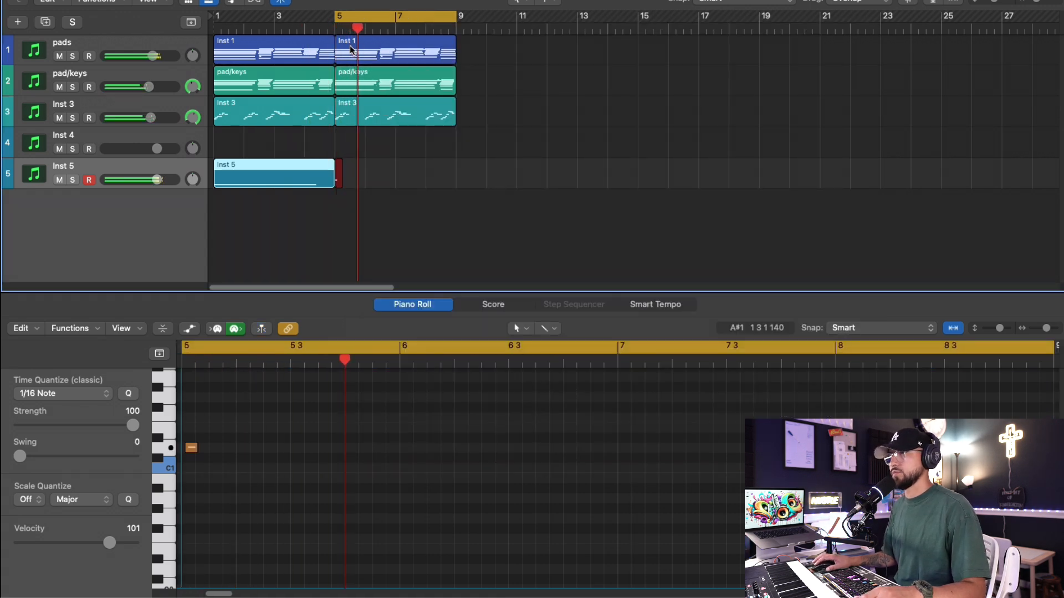
Stop recording, delete both Inst 5 regions and extend the cycle range back to bars 1 to 9
key(space)
key(Delete)
click(318, 183)
key(Delete)
drag(336, 17, 194, 21)
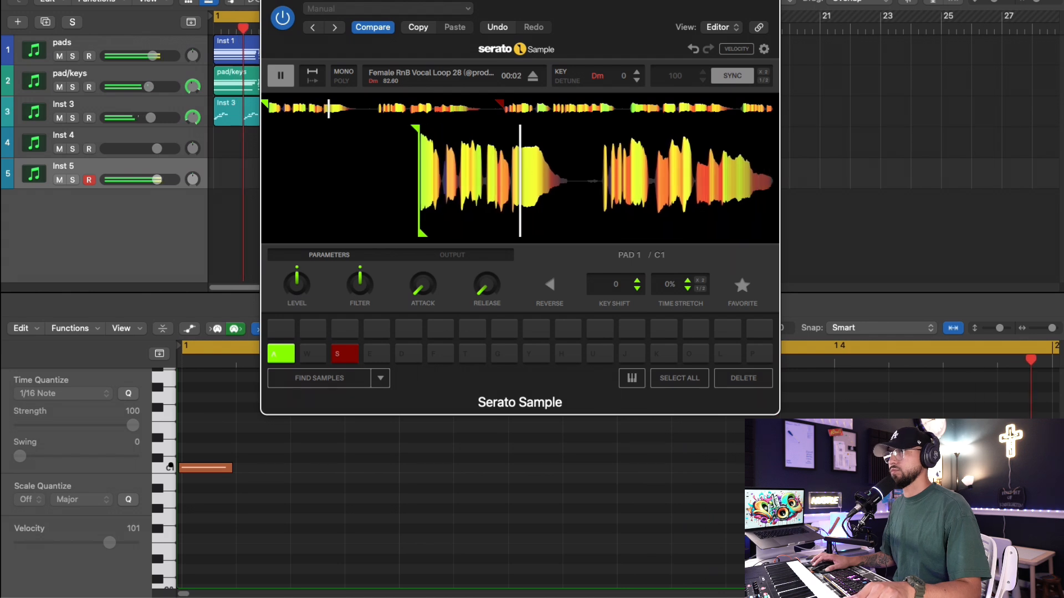
Record the full vocal from pad 1 on Inst 5 across bars 1 to 9 and select the recorded note
drag(588, 13, 788, 1)
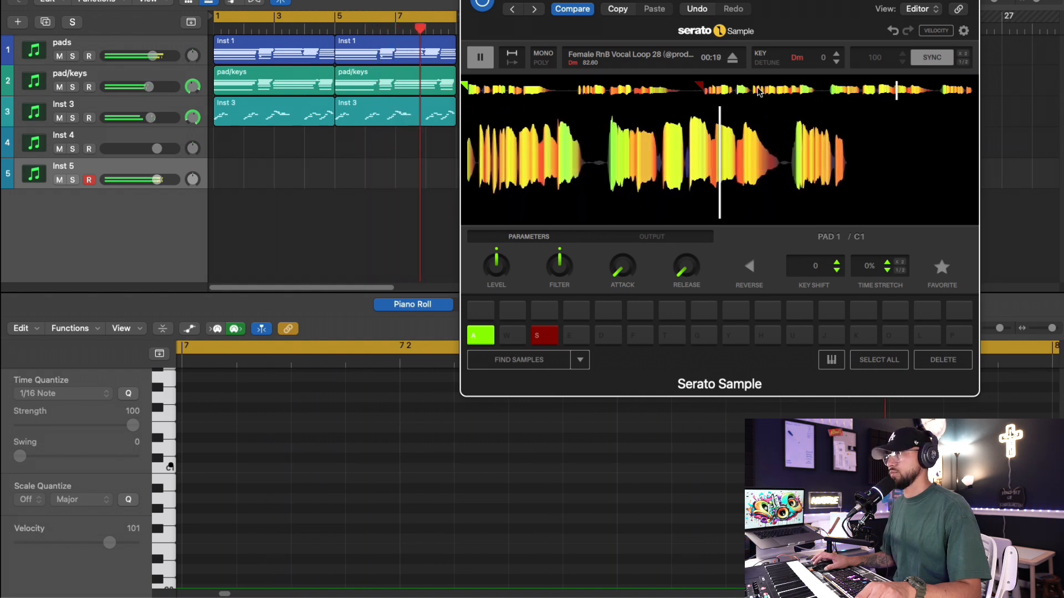
key(space)
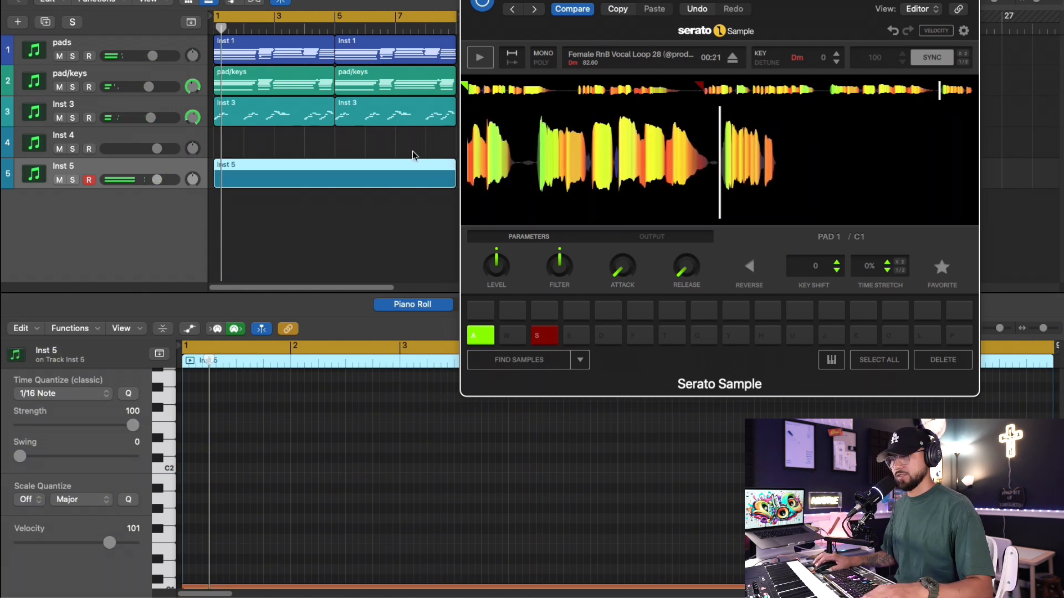
key(e)
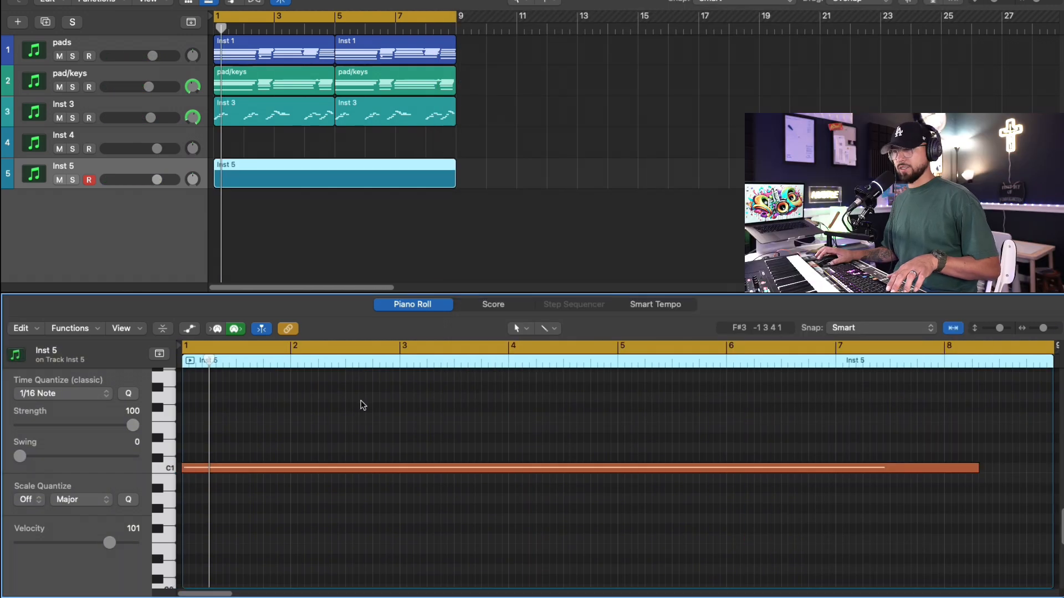
key(super+a)
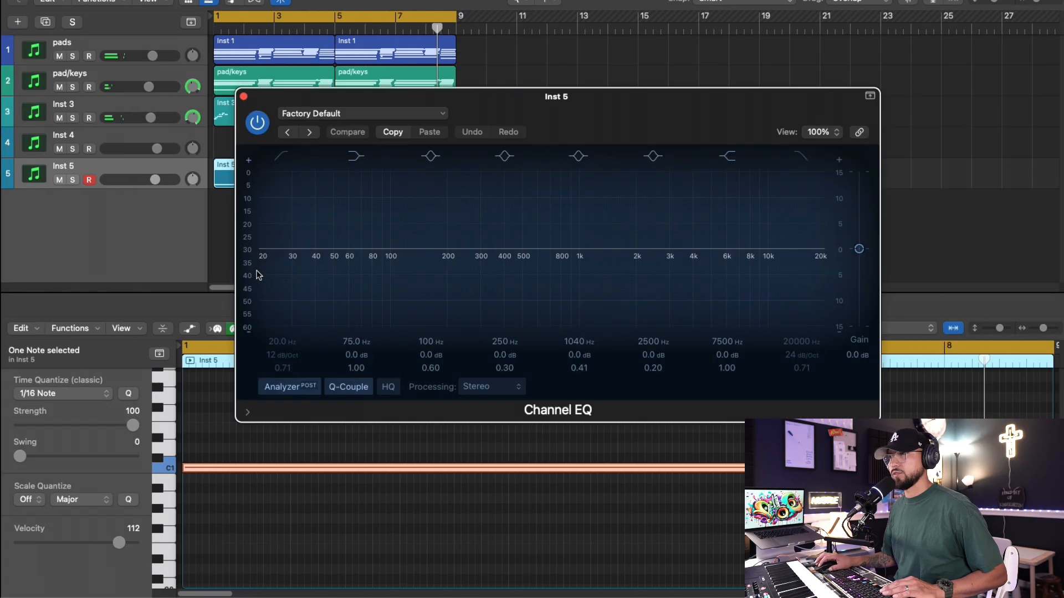
In Inst 5's Channel EQ, set the low cut to 145 Hz, a -2.0 dB dip at 505 Hz and the high cut to 2960 Hz with Q 0.10
click(282, 157)
drag(260, 265, 418, 257)
drag(820, 252, 668, 264)
drag(583, 249, 524, 259)
mouse_move(668, 265)
mouse_down()
mouse_move(632, 268)
mouse_move(660, 290)
mouse_move(646, 297)
mouse_move(664, 300)
mouse_up()
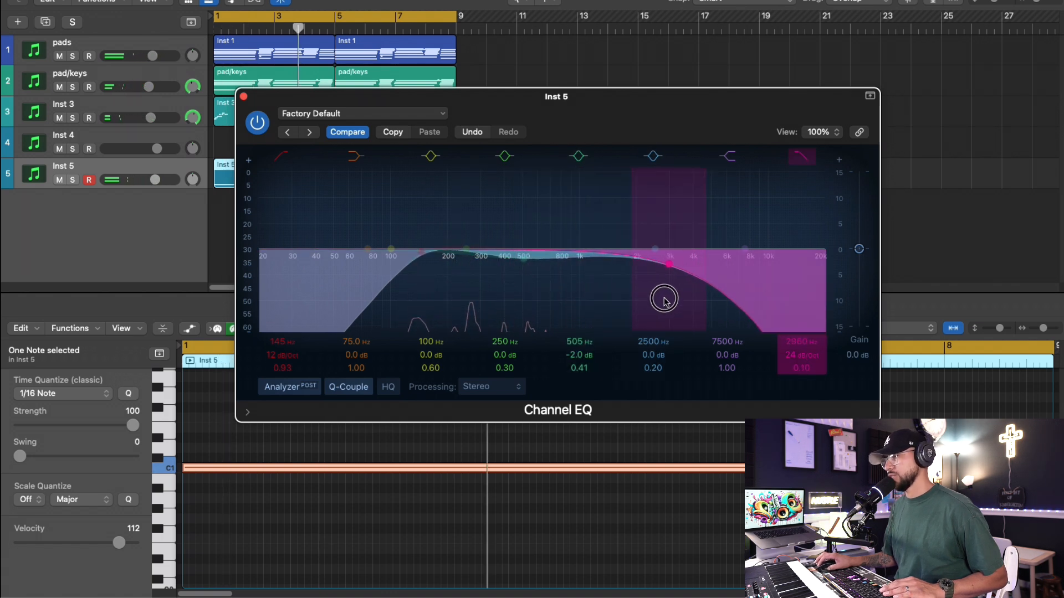
Stop playback, switch to Audimee's Harmonies page, preview the input vocal and set its key to F Maj
key(space)
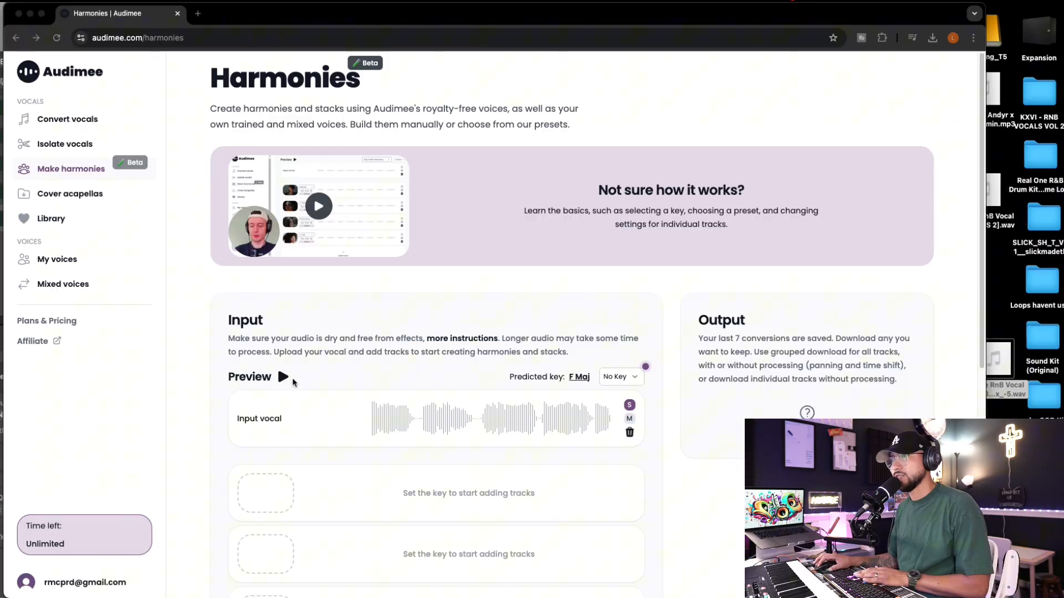
click(282, 379)
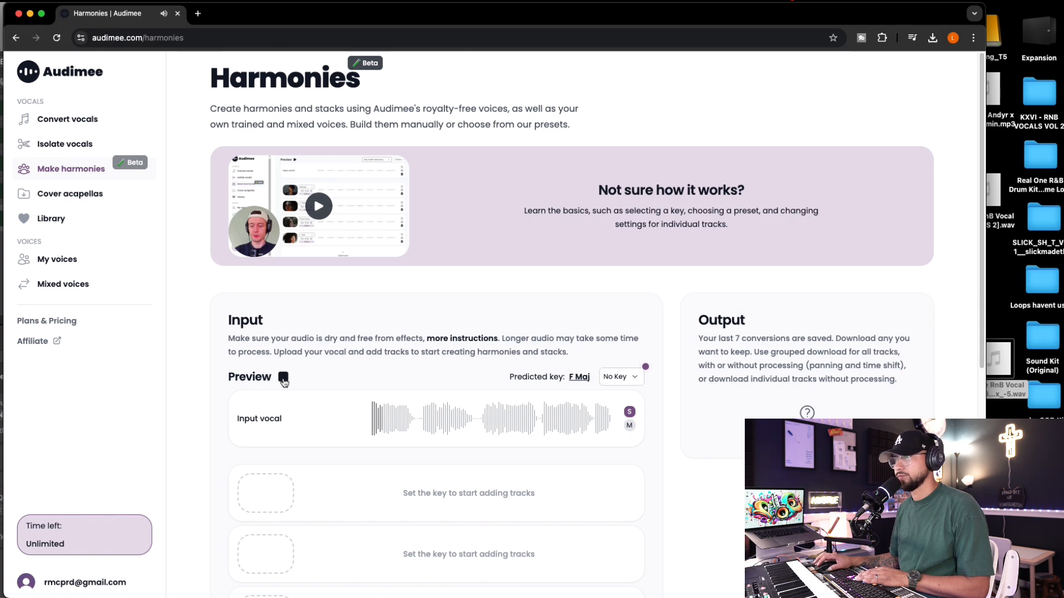
click(283, 379)
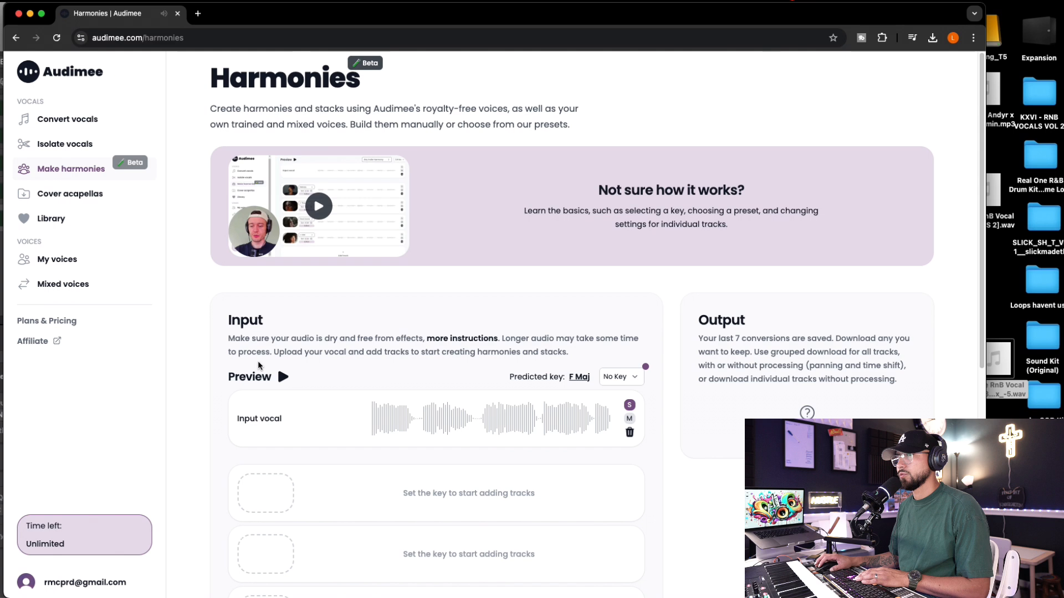
click(618, 380)
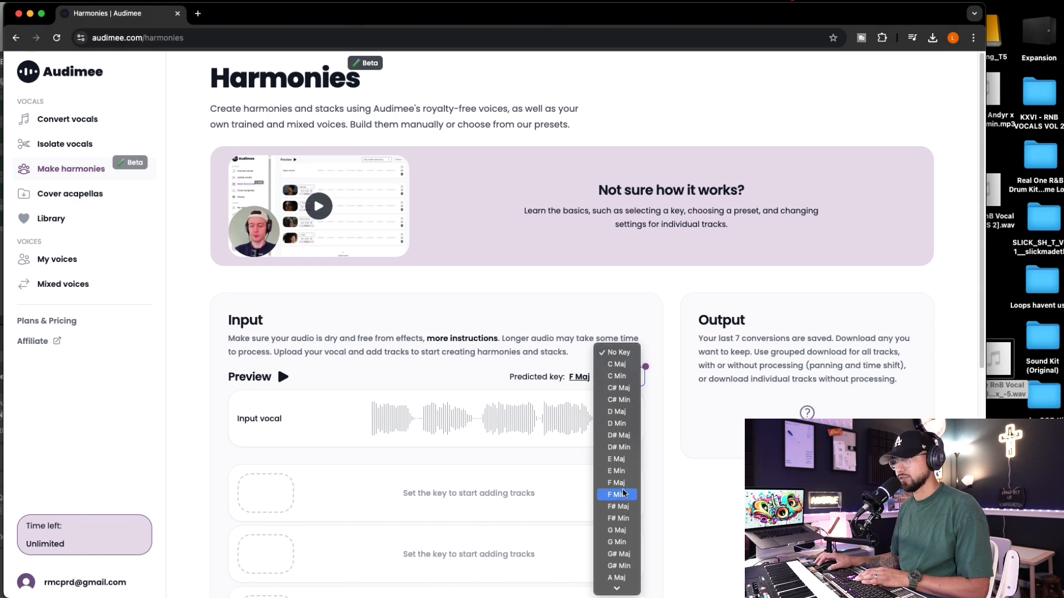
click(628, 508)
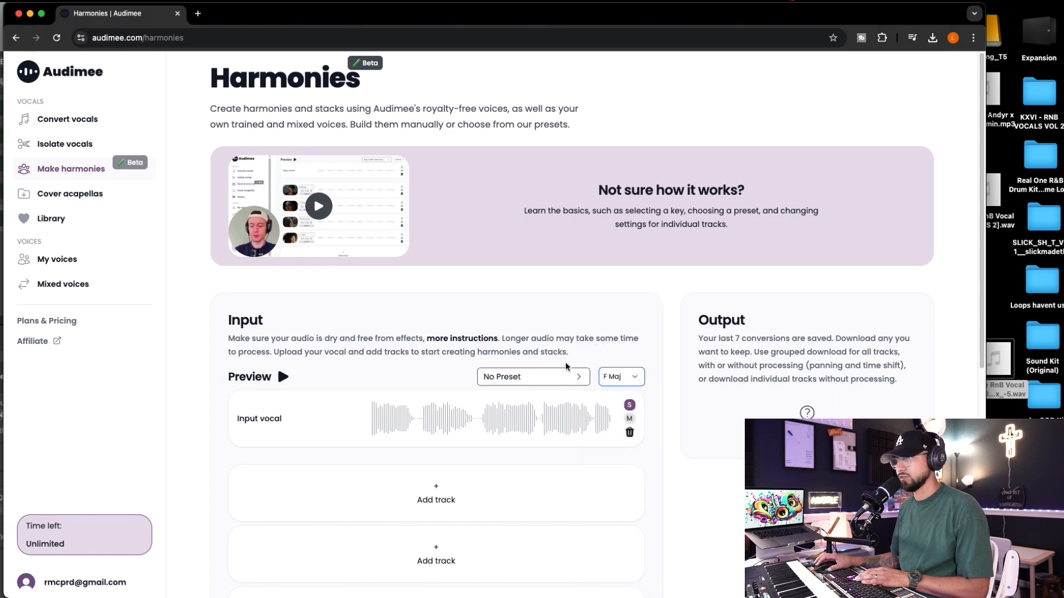
Add a first harmony track, set its interval to + Fifth and preview it with the input vocal
scroll(557, 377, down, 3)
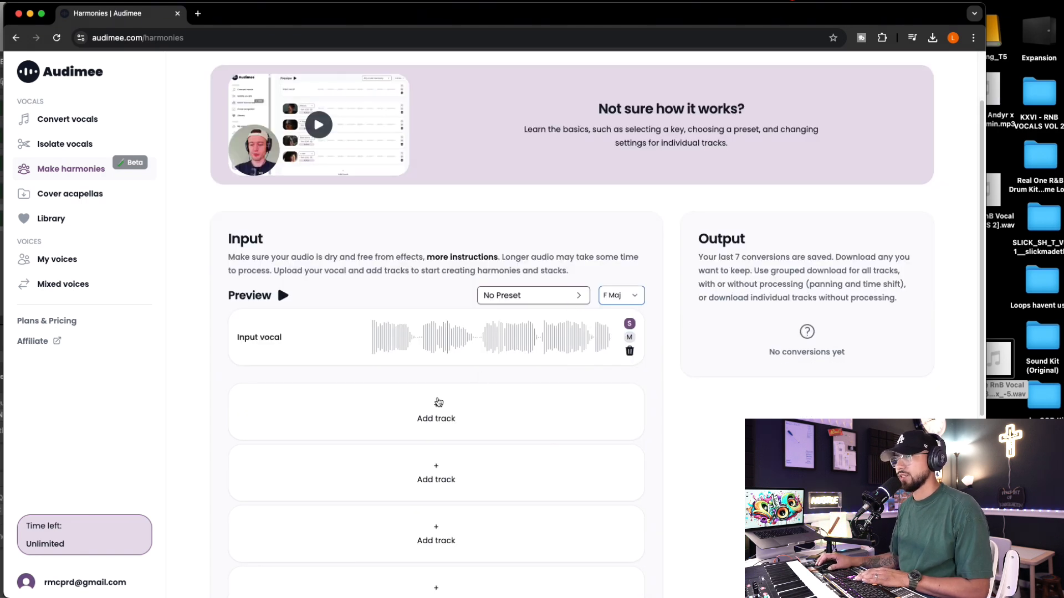
click(434, 415)
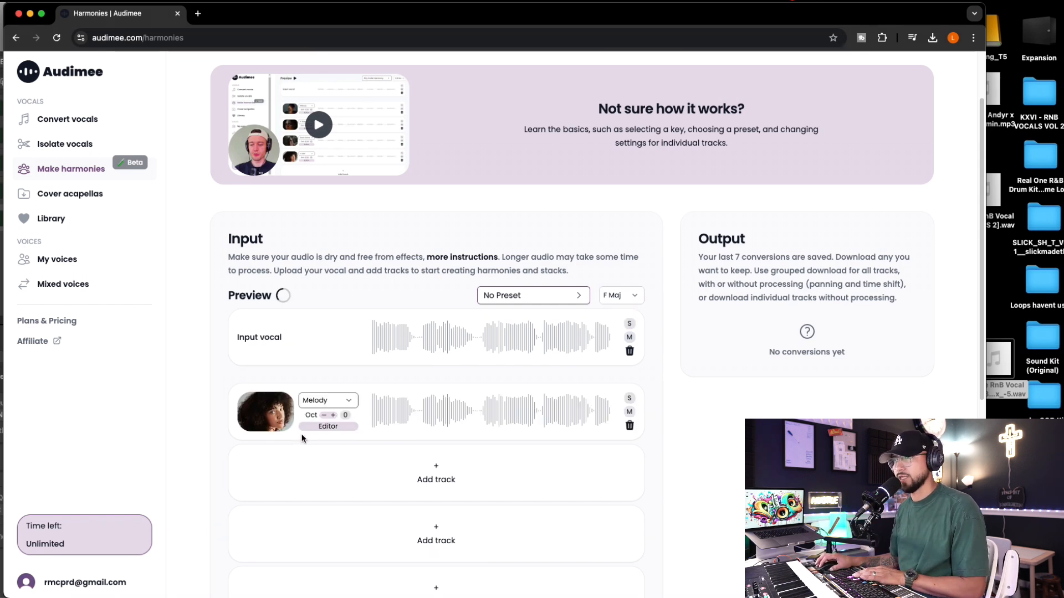
click(346, 407)
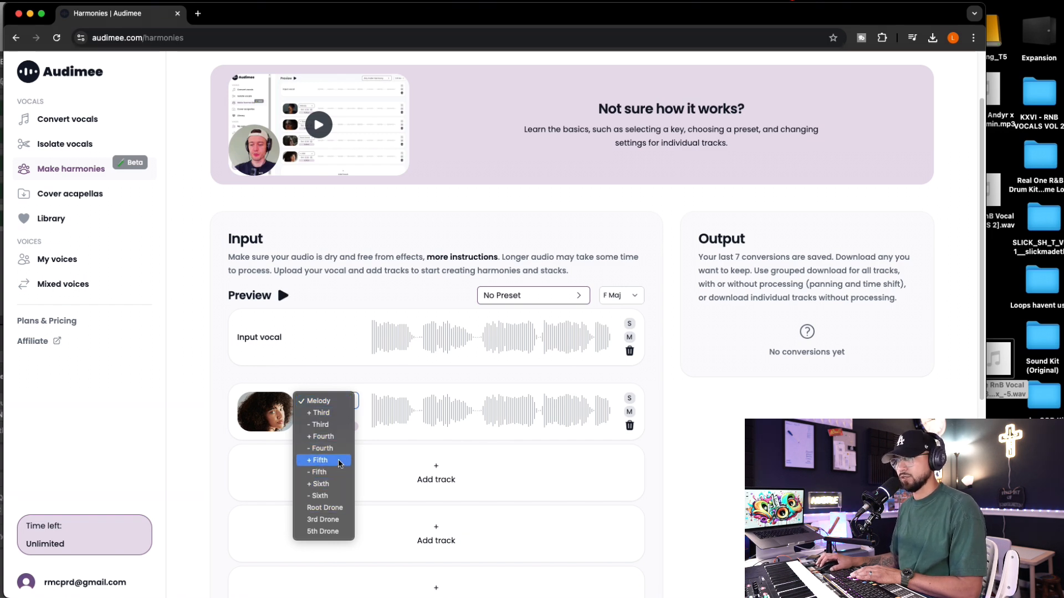
click(338, 462)
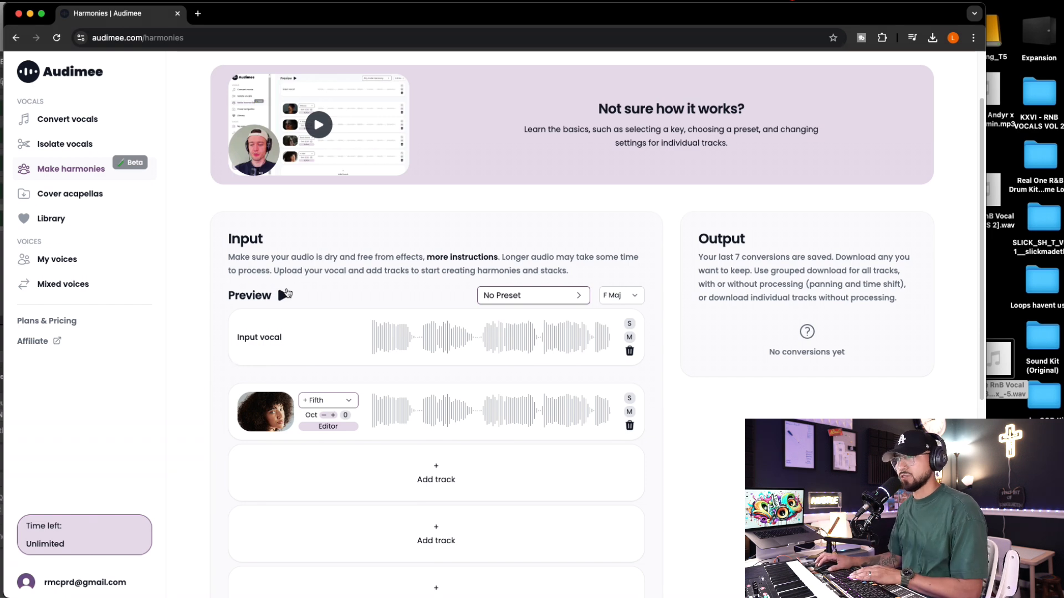
click(283, 296)
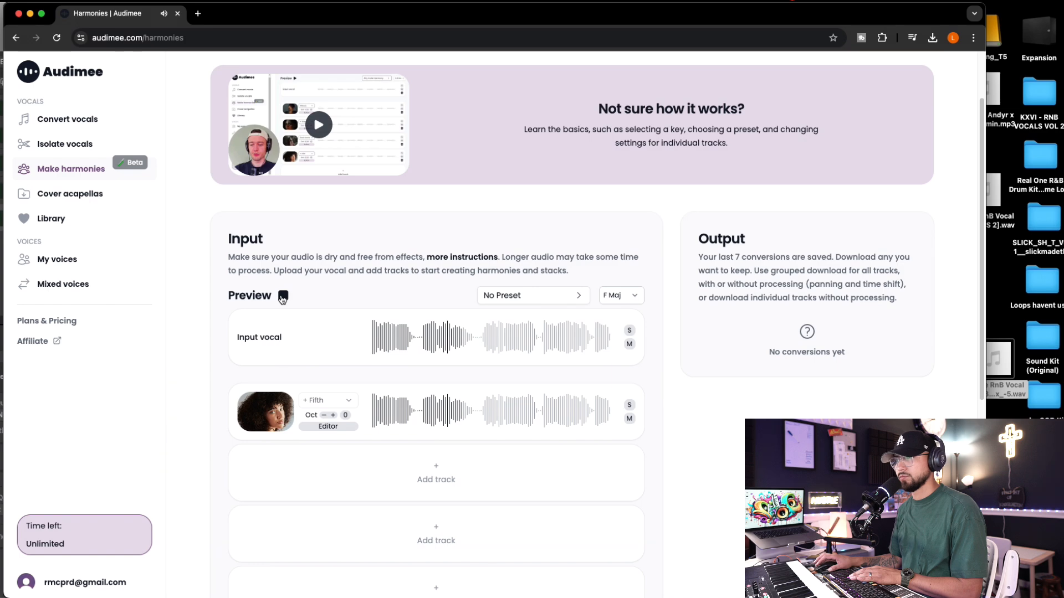
Add a second harmony track, set it to + Fourth and preview the stack
scroll(310, 332, down, 2)
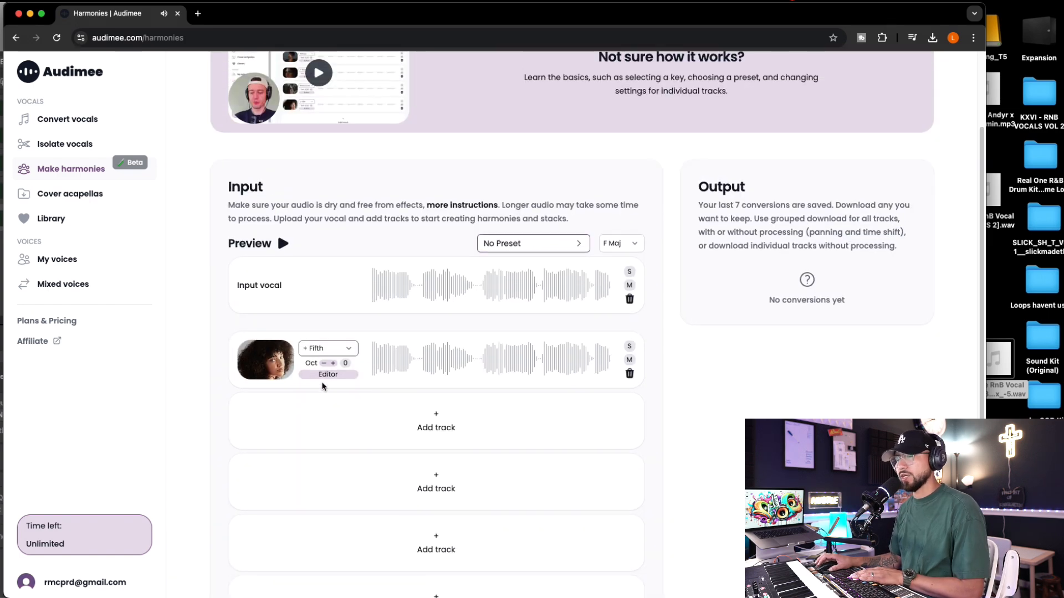
click(431, 419)
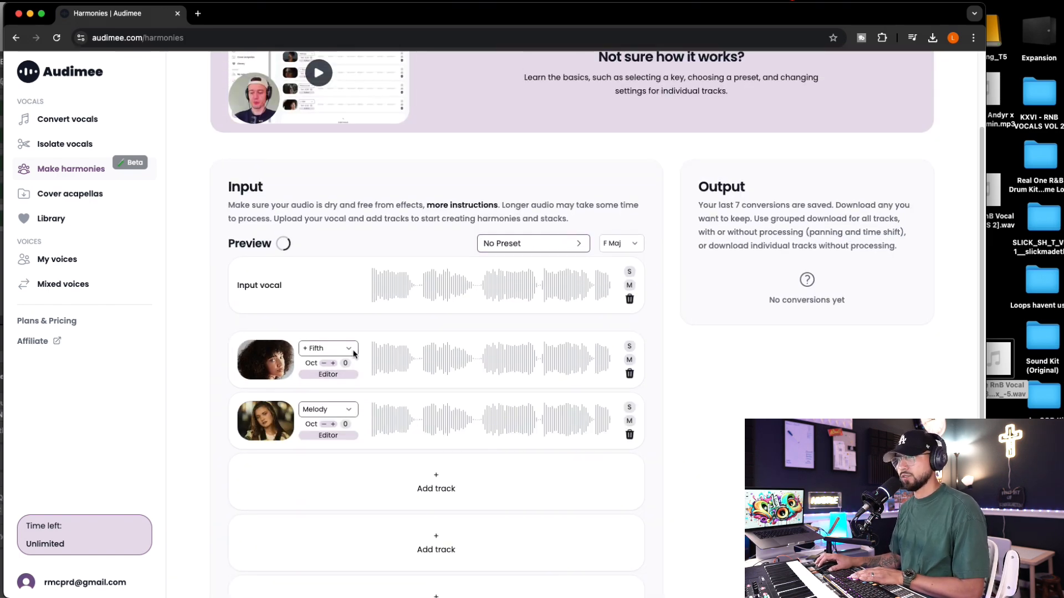
click(331, 411)
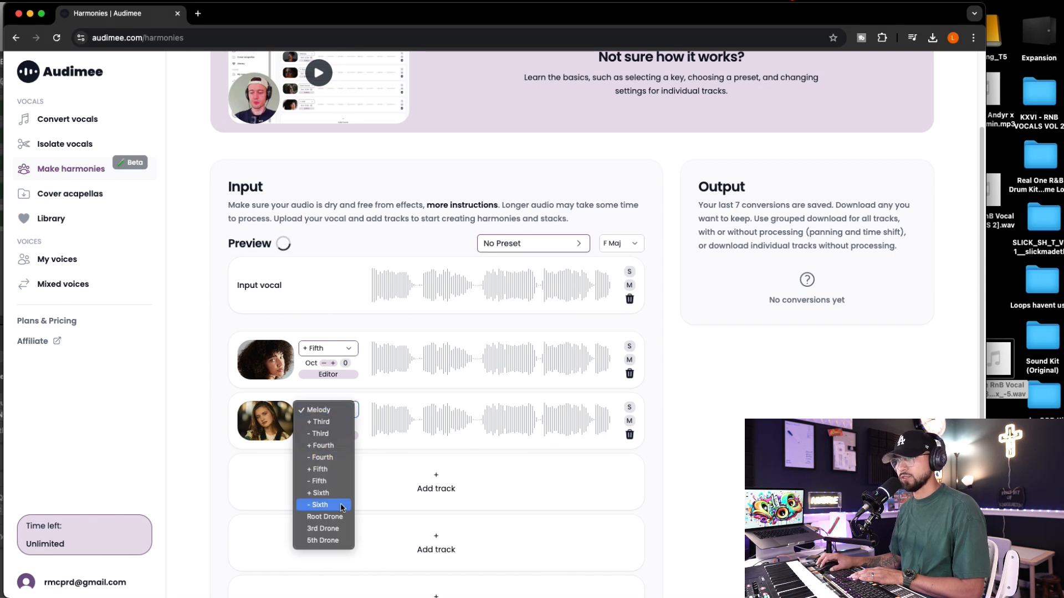
click(339, 446)
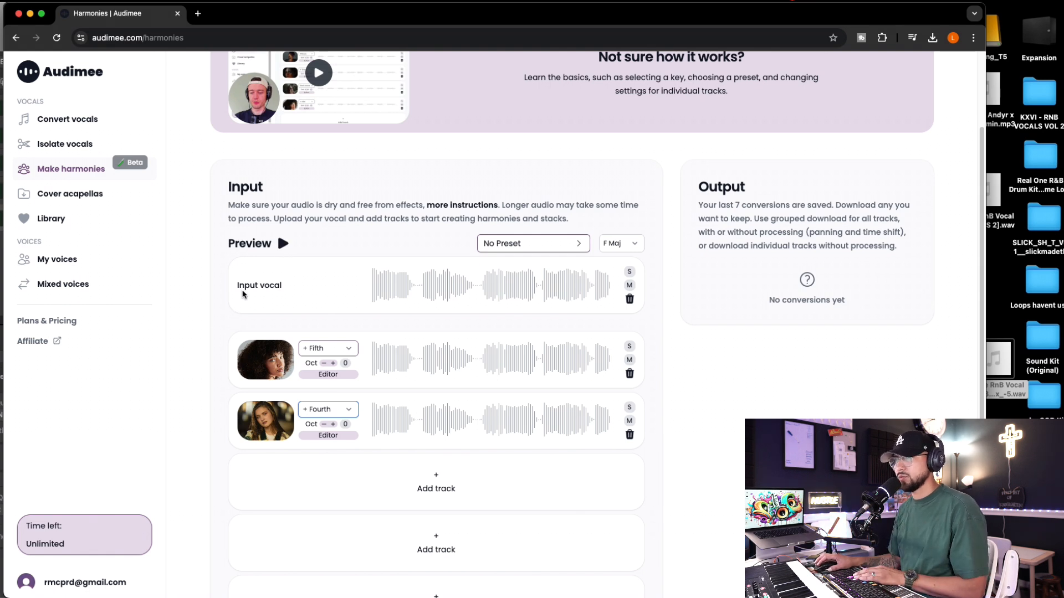
click(283, 244)
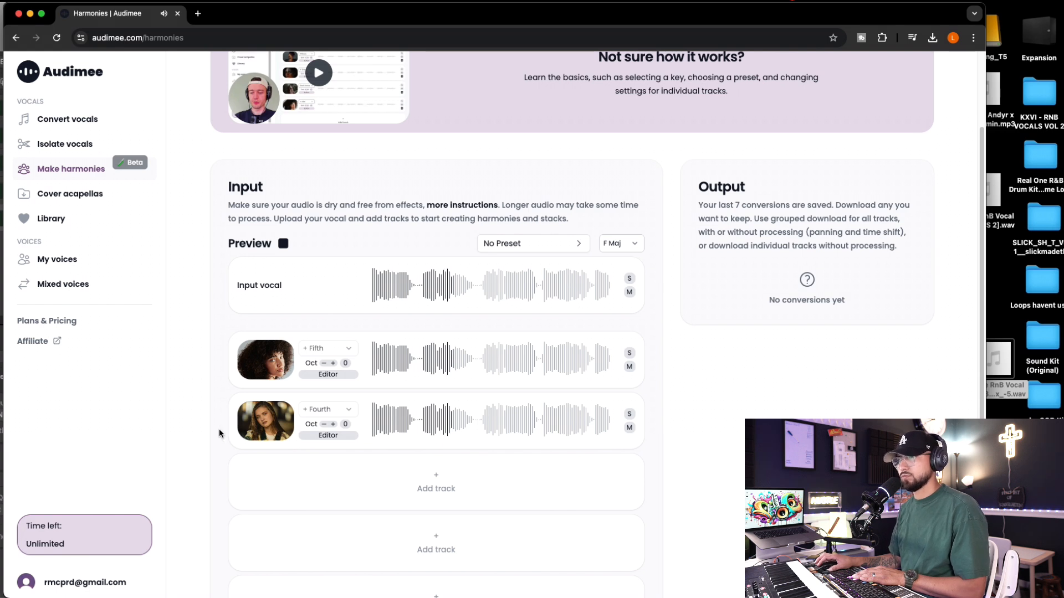
click(283, 244)
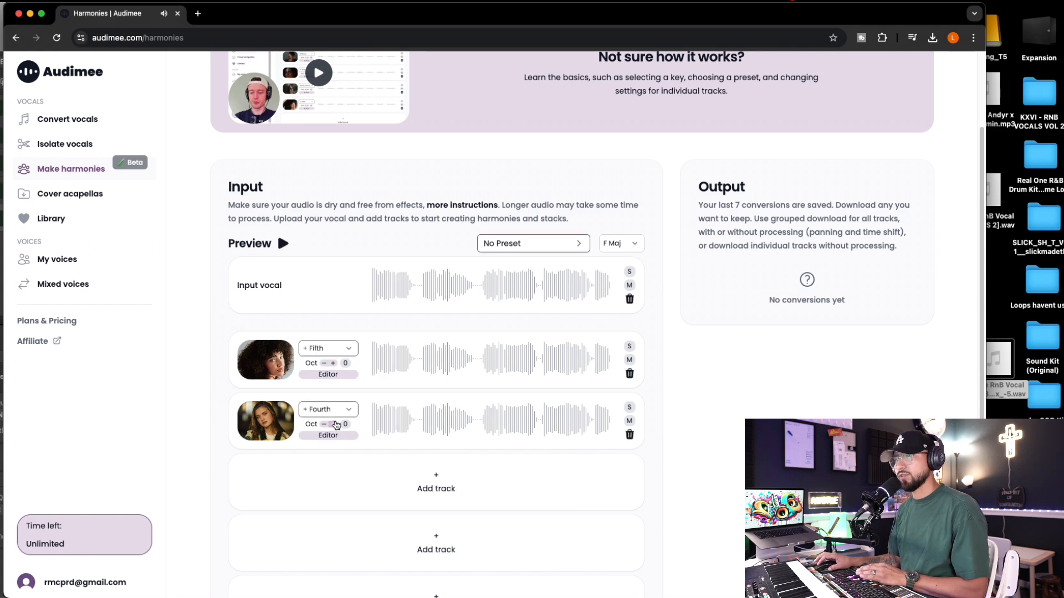
Change the second harmony track to Melody and preview the stack
click(344, 410)
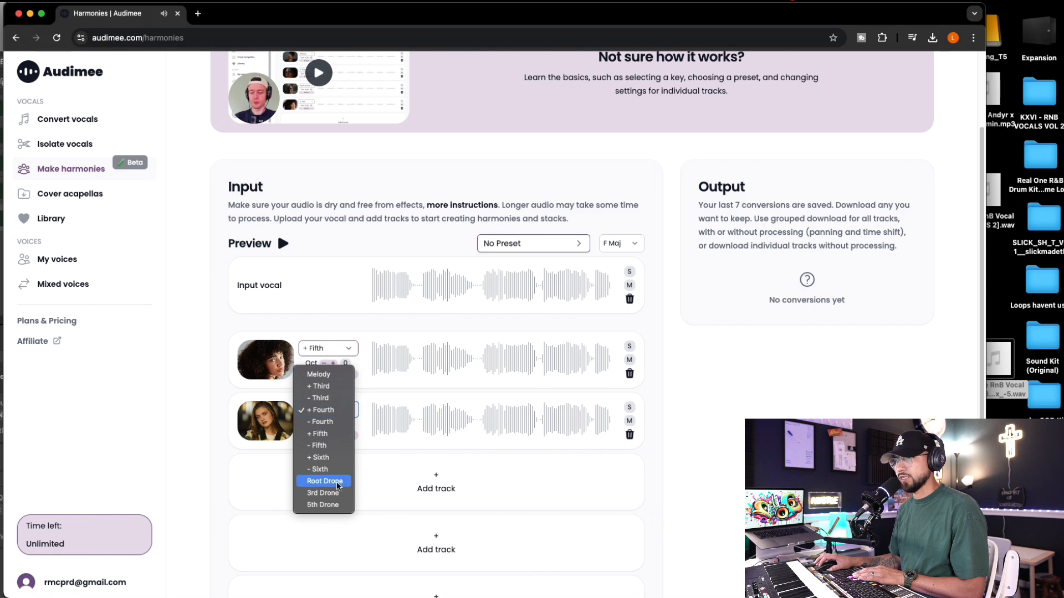
click(327, 375)
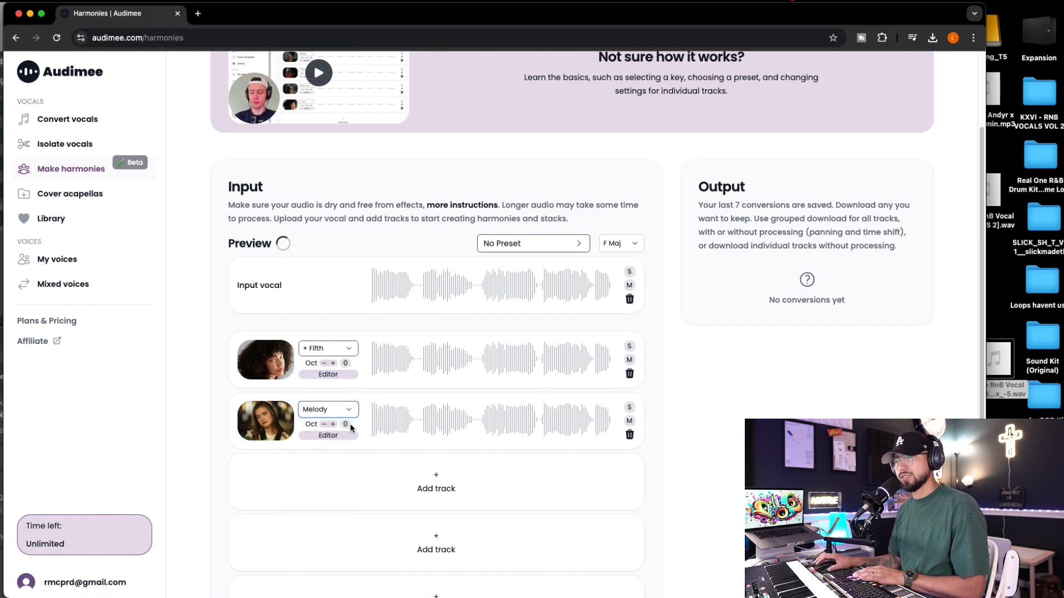
click(283, 244)
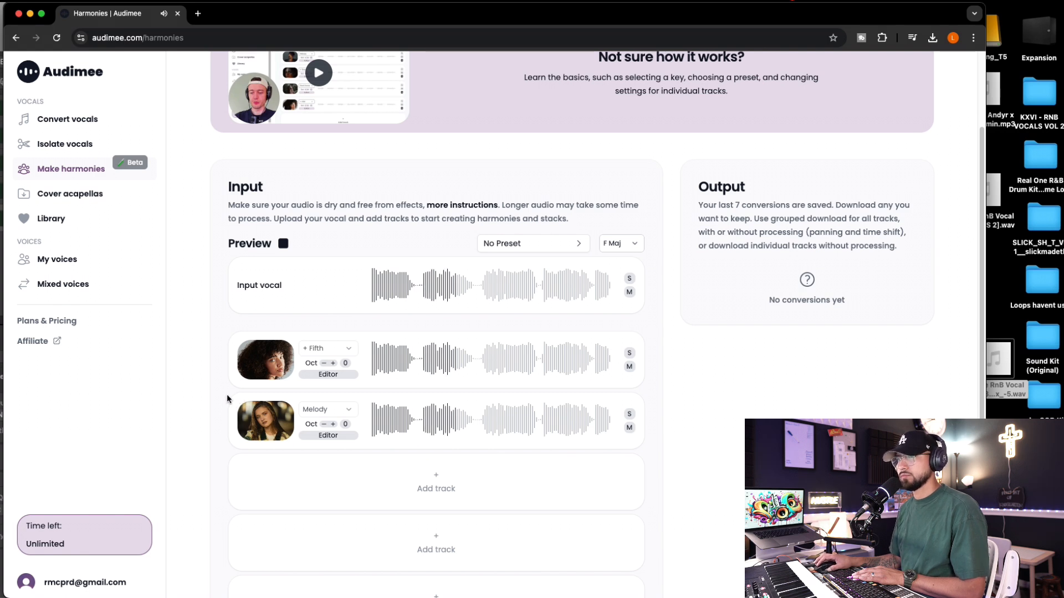
Add a third harmony track set to Root Drone, preview the stack and solo the drone
scroll(222, 394, down, 2)
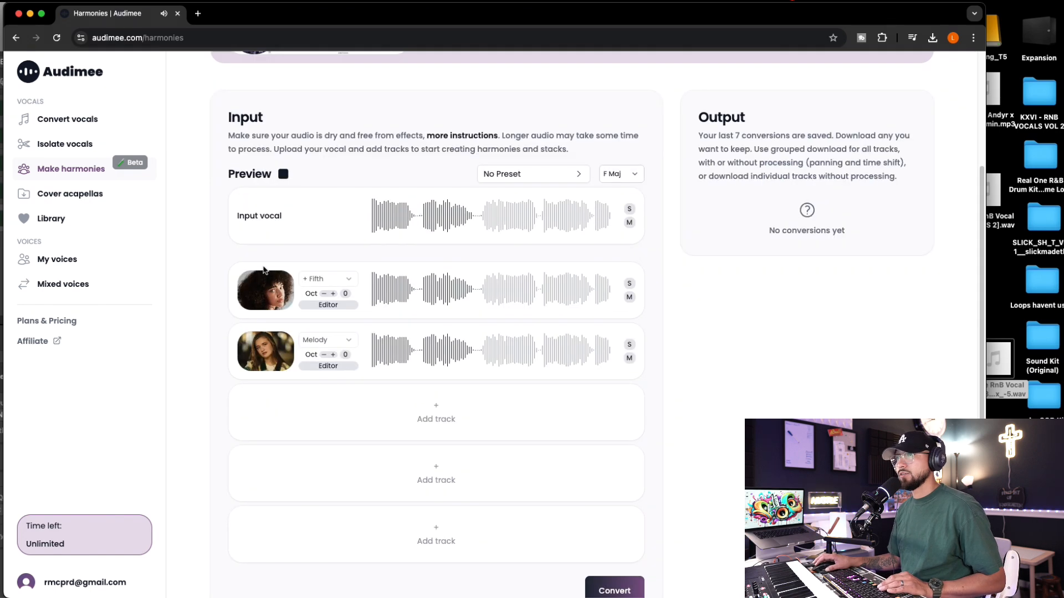
click(334, 428)
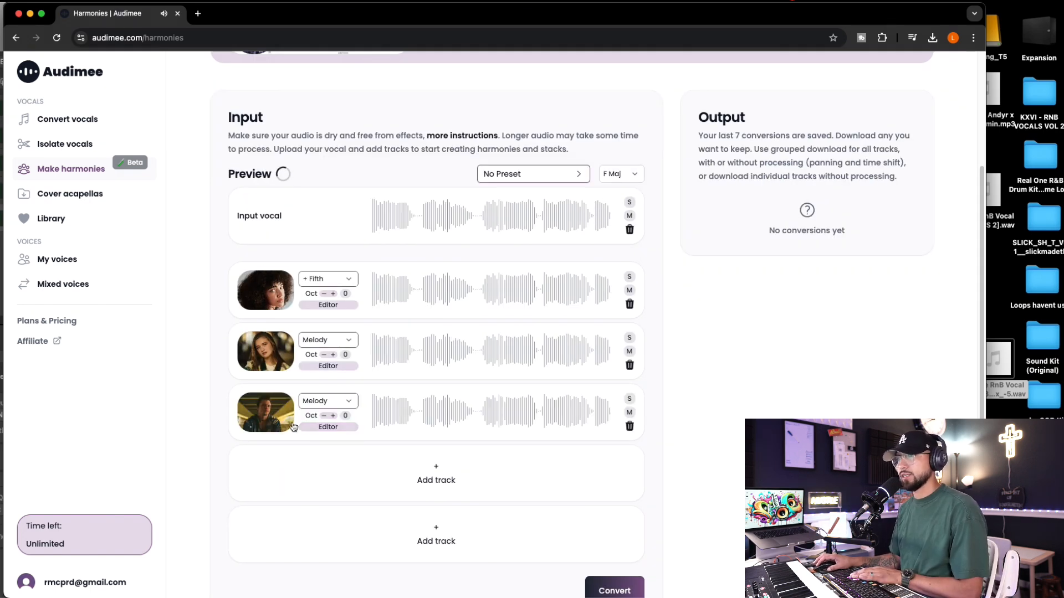
click(304, 407)
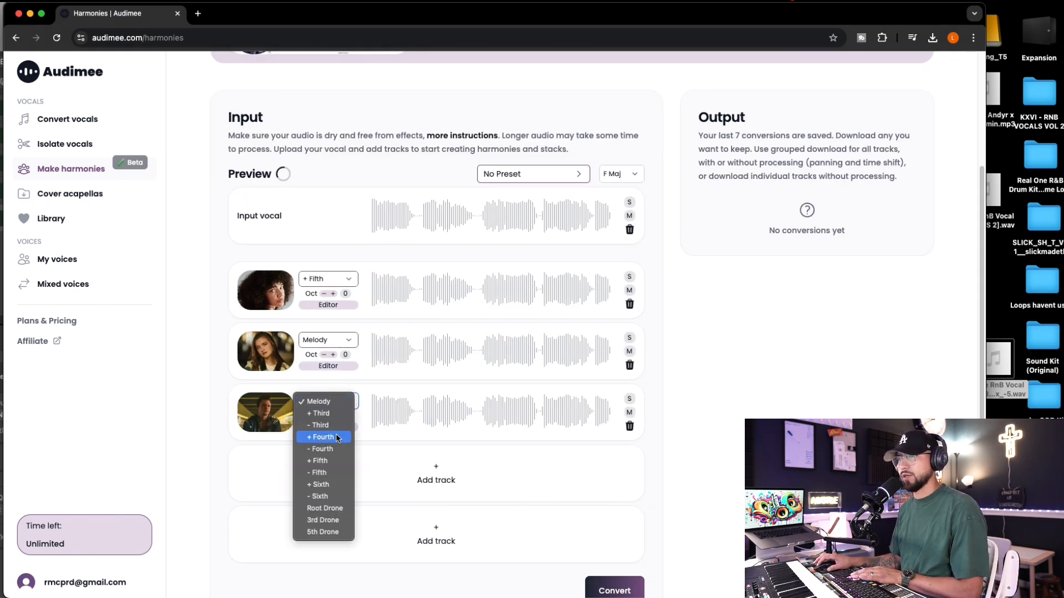
click(333, 505)
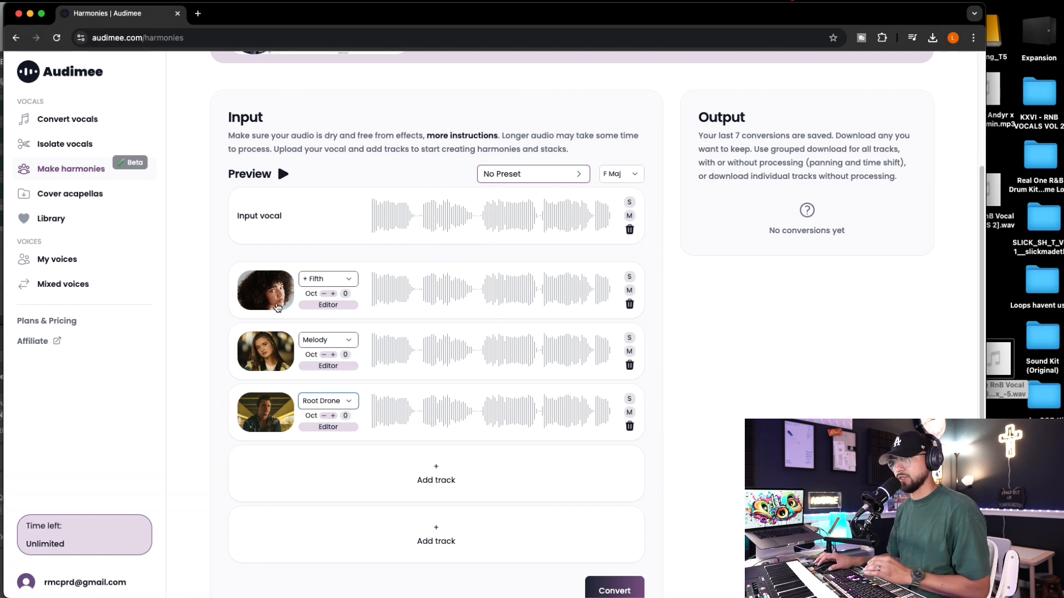
click(283, 175)
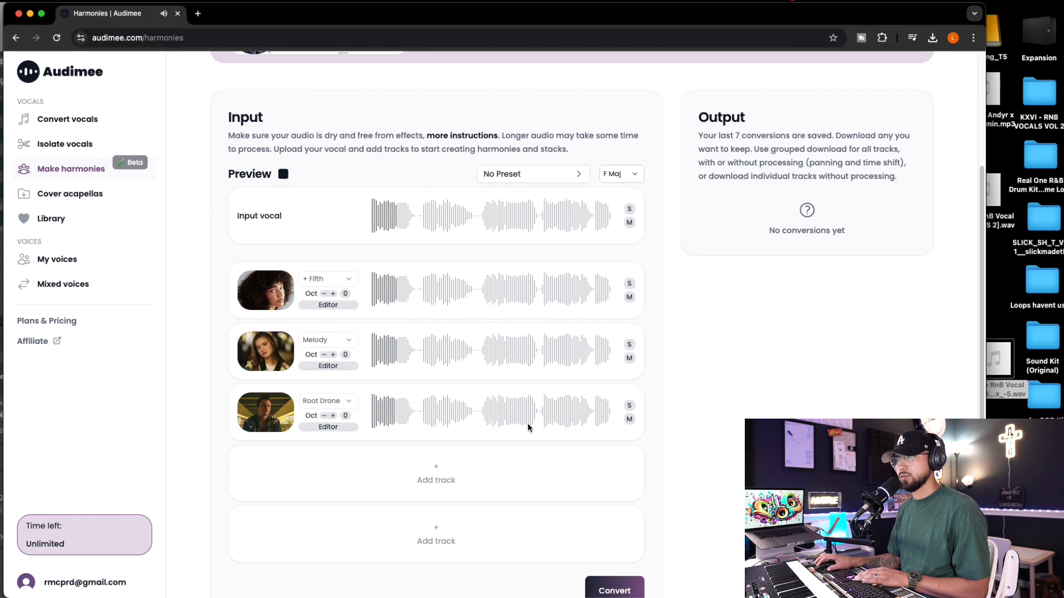
click(628, 406)
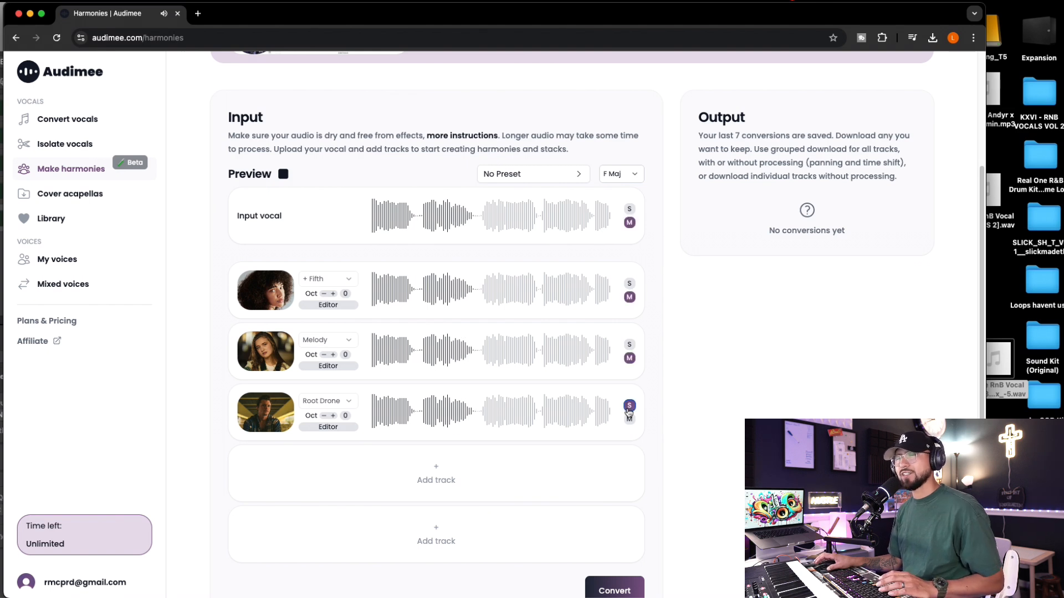
click(282, 174)
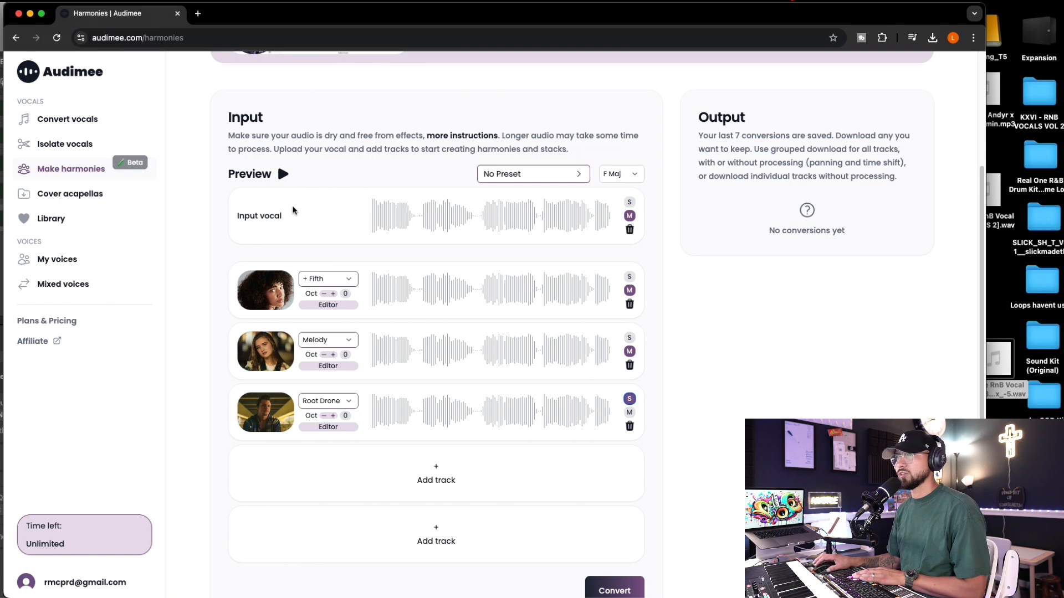
Load the Warm Soul Stack harmony preset and preview it with the input vocal
scroll(388, 211, up, 1)
click(498, 194)
scroll(530, 362, down, 3)
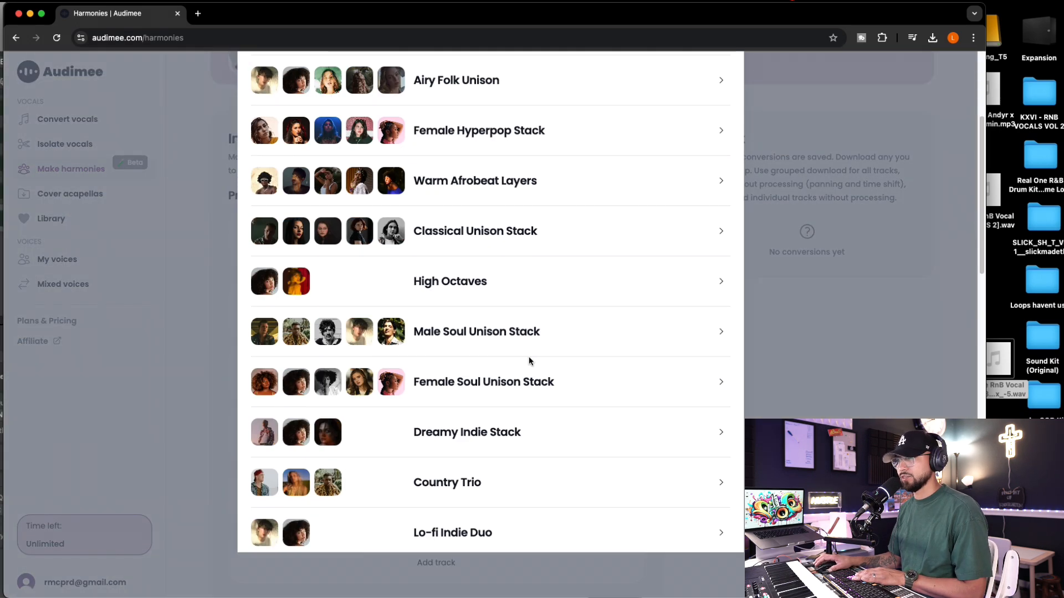
scroll(530, 360, down, 3)
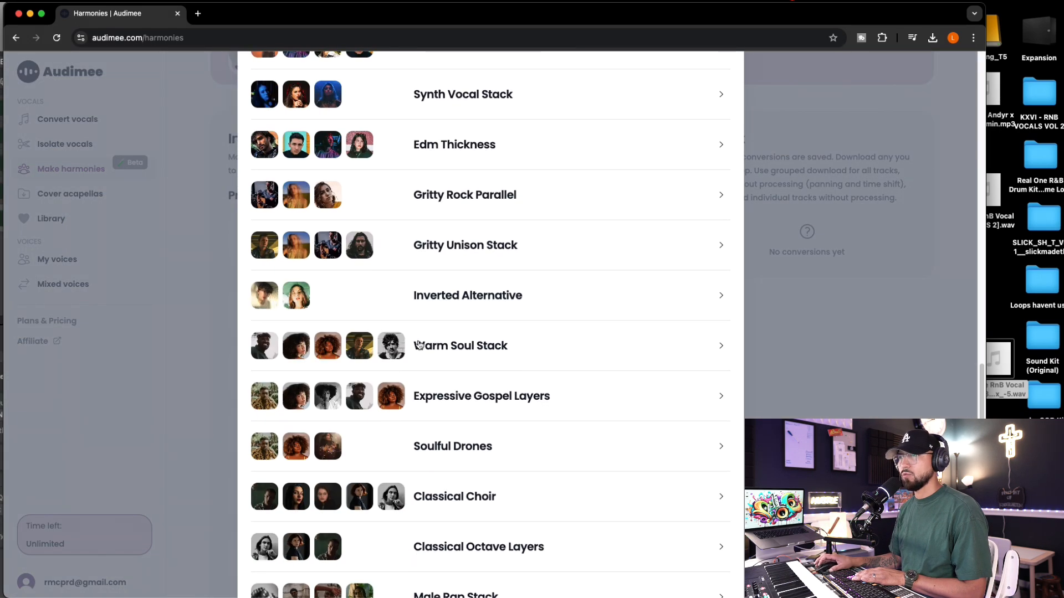
click(549, 355)
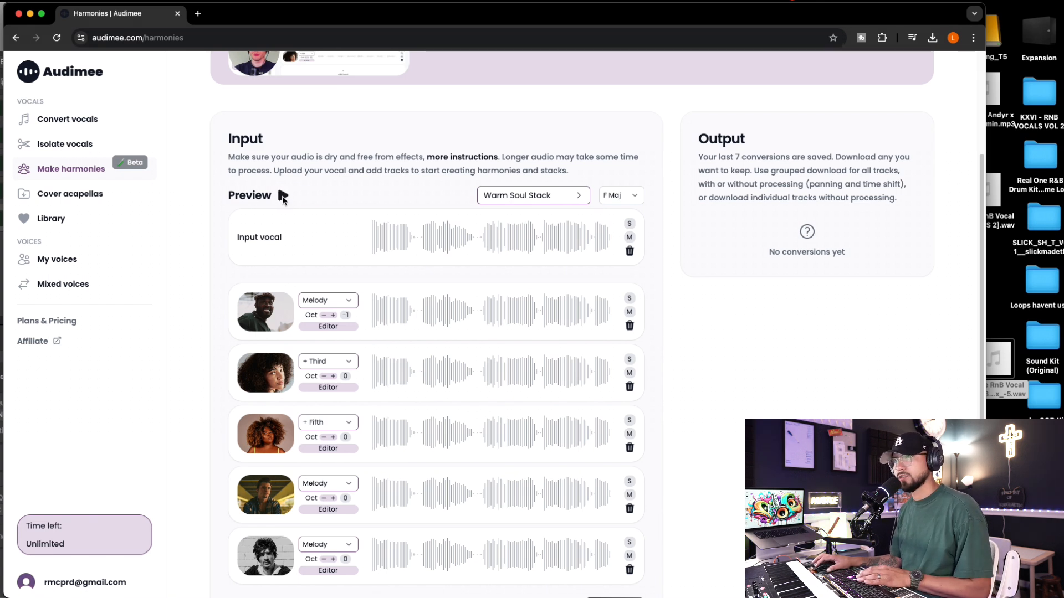
click(281, 195)
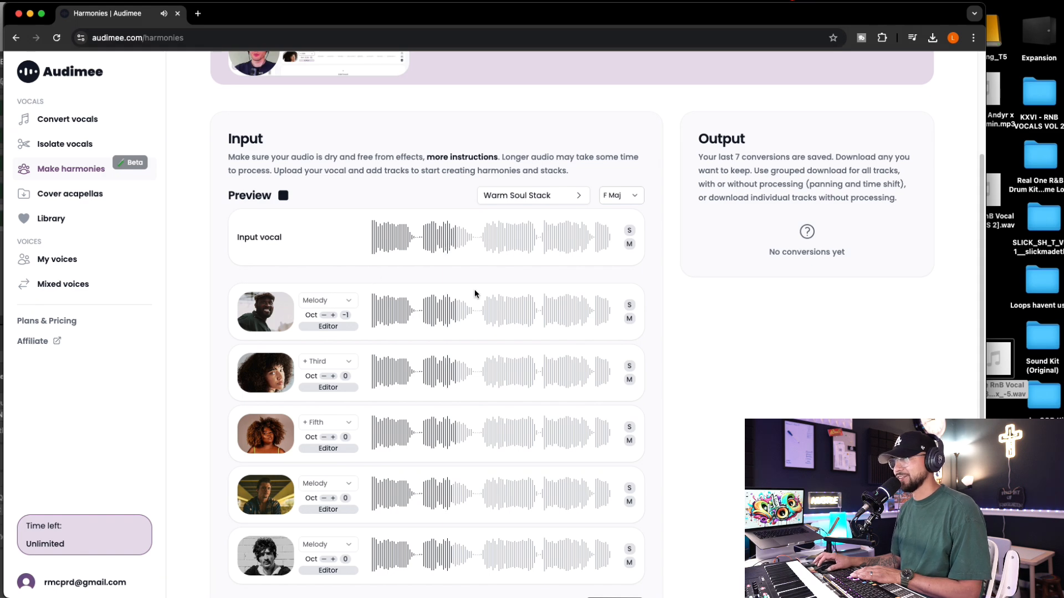
click(284, 196)
Convert the Warm Soul Stack harmonies, download the zip to the desktop, extract it and open the processed (panning & time shift) folder
scroll(617, 280, down, 5)
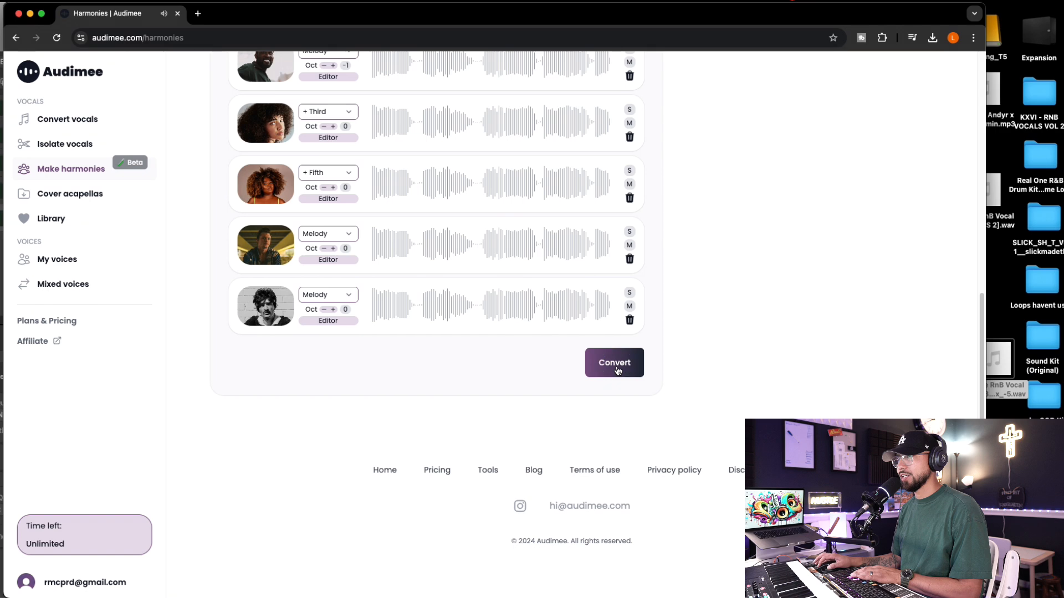
click(616, 365)
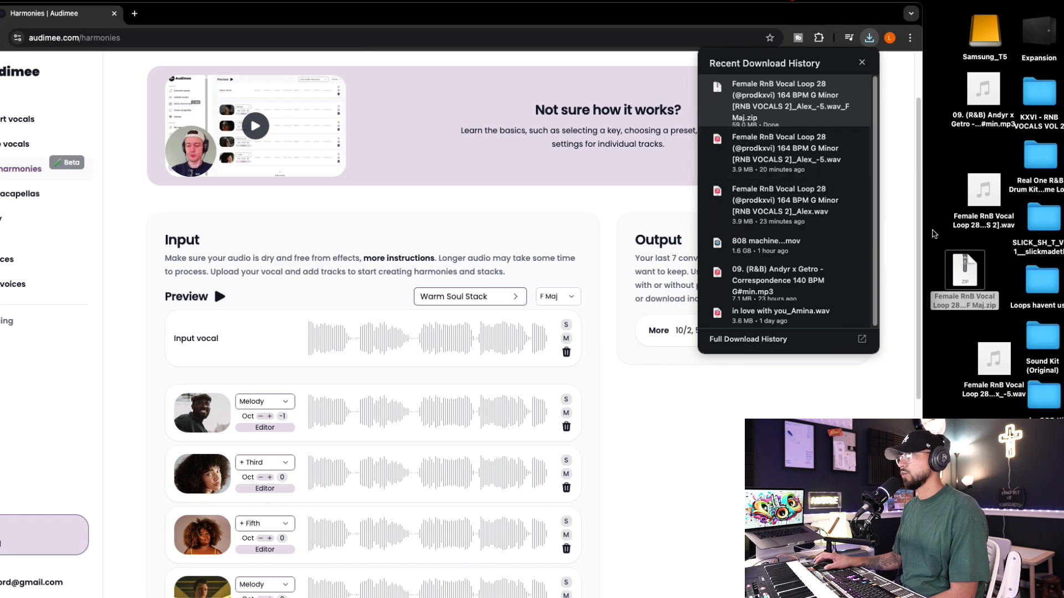
click(959, 272)
double_click(974, 281)
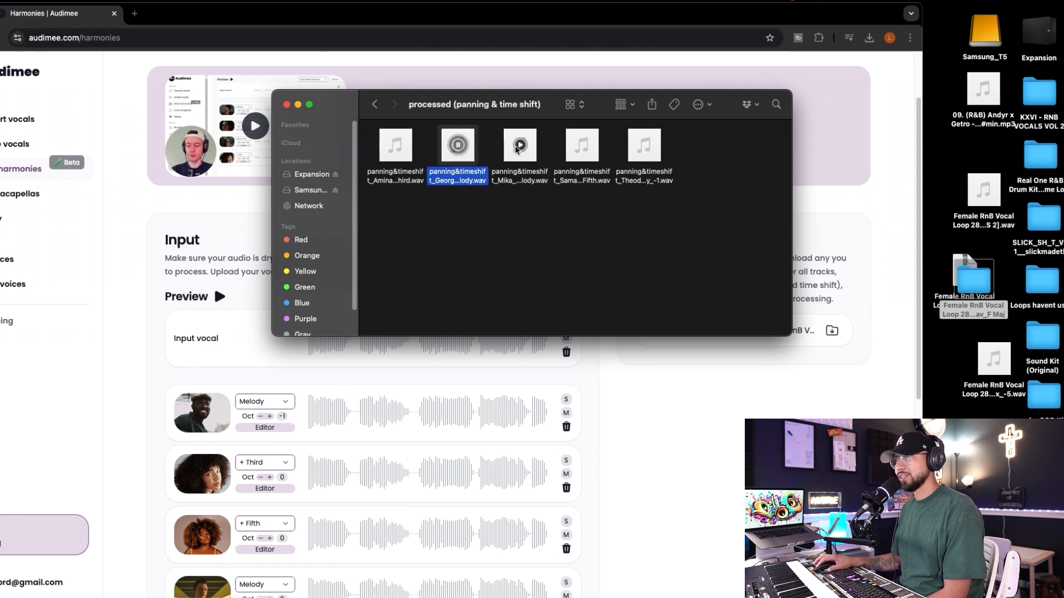
Audition the individual harmony WAV files in the processed (panning & time shift) folder
click(522, 149)
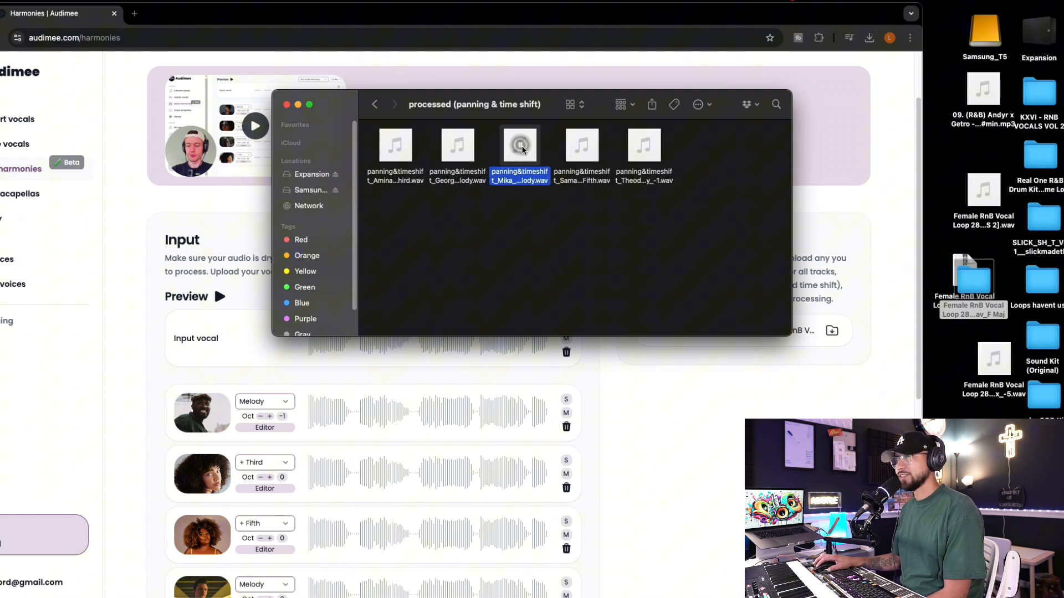
click(584, 145)
click(628, 149)
click(406, 153)
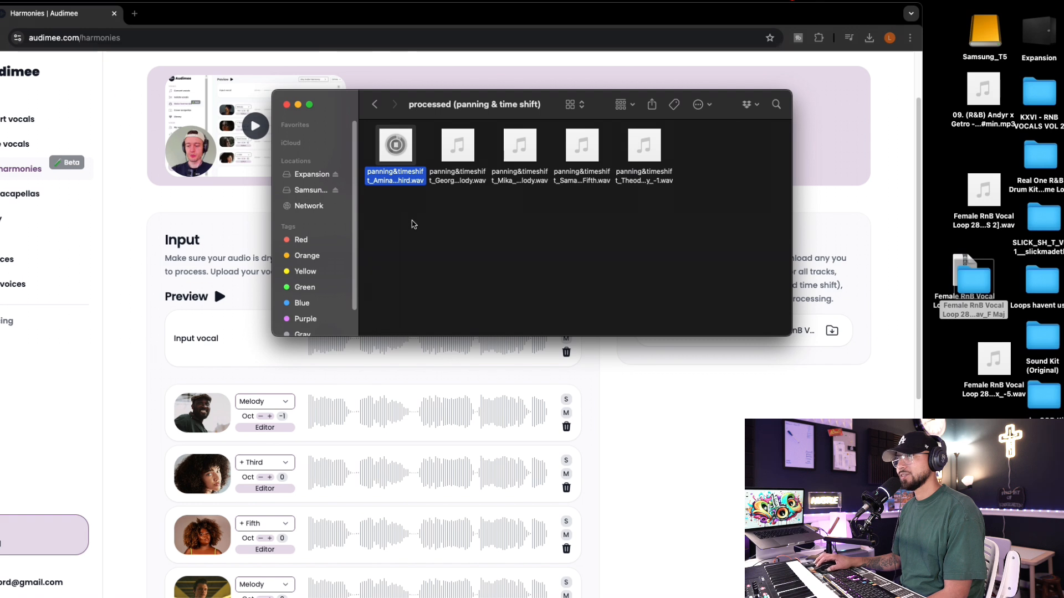
Open the unprocessed harmonies folder to view its WAV files, and put the folder and browser windows away
click(412, 224)
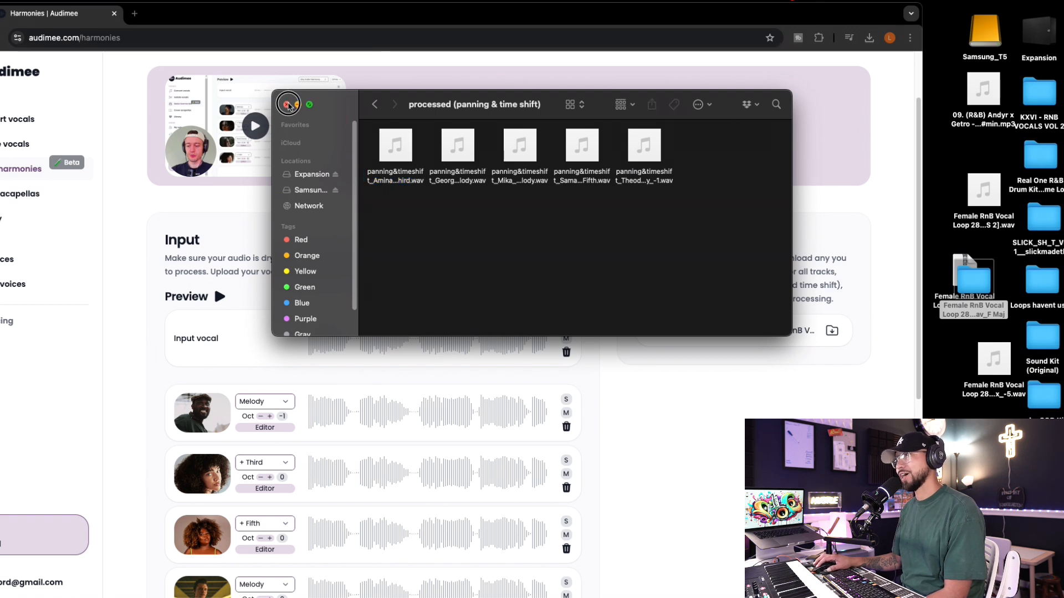
click(375, 105)
double_click(438, 169)
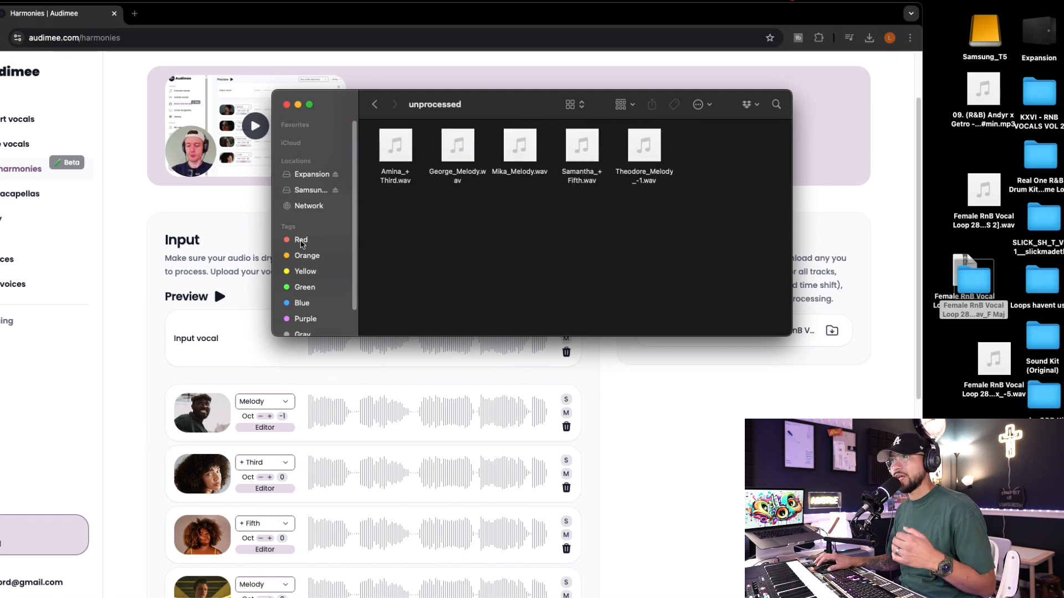
drag(462, 112, 516, 105)
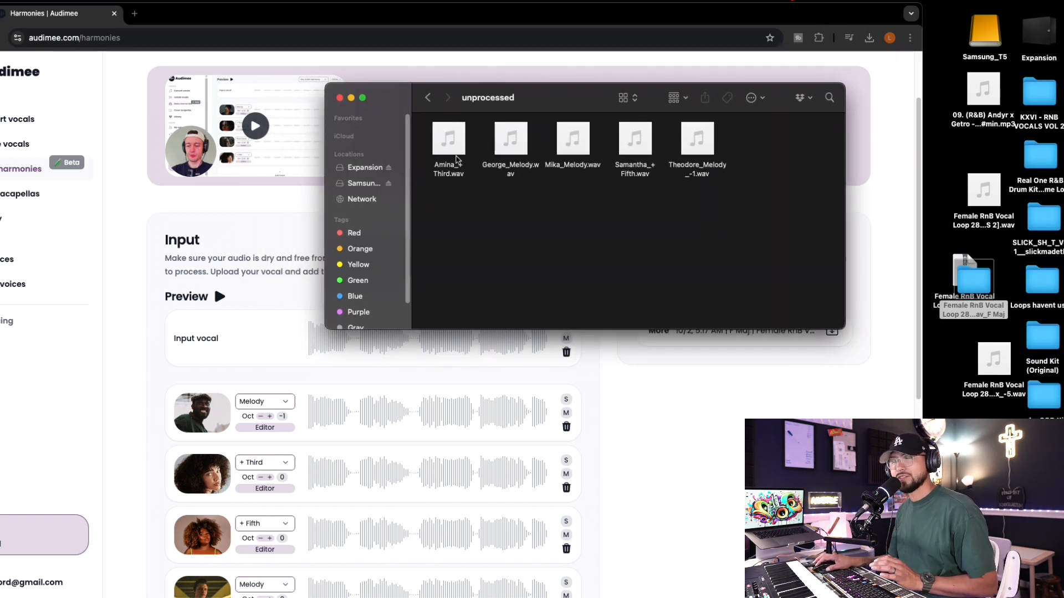
click(350, 98)
double_click(442, 18)
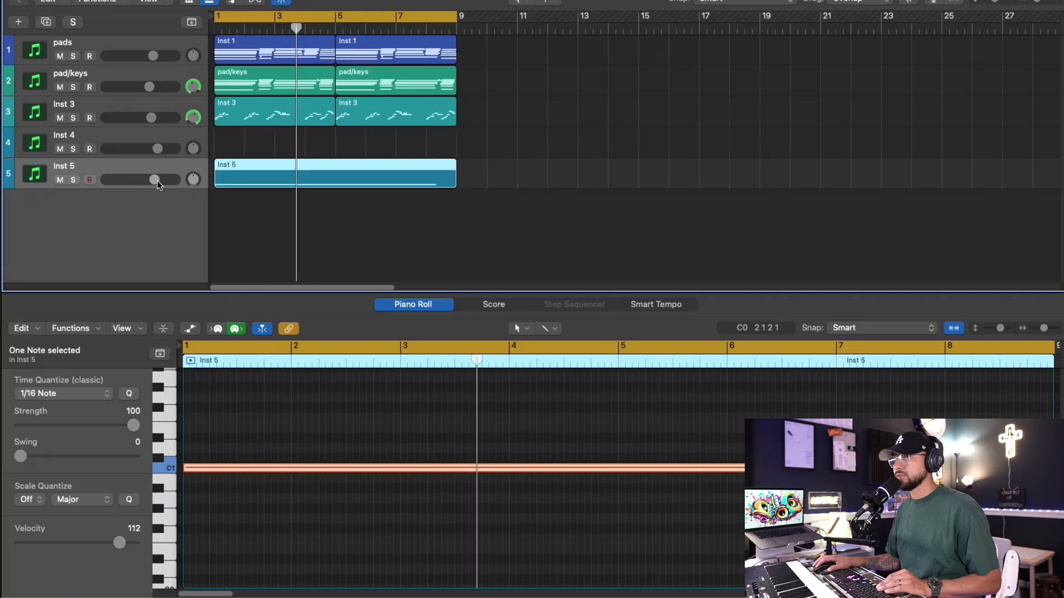
Lower the volume of the Inst 5 track and adjust the mid-frequency bands of its Channel EQ during playback
drag(158, 185, 155, 157)
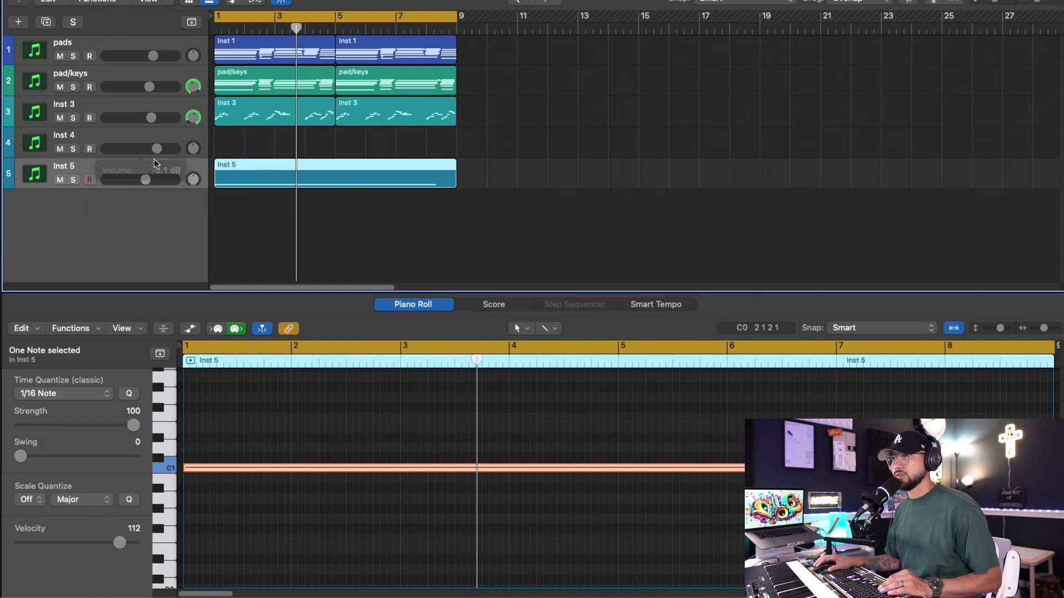
key(space)
key(i)
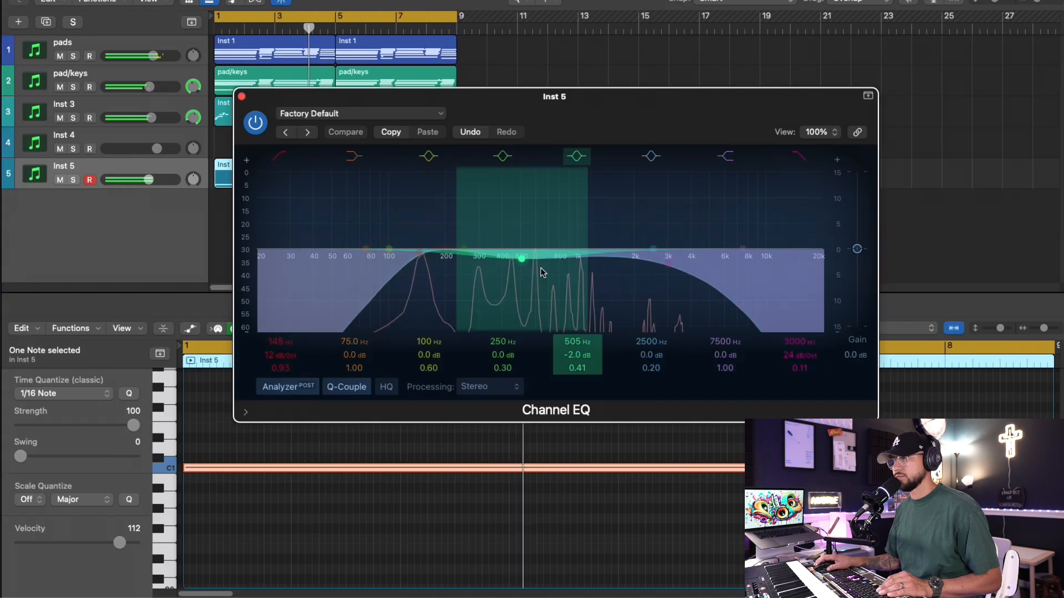
click(656, 258)
mouse_move(655, 261)
mouse_down()
mouse_move(632, 249)
mouse_move(642, 272)
mouse_up()
drag(520, 258, 496, 256)
drag(641, 270, 614, 265)
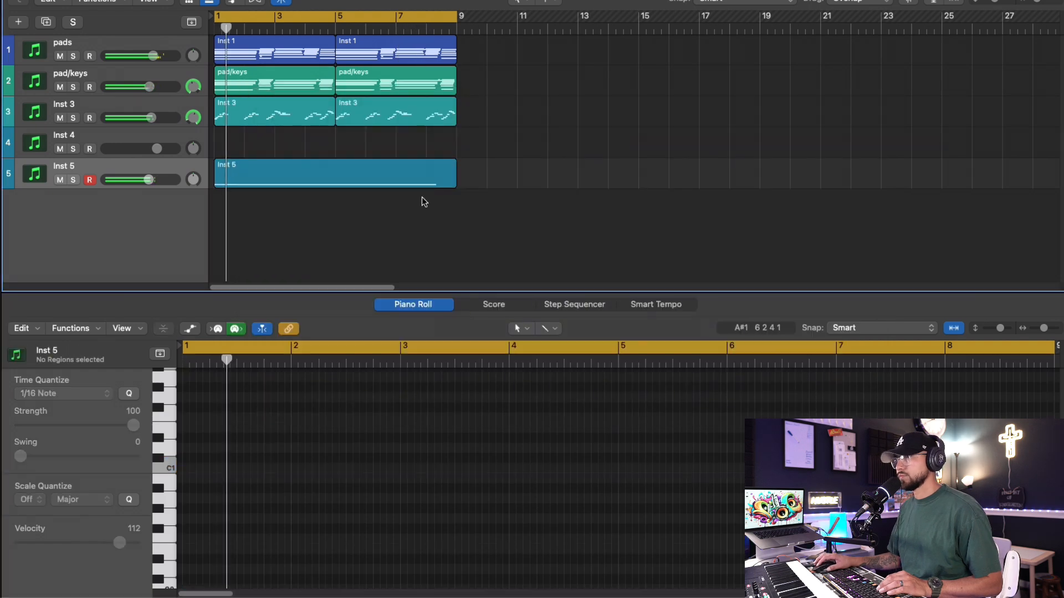
Delete the Inst 5 region and record a new take of the vocal from Serato Sample's first pad (C1)
key(i)
click(37, 320)
key(i)
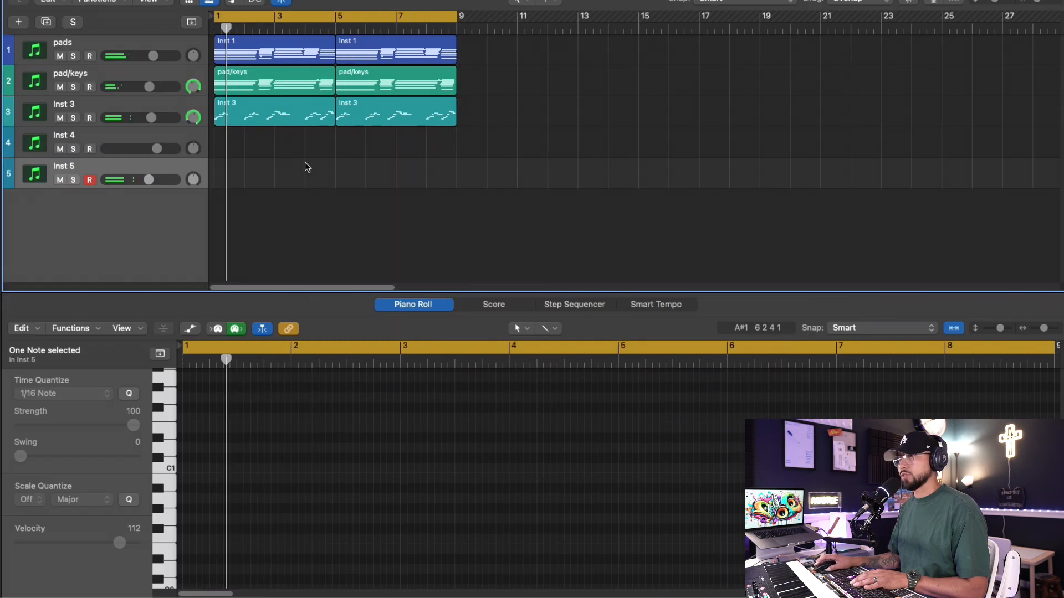
drag(753, 0, 425, 46)
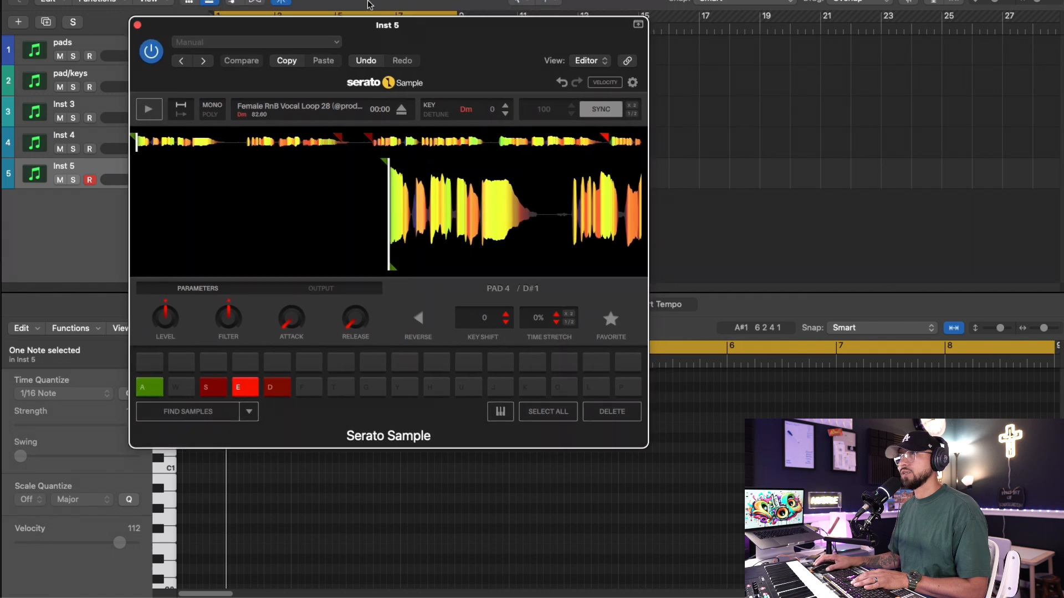
key(r)
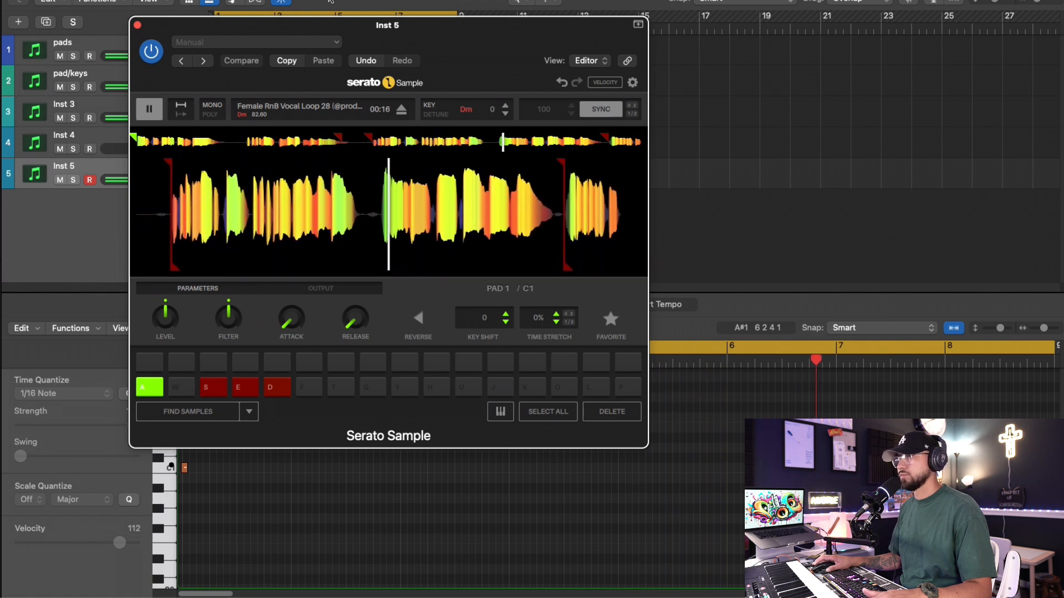
drag(492, 27, 636, 162)
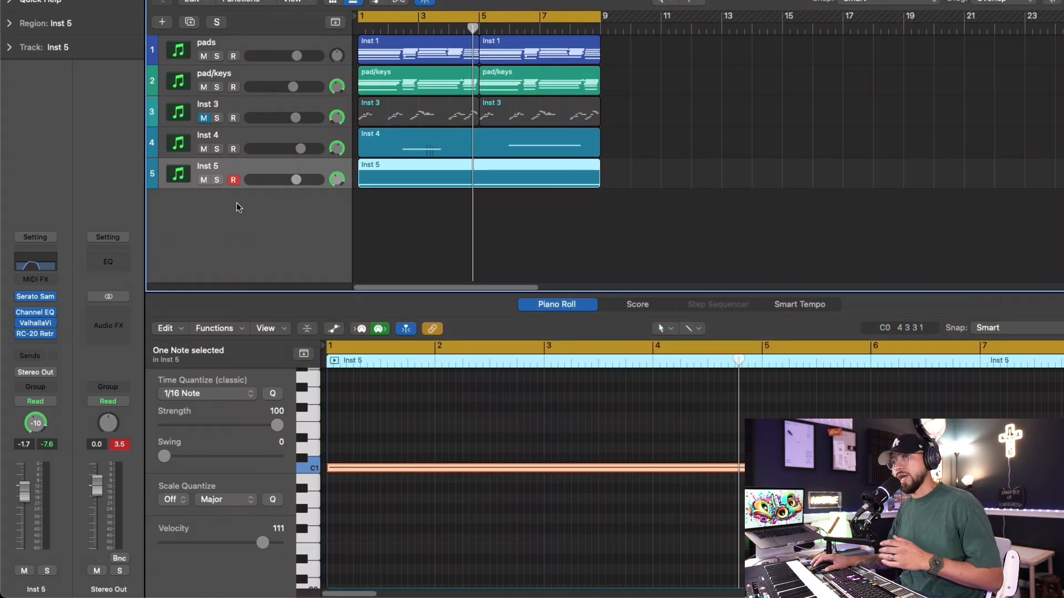
Review the RC-20 Retro Color, ValhallaVintageVerb and Channel EQ settings on the Inst 5 track
click(36, 335)
drag(643, 125, 652, 107)
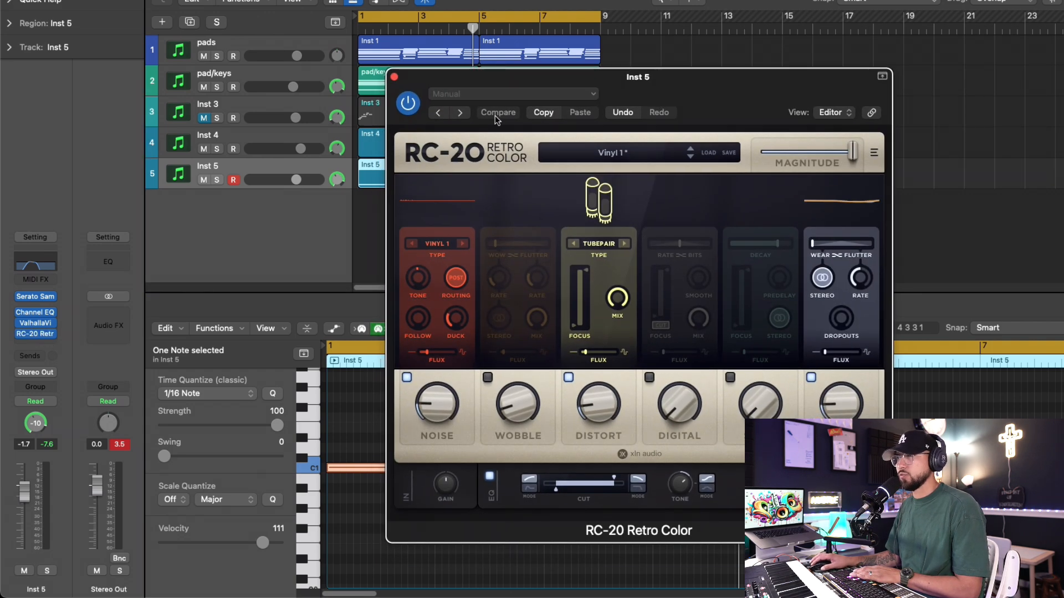
click(393, 77)
click(41, 324)
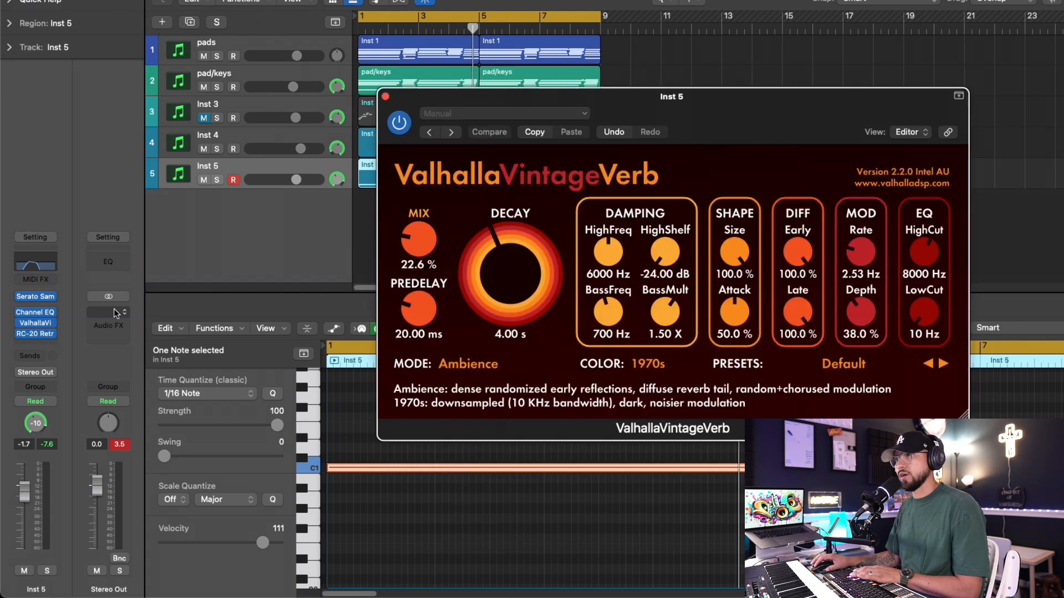
click(385, 98)
click(44, 314)
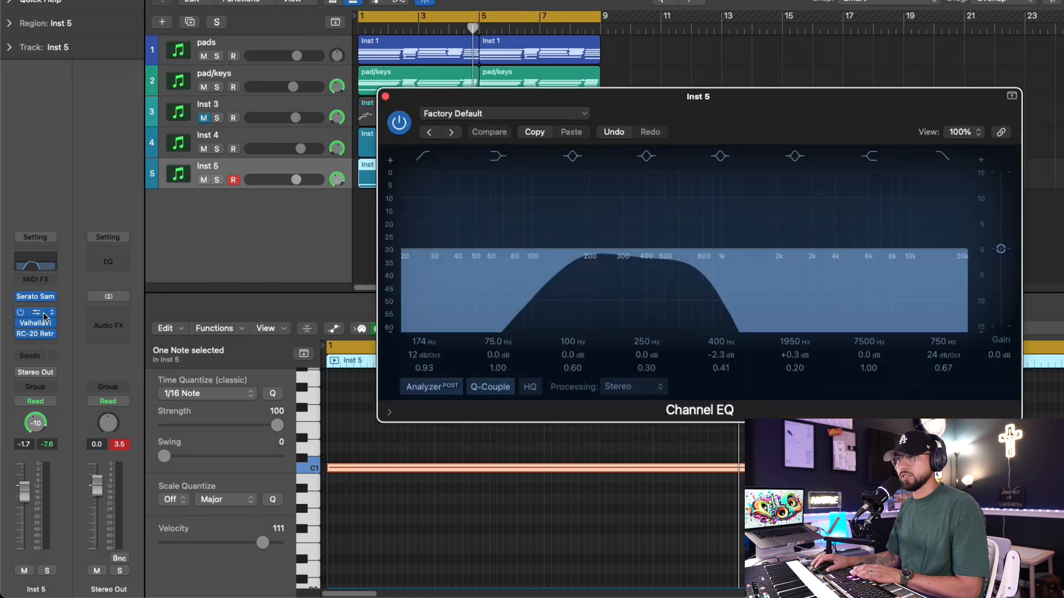
click(386, 99)
Solo the Inst 5 vocal track, listen to it from the start of the loop and turn the solo off
key(i)
click(73, 179)
key(Return)
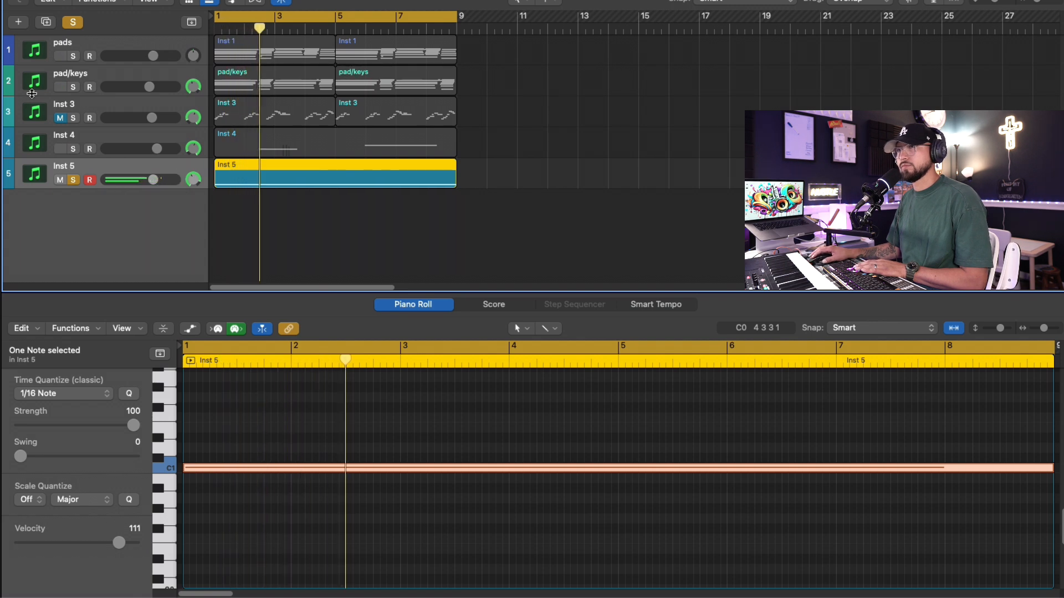
click(73, 23)
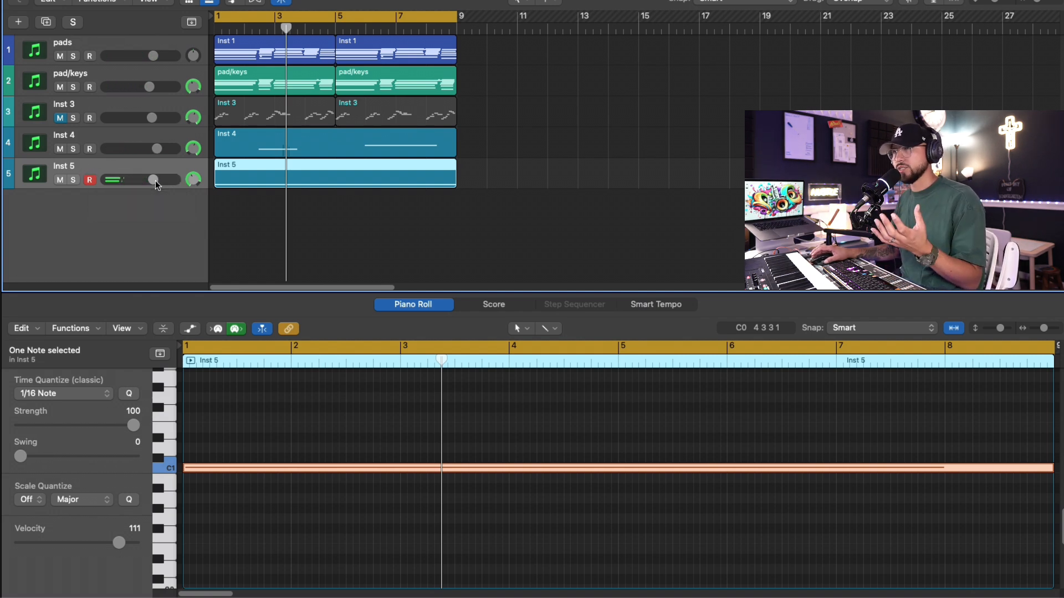
Solo the Inst 4 track, play its vocal chops alone and clear the solo
click(72, 150)
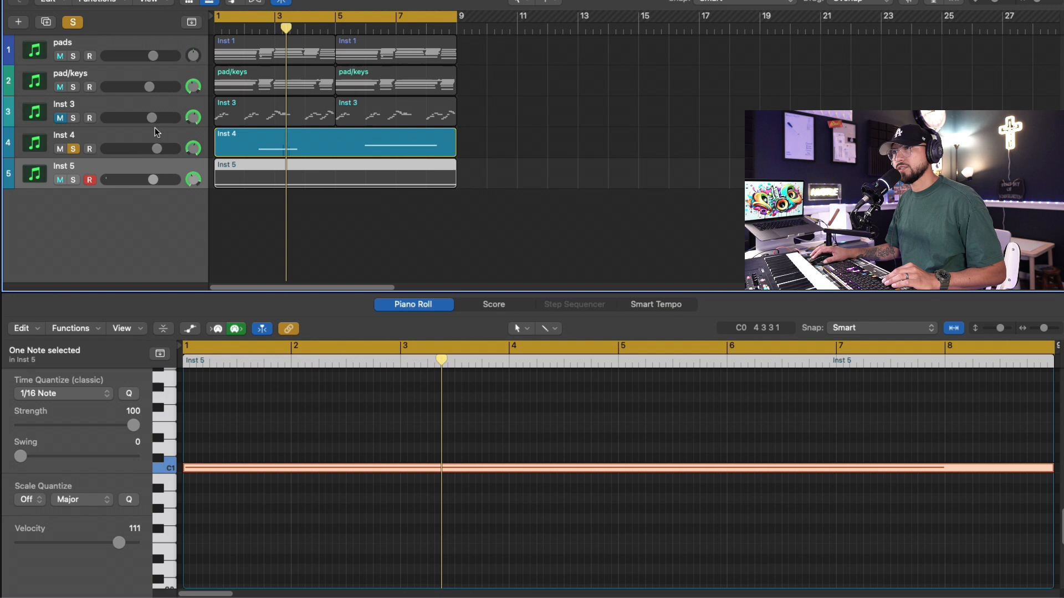
click(159, 134)
key(space)
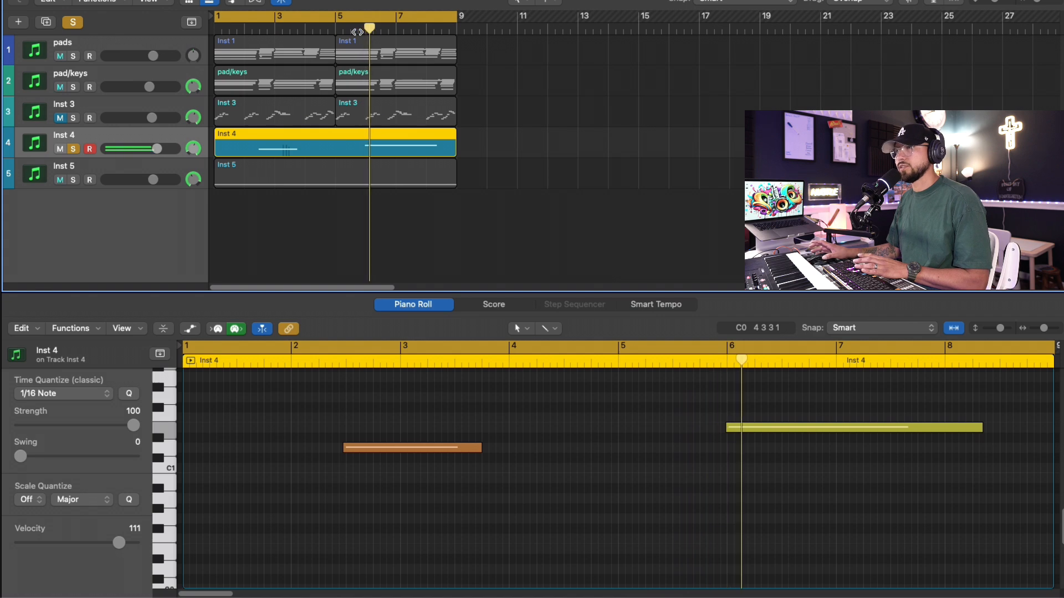
click(74, 22)
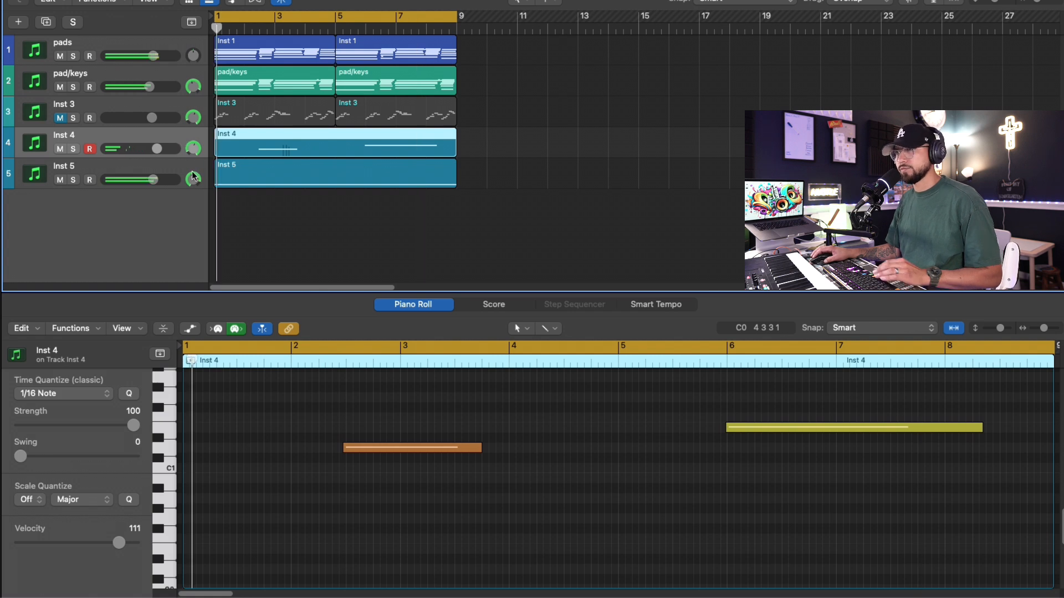
Play the full loop while fine-tuning the Inst 5 volume and checking Inst 4 in the mix
click(155, 179)
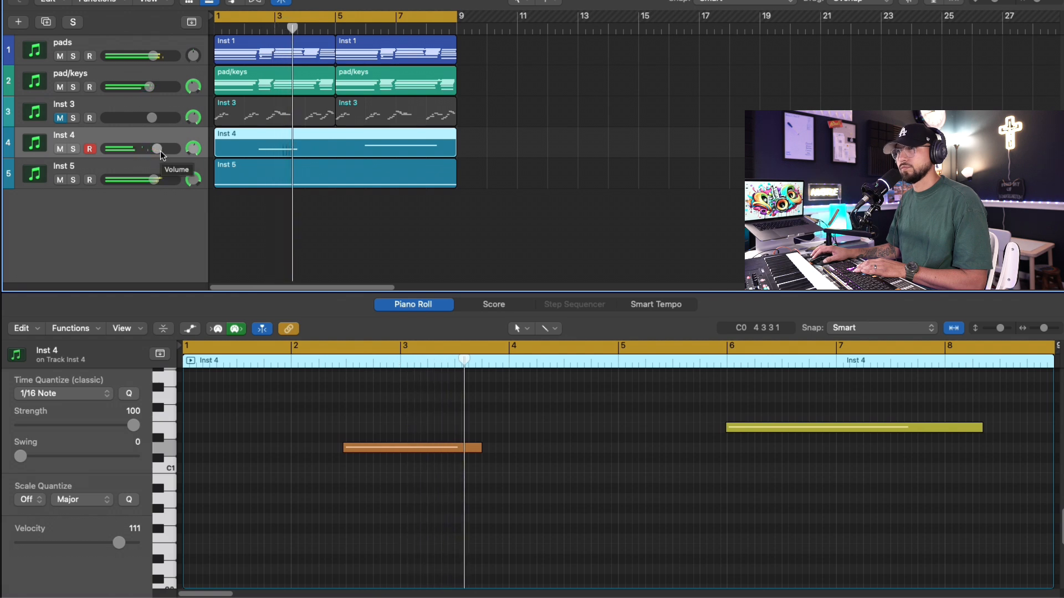
click(154, 173)
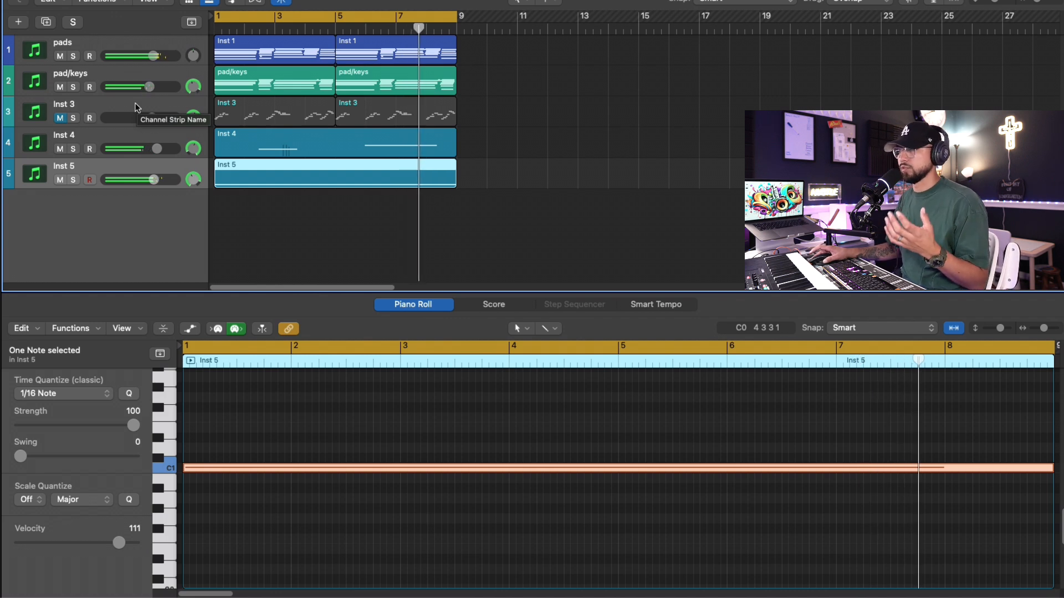
click(127, 143)
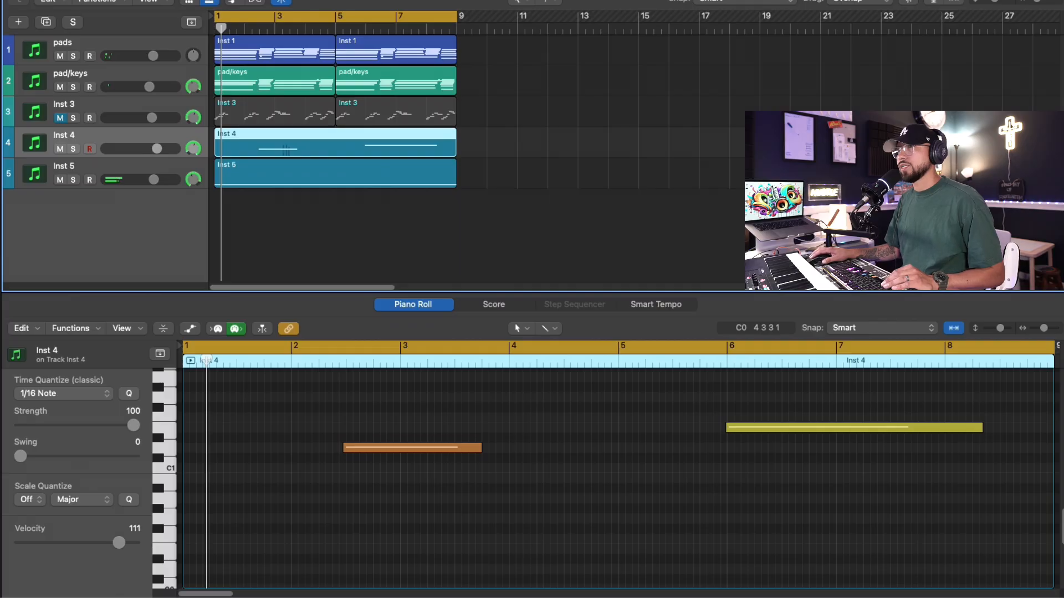
key(space)
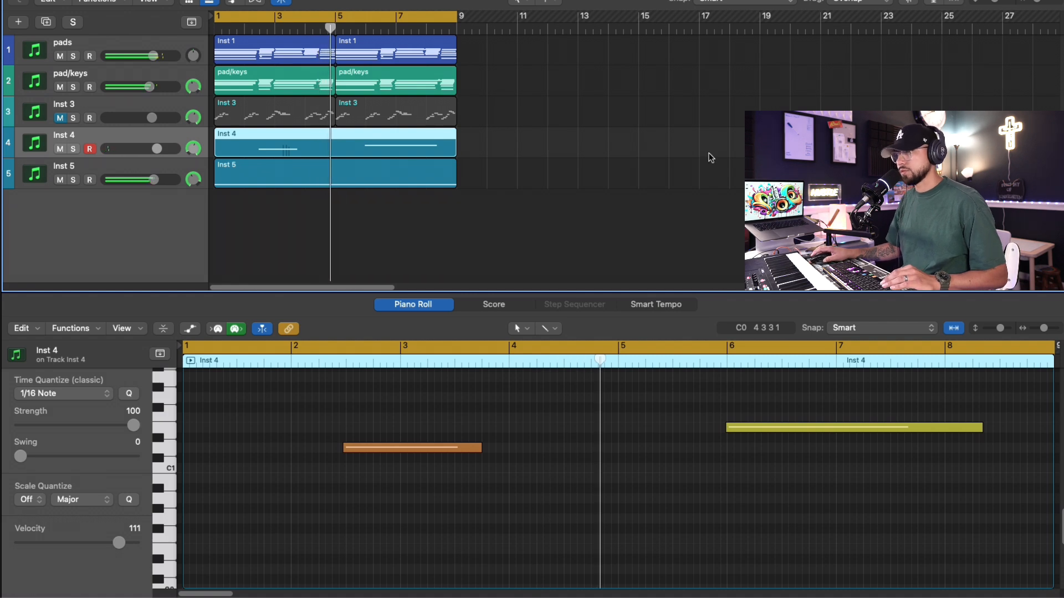
Show the file browser and open the snares + rims folder of the SLICK_SH_T_VOL.1__slickmadethat kit
key(f)
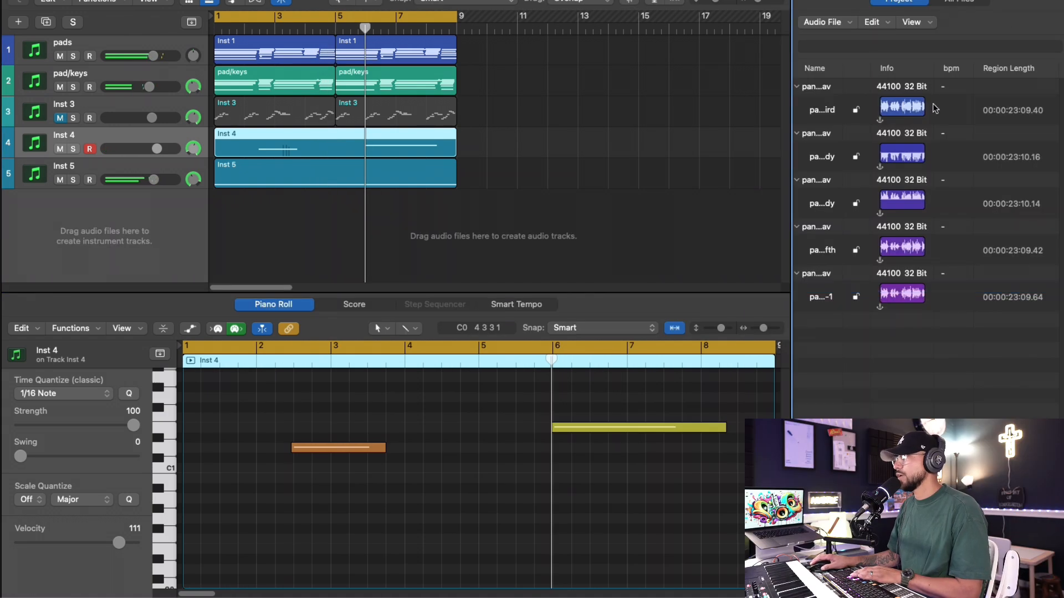
click(954, 3)
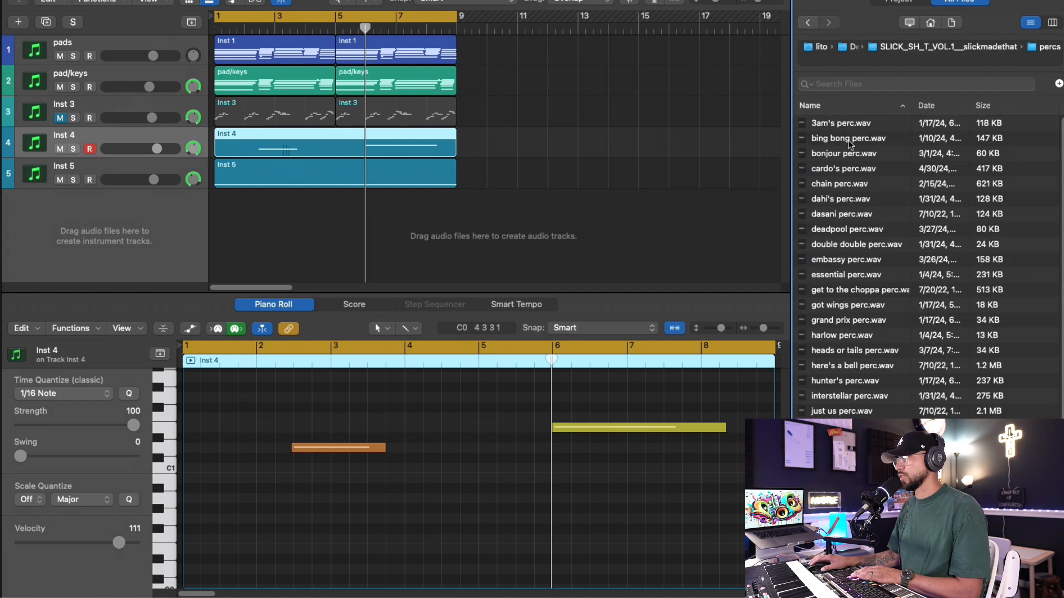
key(Down)
key(Down)
click(807, 23)
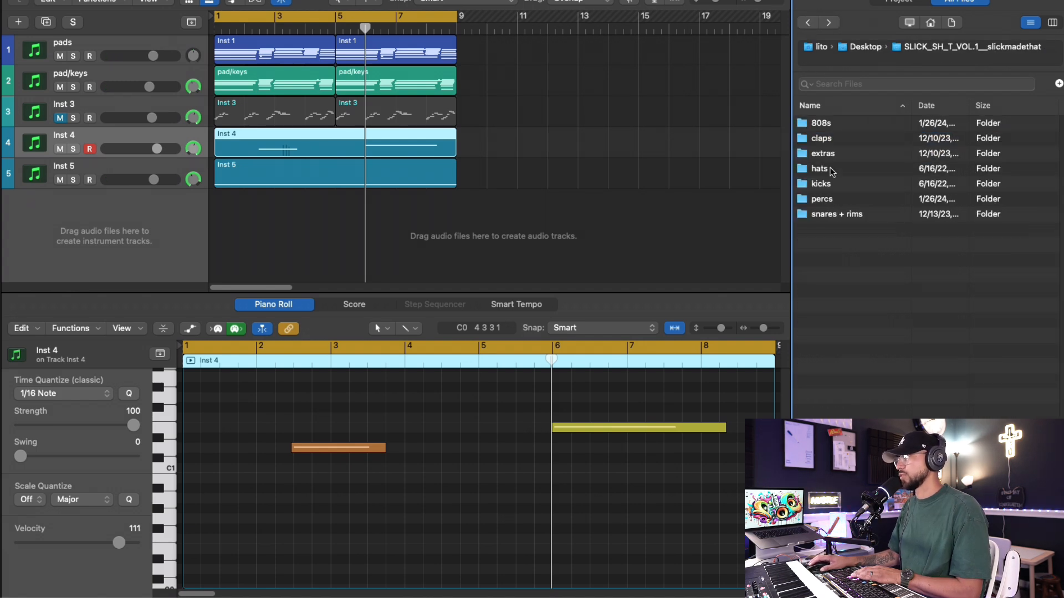
key(Down)
key(Down)
key(Down)
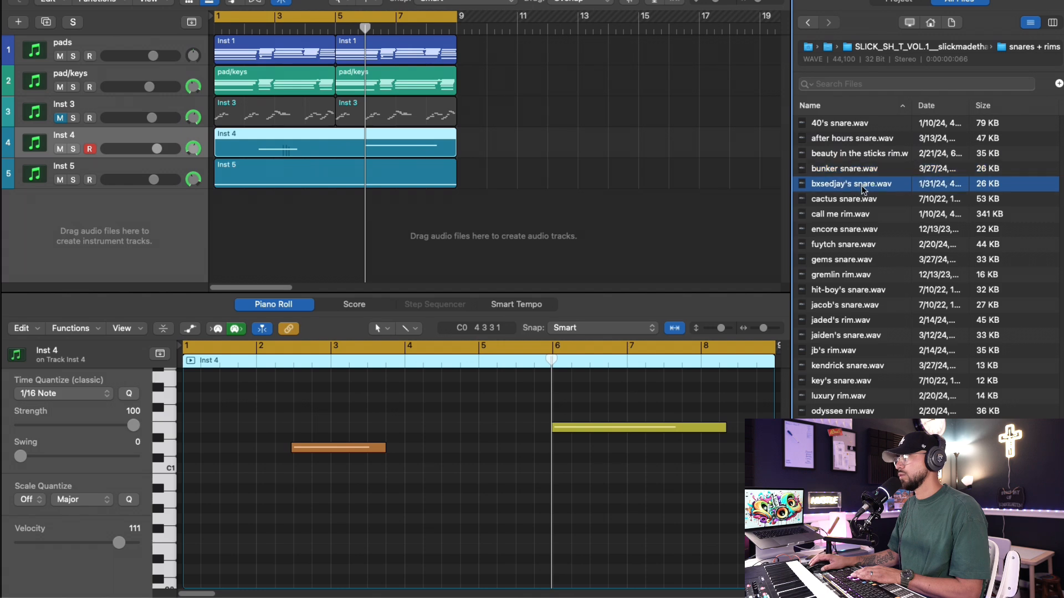
Add bxsedjay's snare.wav as a new Quick Sampler track below Inst 5 and close the sampler window
click(867, 202)
drag(853, 183, 149, 181)
key(space)
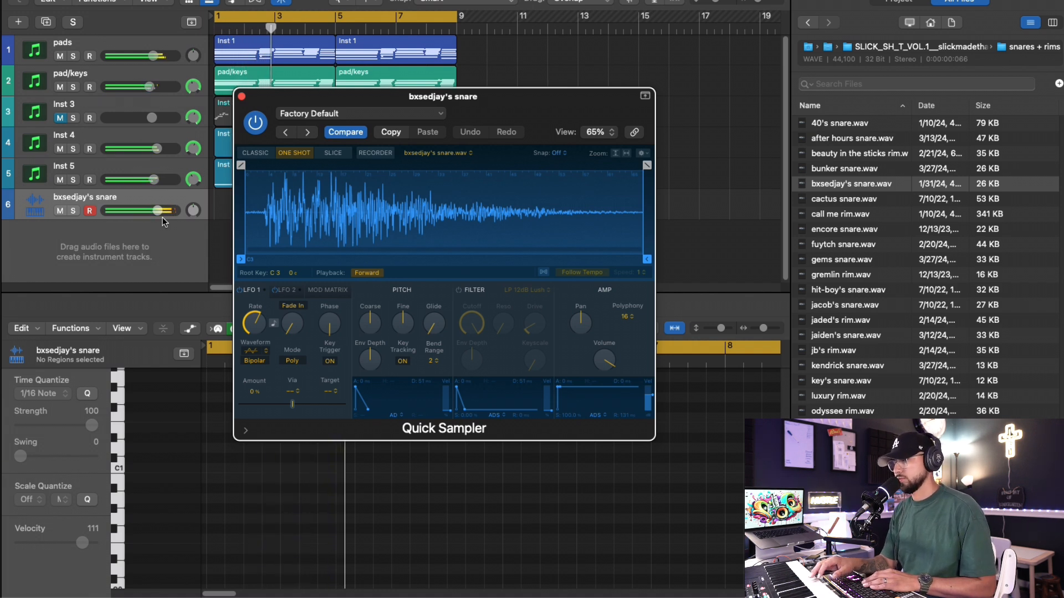
click(242, 97)
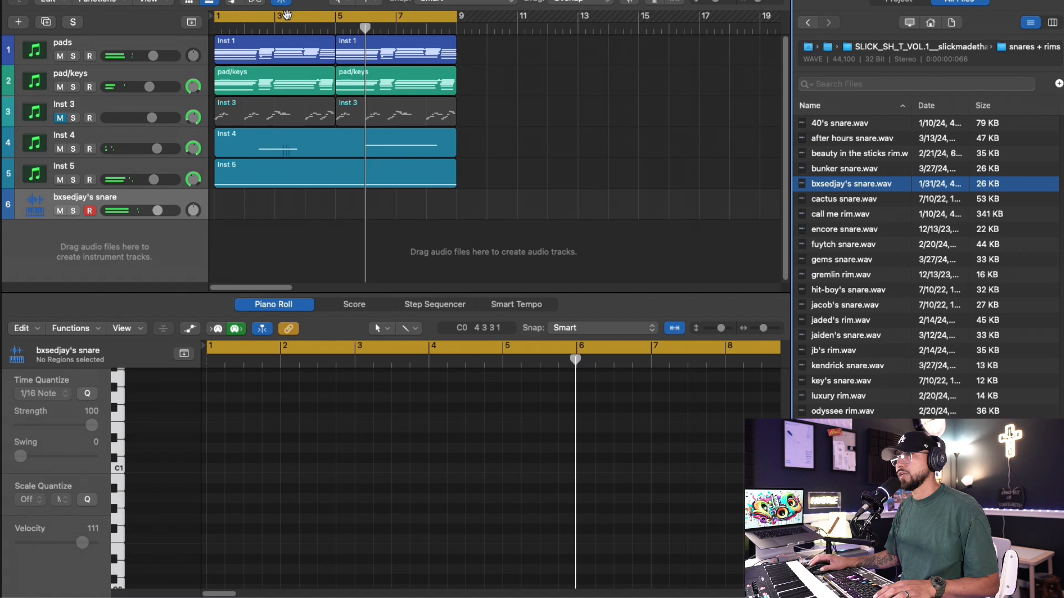
Record a four-bar snare pattern with one hit per bar and repeat its region to fill bars 5 to 8
key(r)
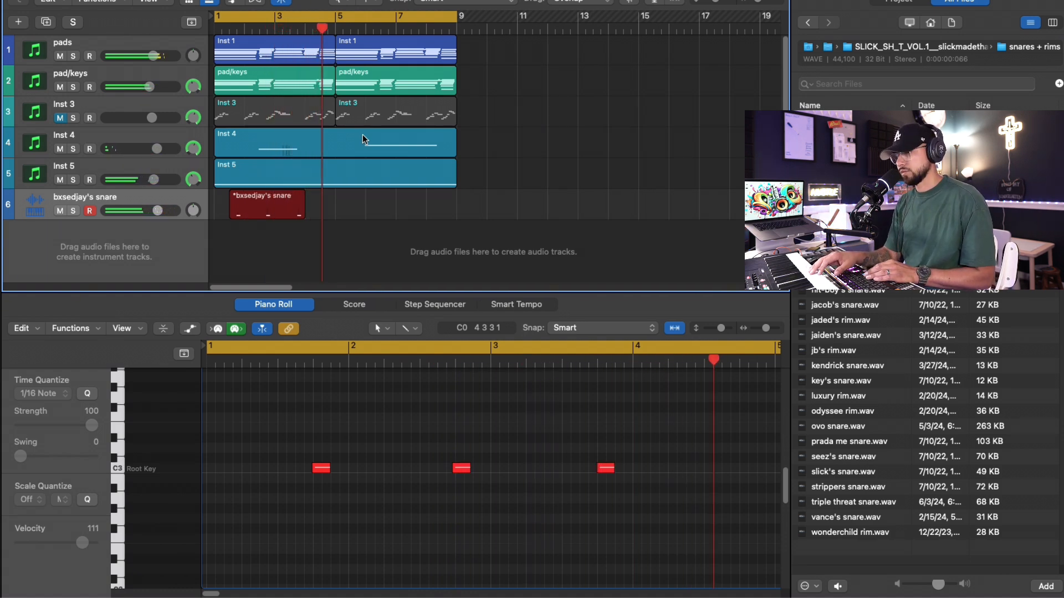
key(space)
key(space)
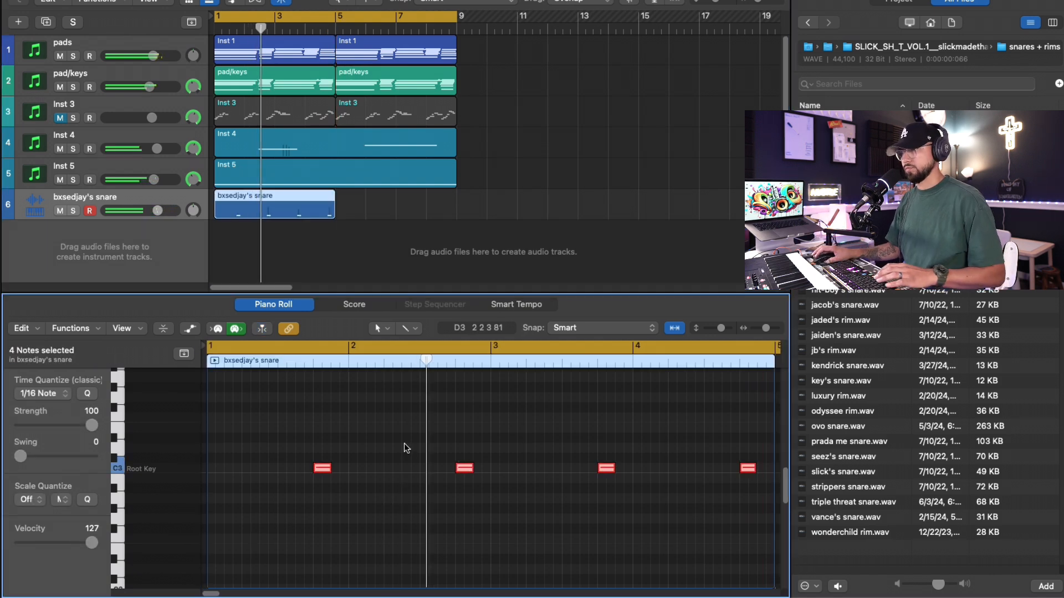
click(481, 467)
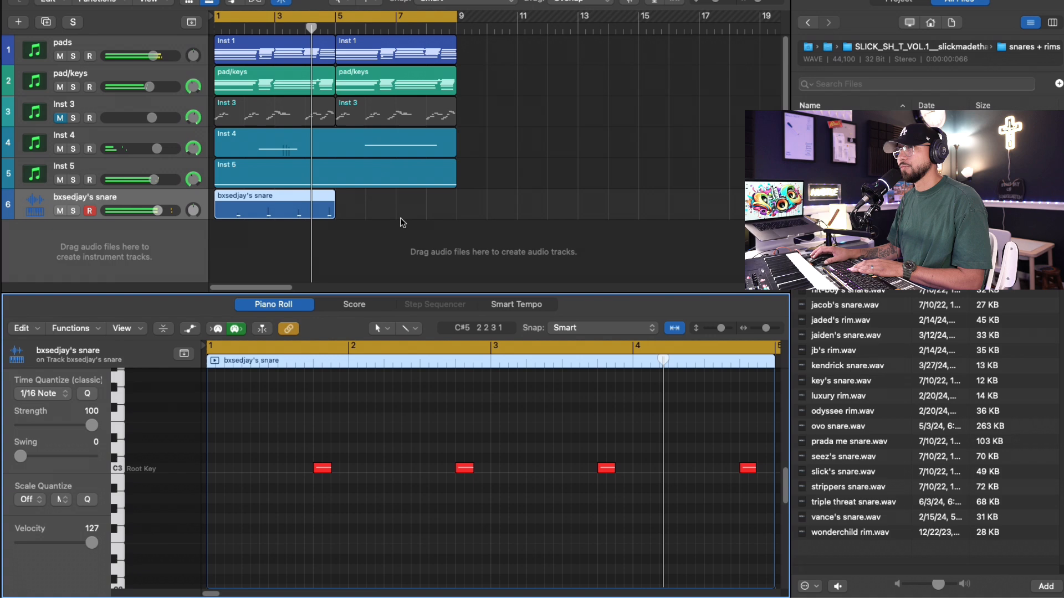
click(308, 211)
key(super+r)
Audition more snare and rim samples and add gremlin rim.wav as a new sampler track below the snare
click(851, 200)
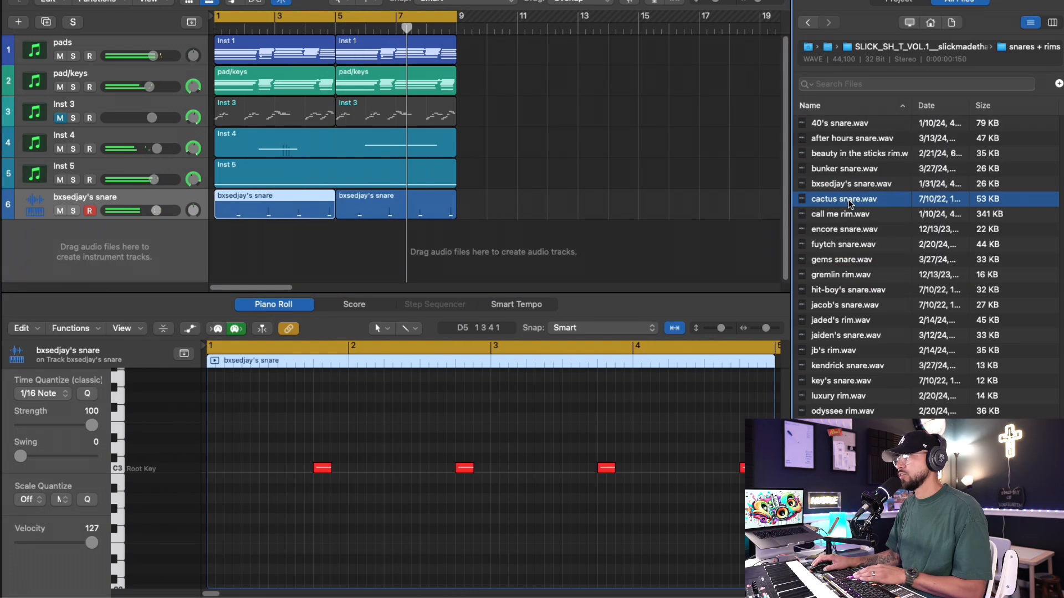
click(850, 214)
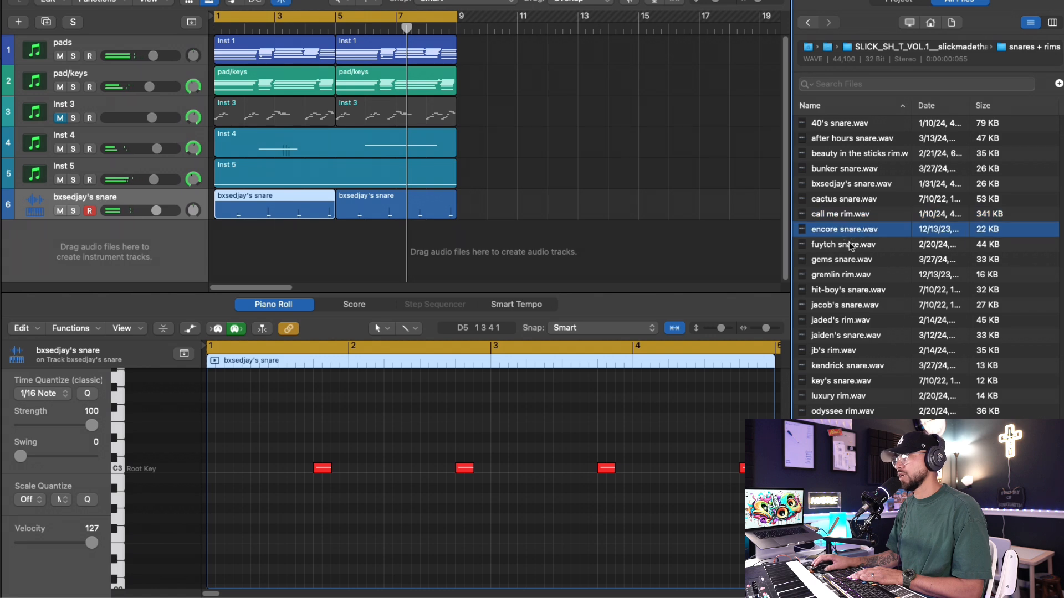
drag(855, 284, 121, 202)
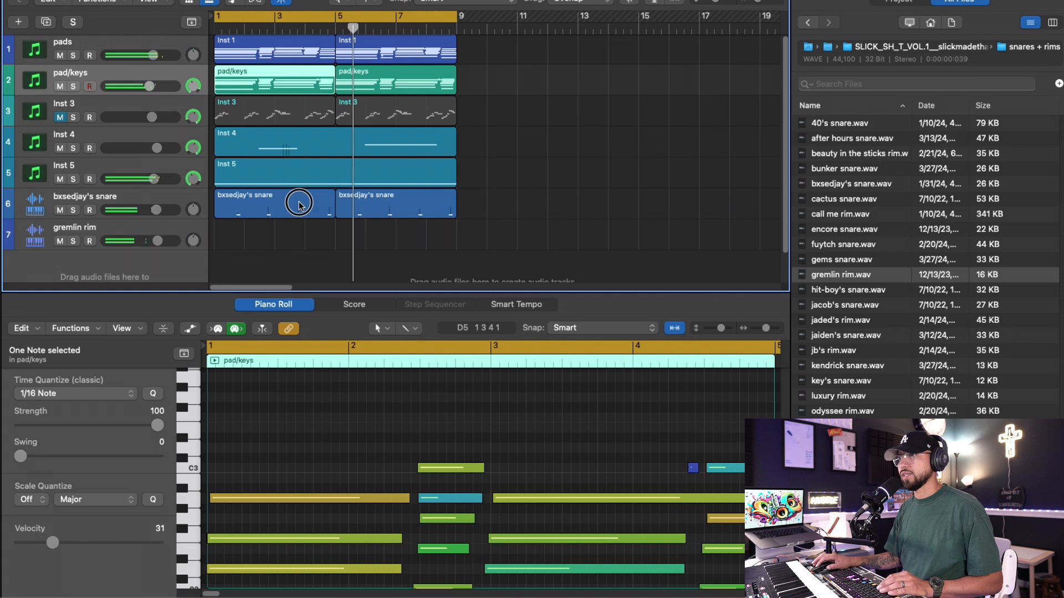
Record a four-bar pattern with two hits per bar on the gremlin rim track and repeat its region over bars 5 to 8
click(297, 201)
click(189, 240)
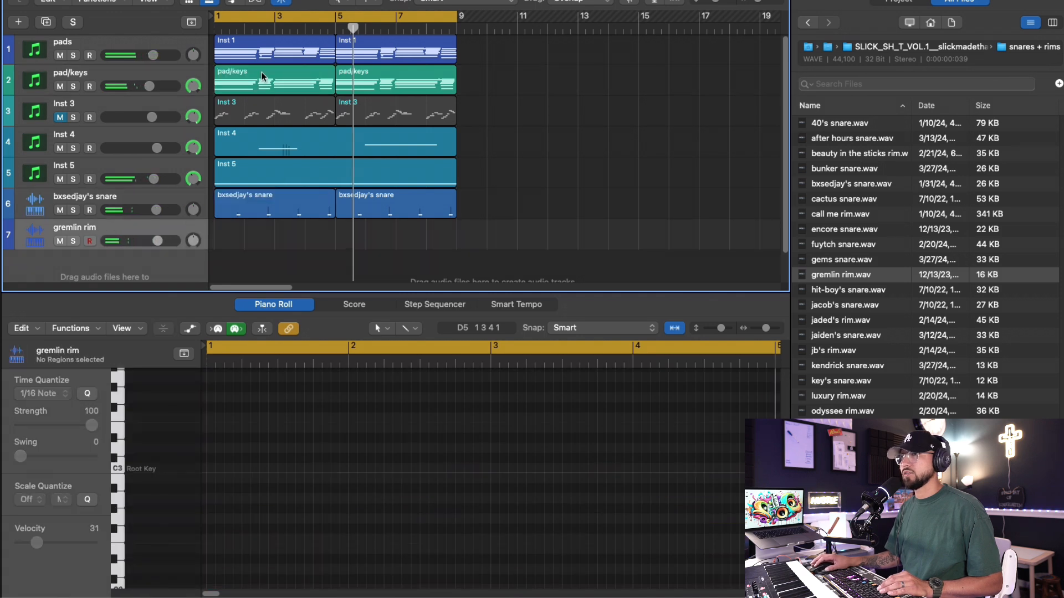
key(r)
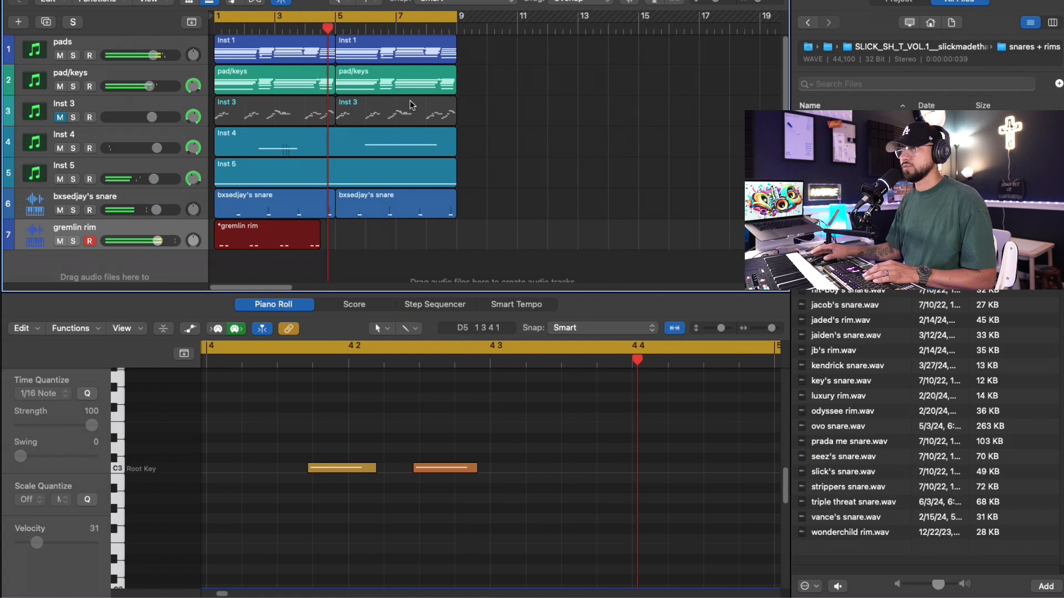
key(space)
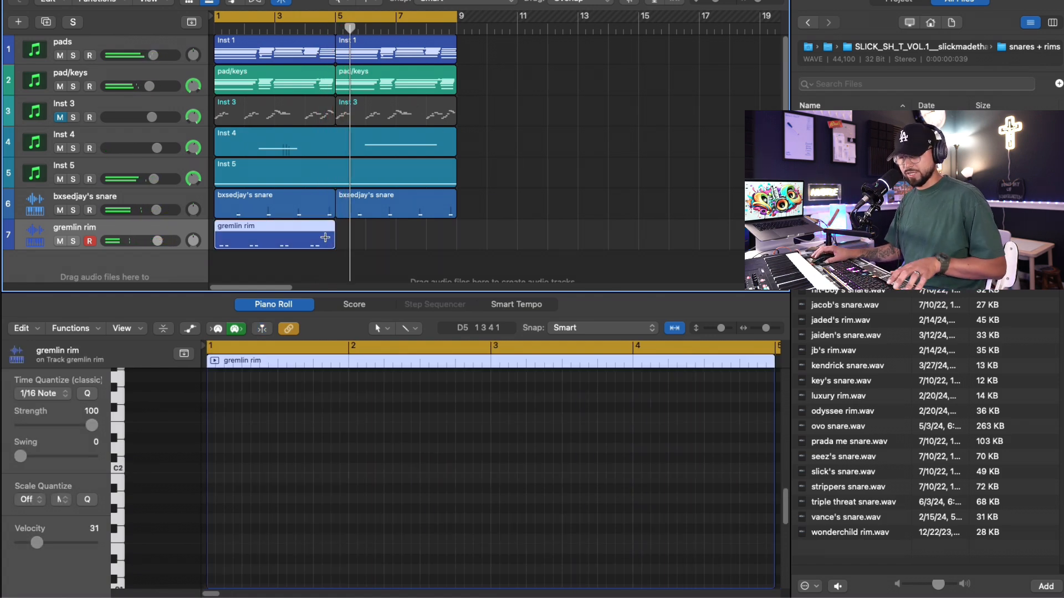
key(super+r)
click(305, 242)
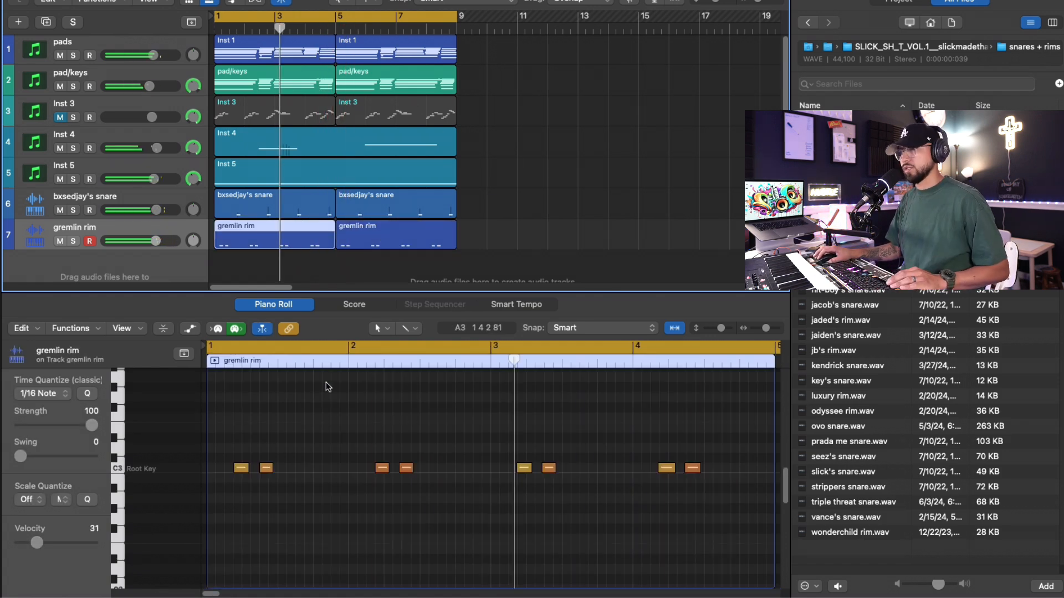
click(333, 410)
key(super+a)
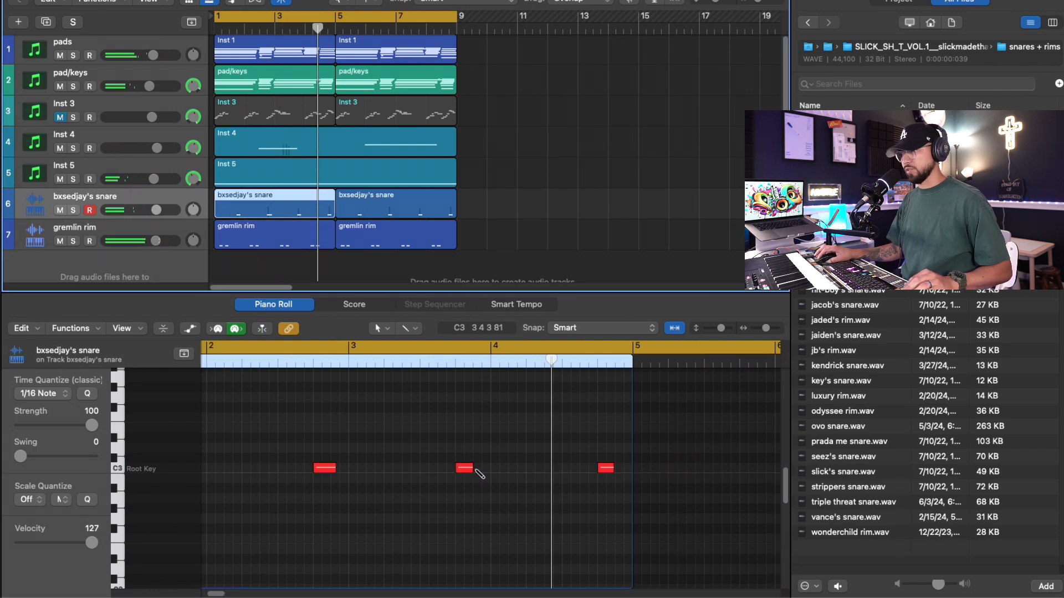
Add two short snare hits right after the bar 3 hit and give them progressively lower velocities
drag(477, 471, 481, 475)
key(a)
click(613, 490)
drag(615, 490, 615, 556)
mouse_move(610, 470)
mouse_down()
mouse_move(602, 470)
mouse_move(611, 470)
mouse_up()
drag(614, 469, 606, 469)
drag(620, 469, 612, 470)
click(603, 554)
mouse_move(598, 536)
mouse_down()
mouse_move(598, 488)
mouse_move(613, 468)
mouse_move(616, 546)
mouse_up()
super+click(620, 470)
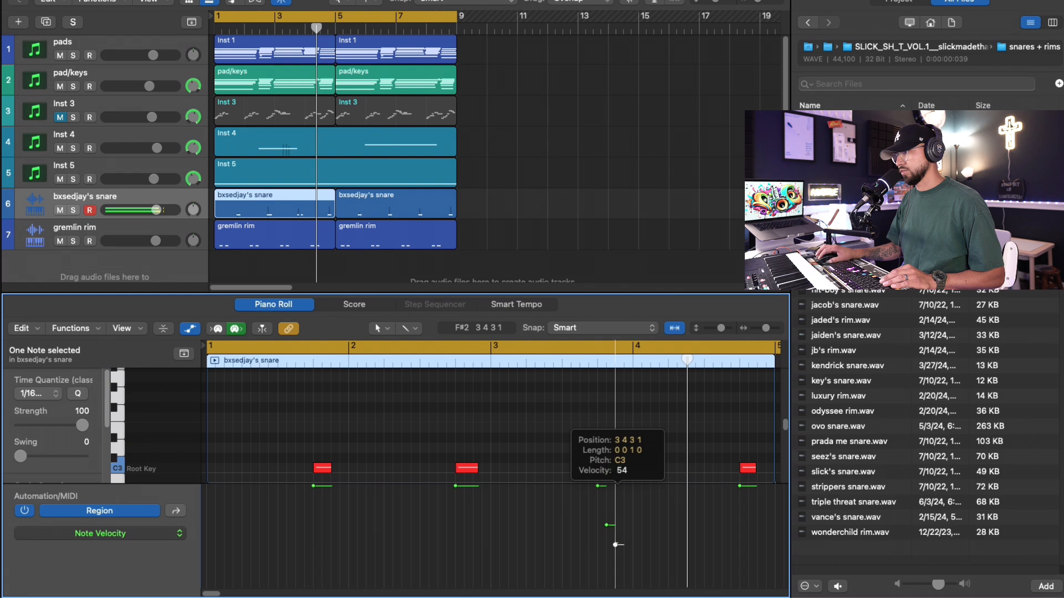
double_click(563, 362)
drag(616, 545, 616, 563)
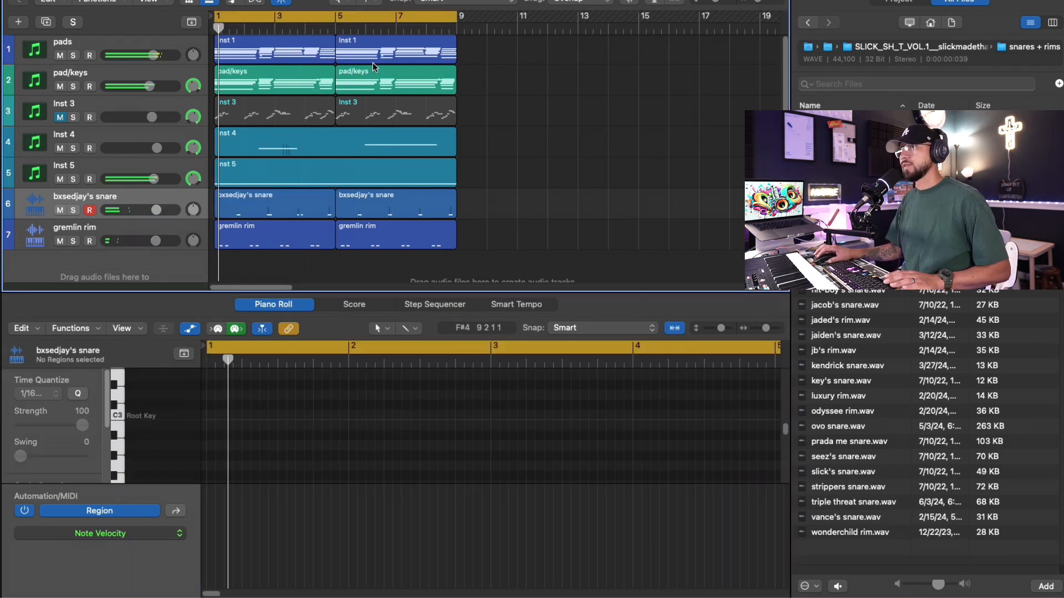
click(281, 214)
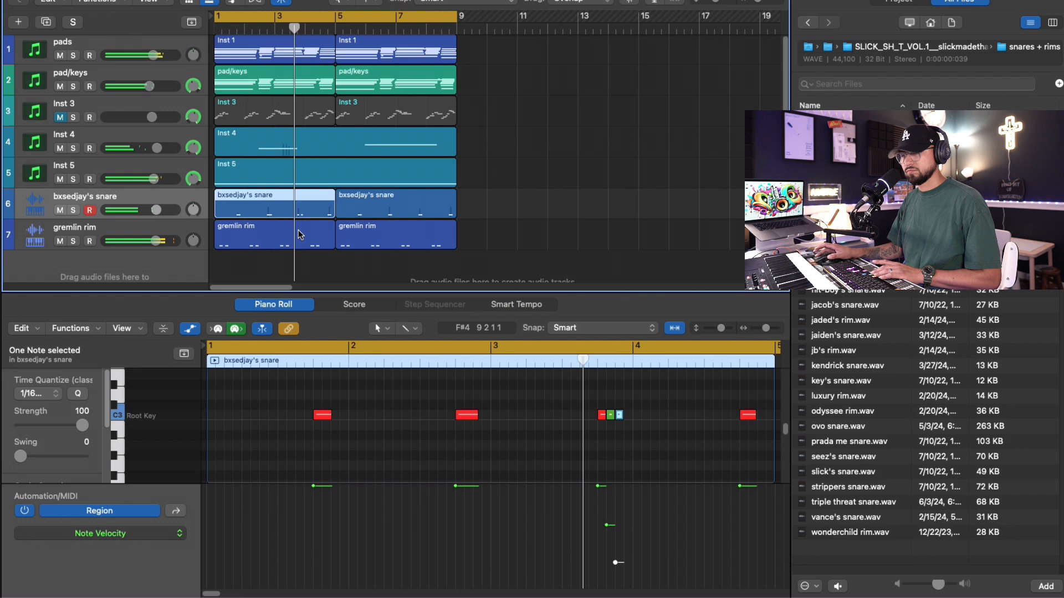
click(138, 233)
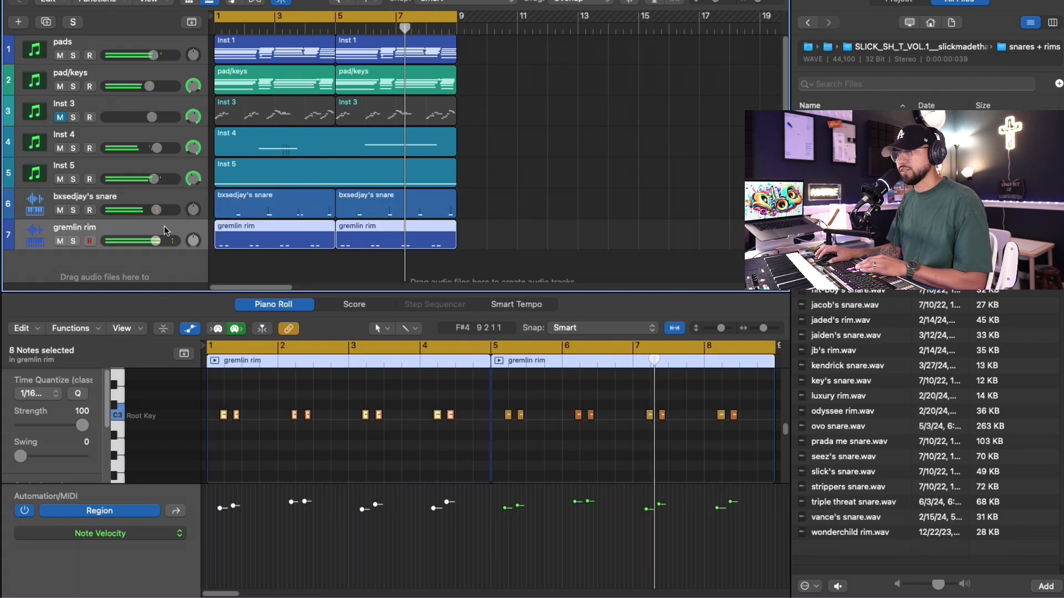
click(171, 202)
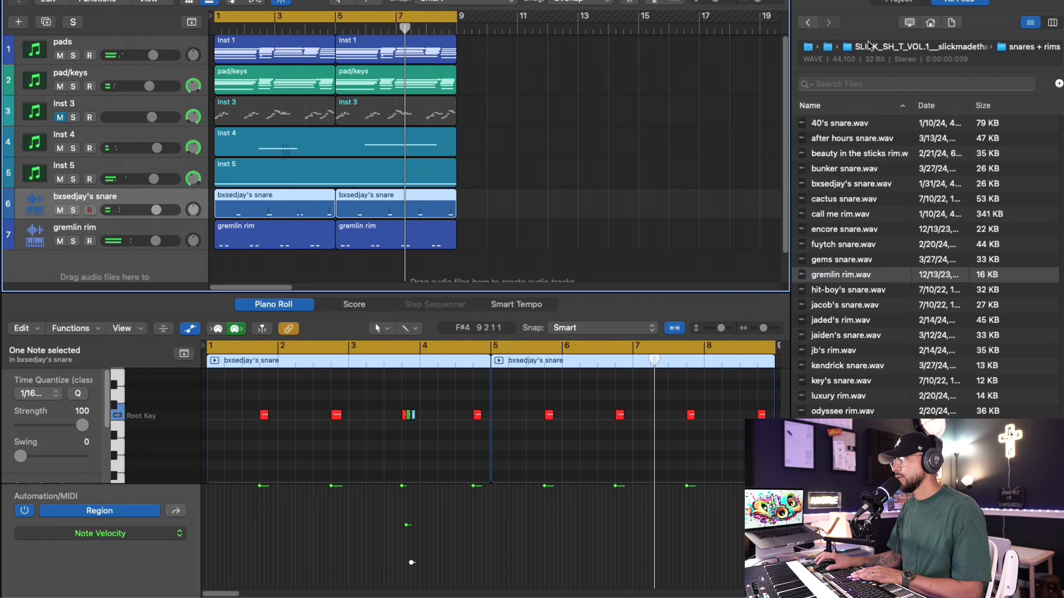
Open the kit's kicks folder and add jacob's kick.wav as a new sampler track below gremlin rim
click(807, 22)
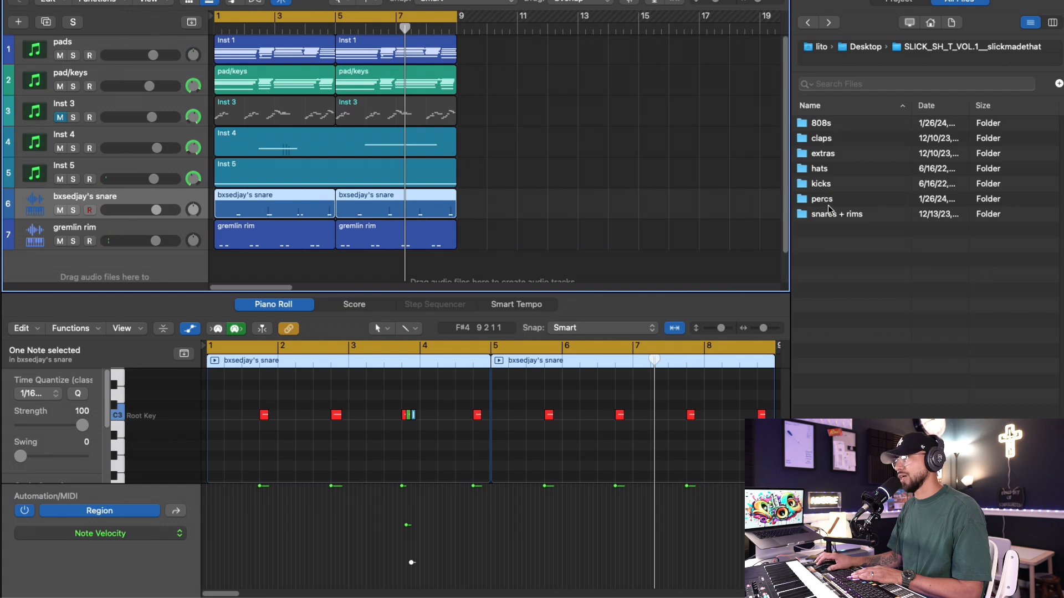
double_click(838, 182)
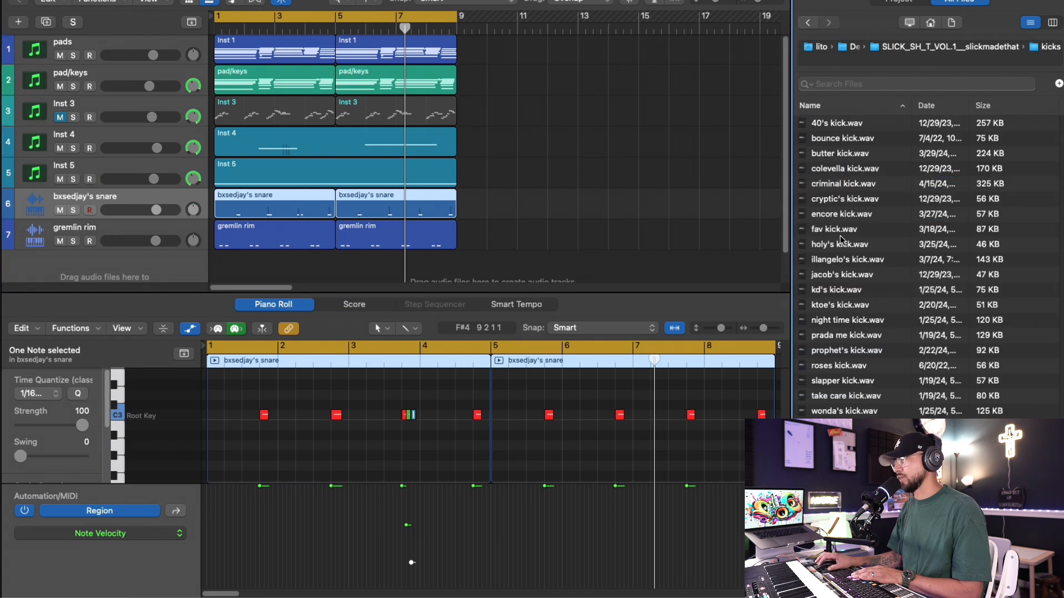
drag(844, 278, 129, 176)
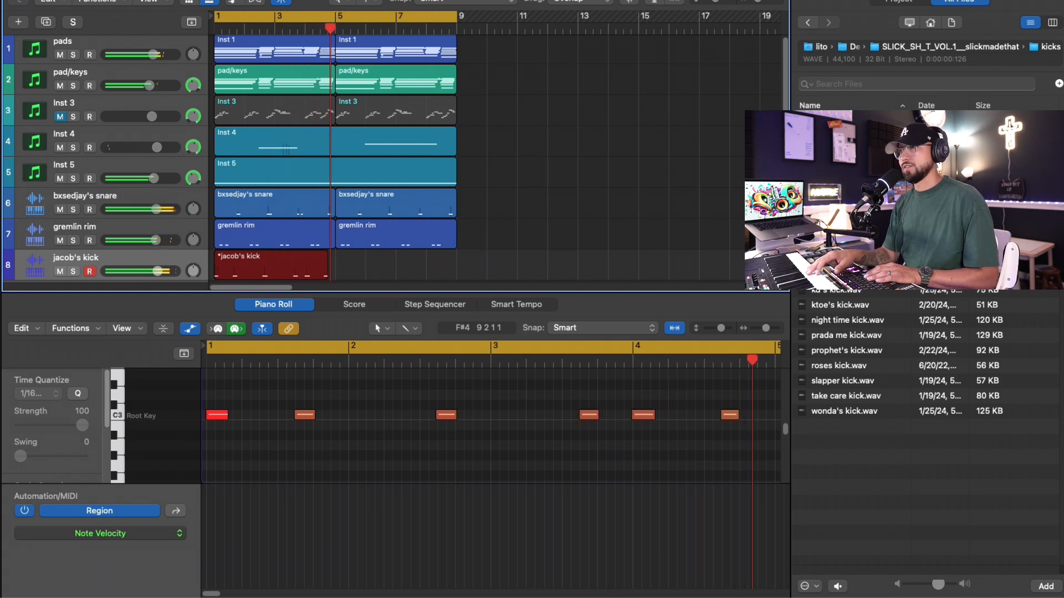
Record a four-bar kick pattern and raise the velocity of all its notes to the maximum
key(space)
key(super+a)
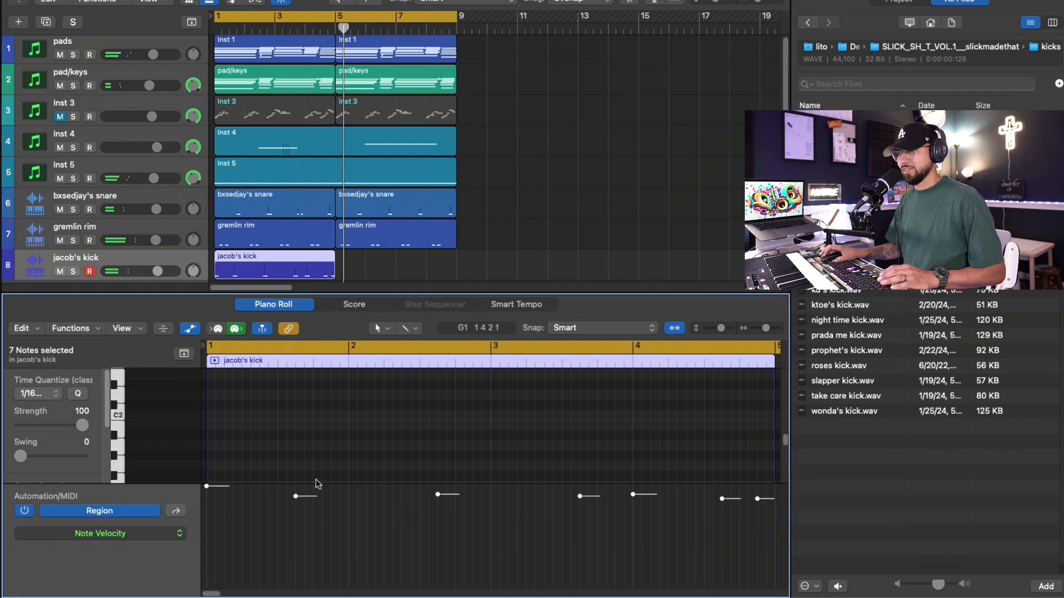
drag(295, 495, 301, 470)
click(328, 420)
Add a kick hit at the start of bar 3 and repeat the updated region over bars 5 to 8, replacing the earlier copy
click(282, 265)
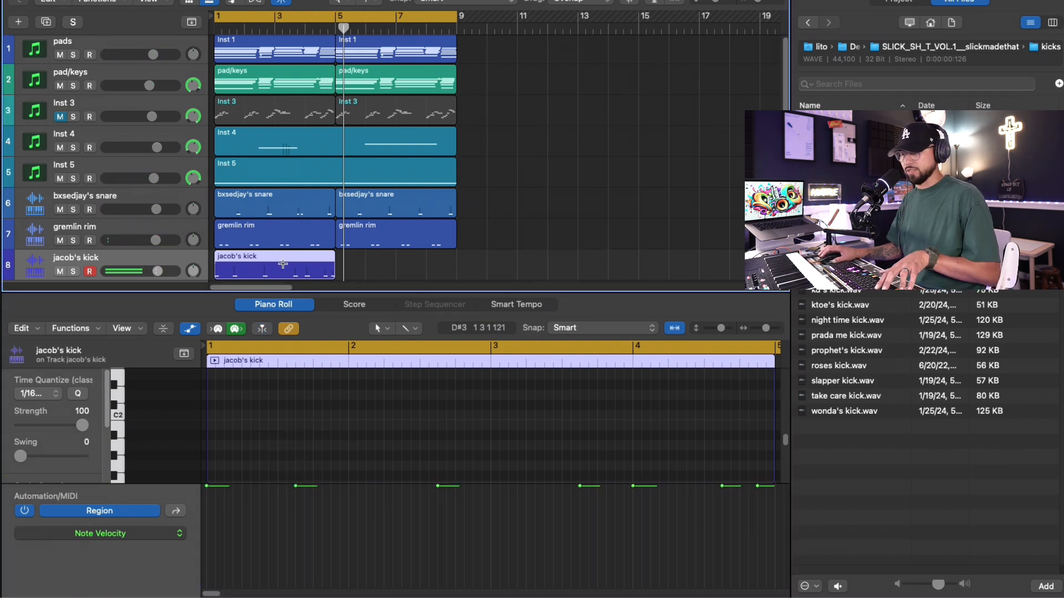
key(super+r)
click(279, 250)
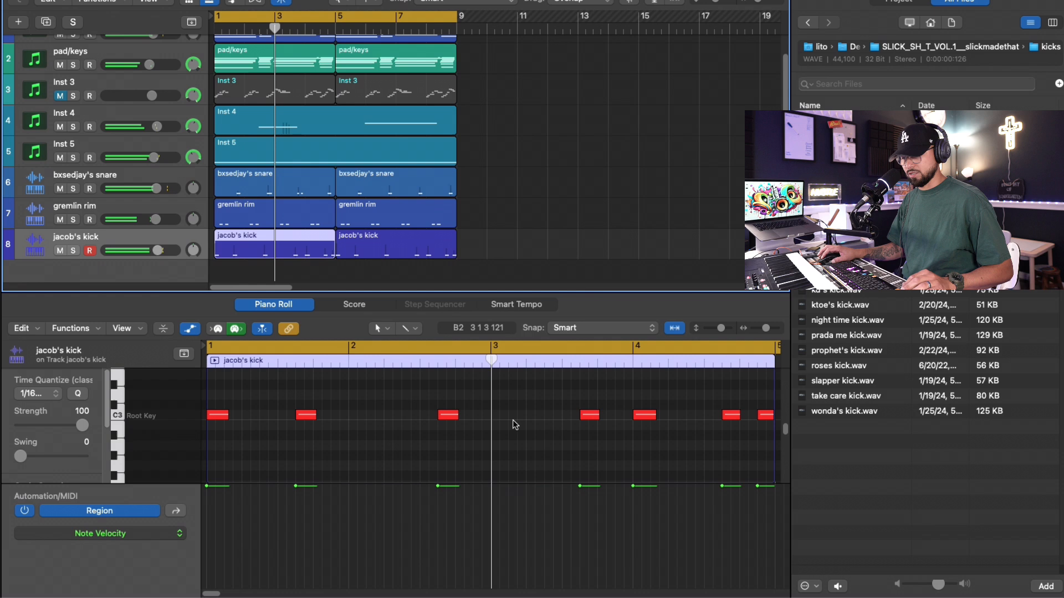
click(493, 417)
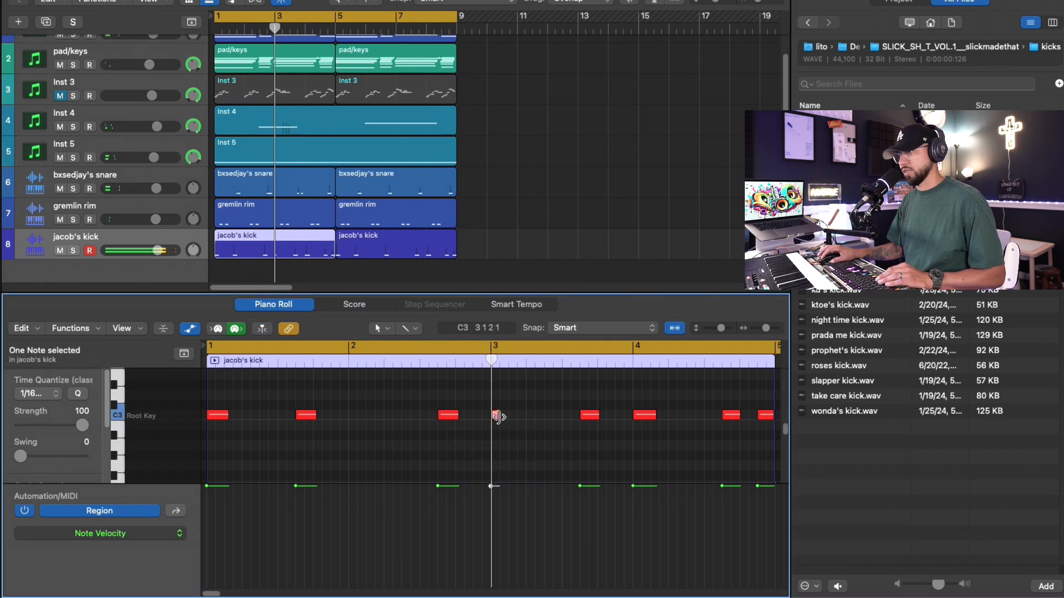
key(space)
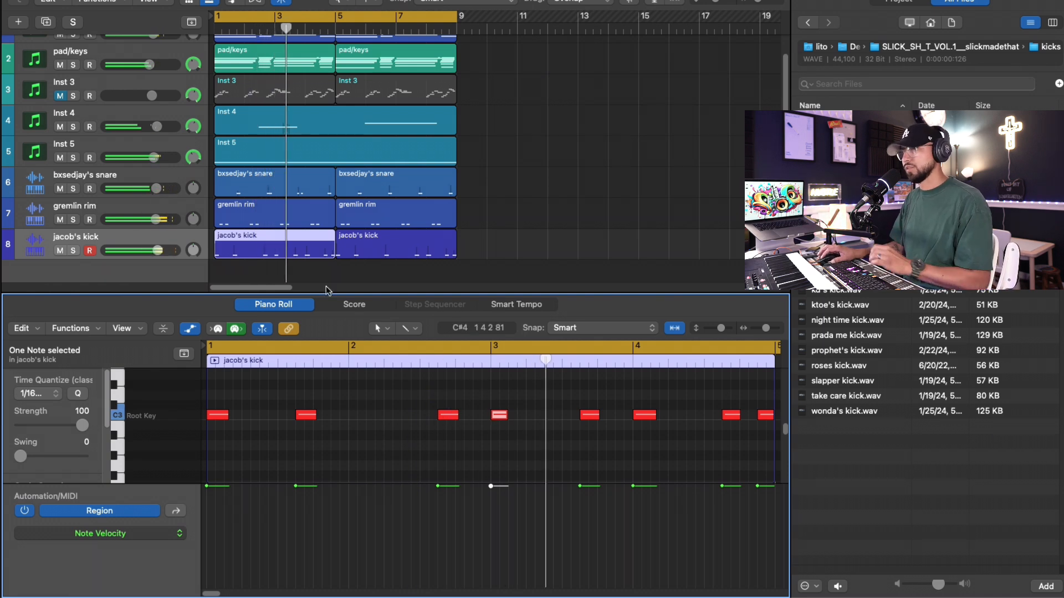
click(368, 256)
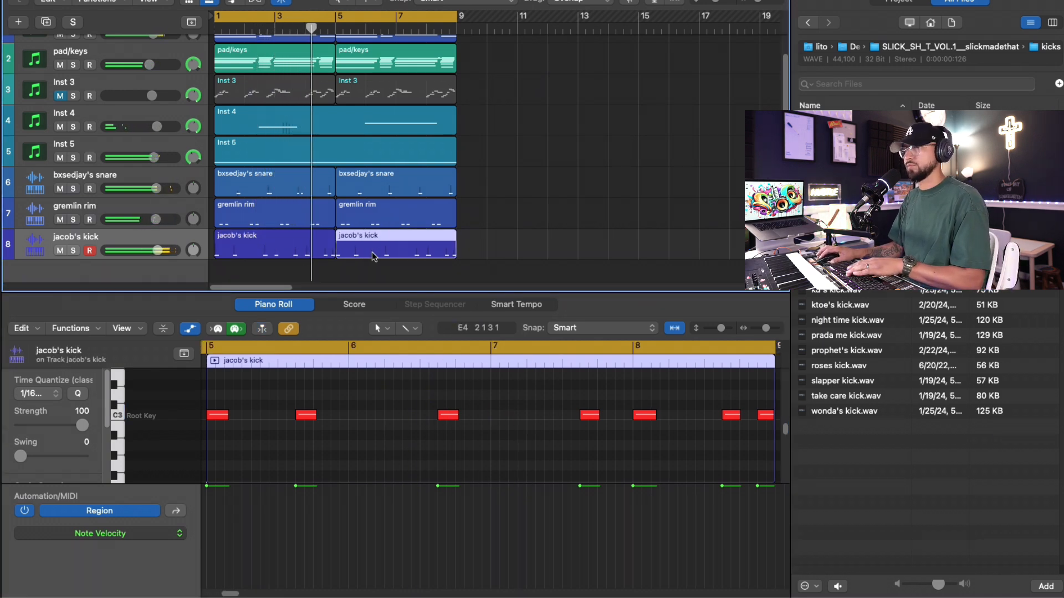
key(BackSpace)
click(325, 249)
key(super+r)
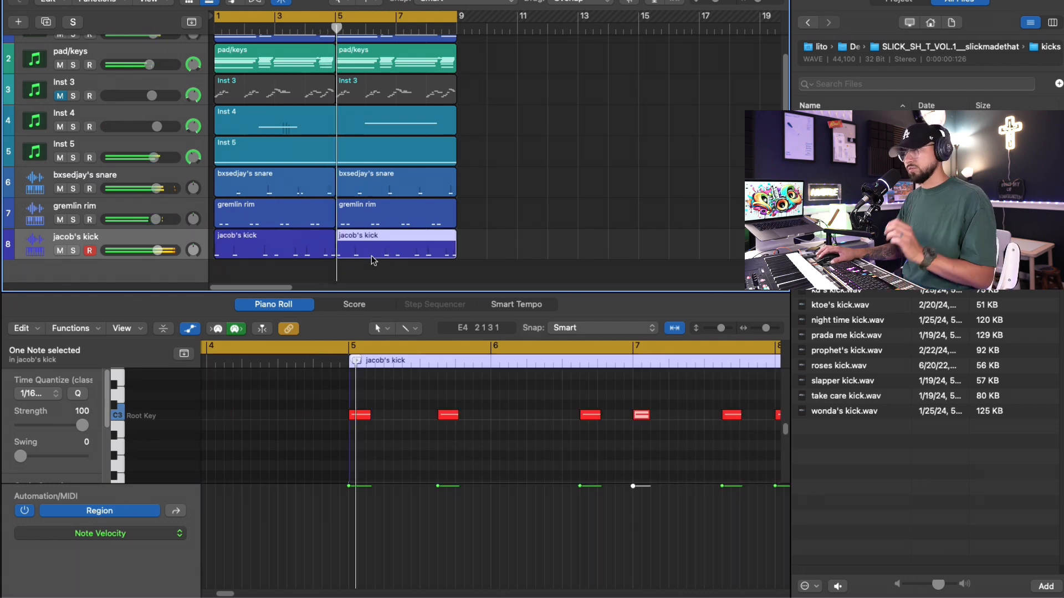
Insert a stereo ValhallaVintageVerb on the gremlin rim track and lower its mix to a subtle amount
click(137, 212)
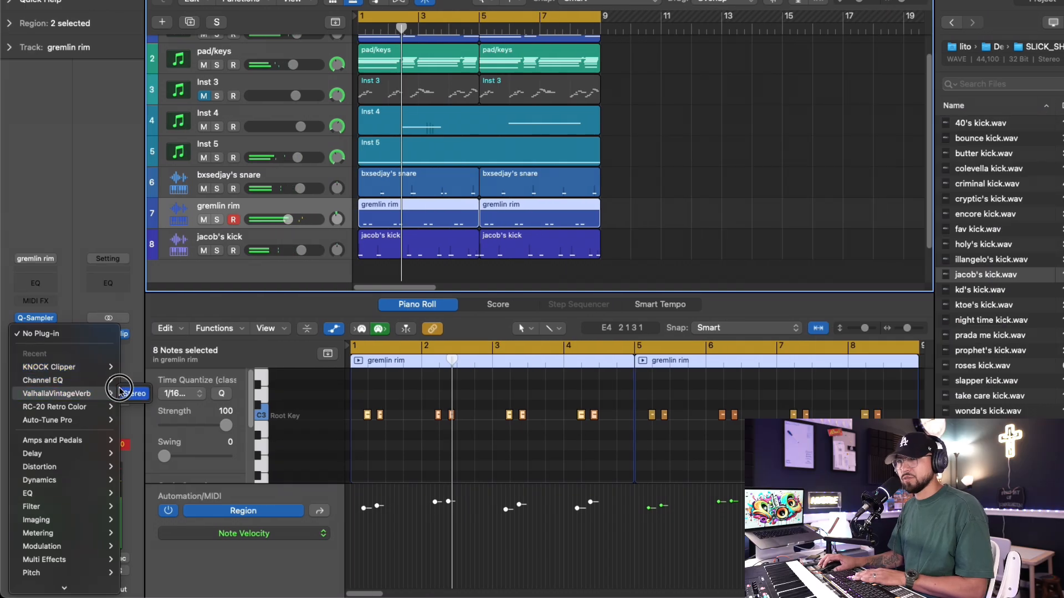
click(127, 393)
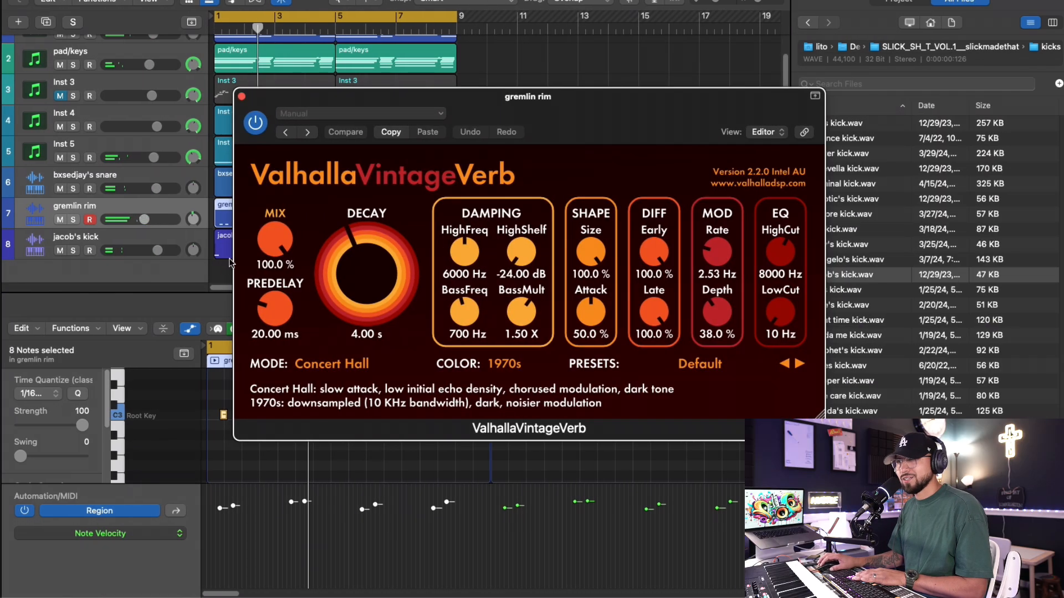
drag(255, 388, 255, 391)
key(space)
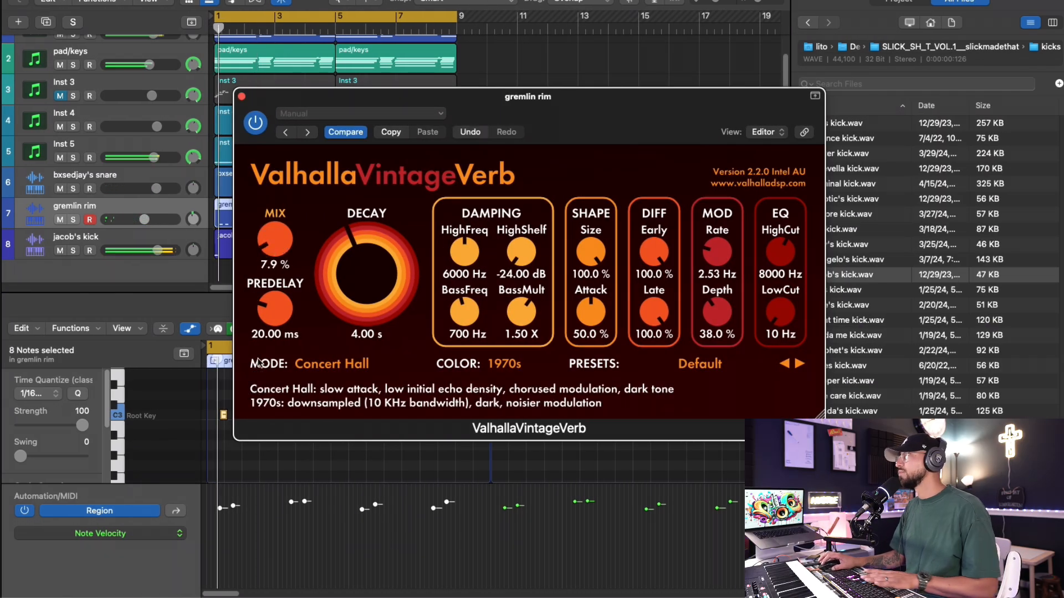
drag(276, 240, 276, 244)
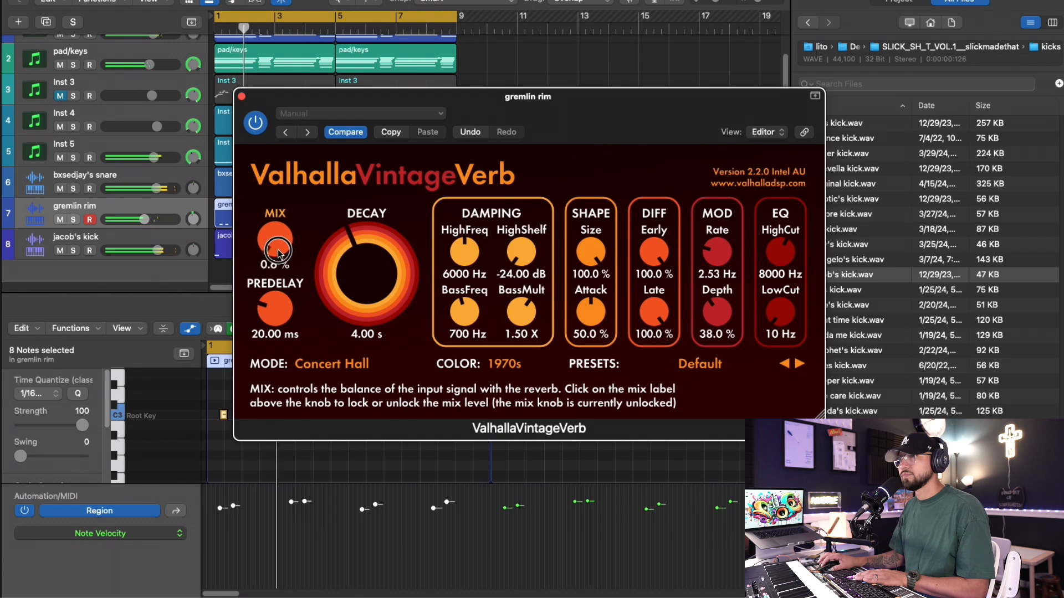
click(242, 97)
Insert ValhallaVintageVerb on the bxsedjay's snare track and turn its mix down while the beat plays
click(125, 176)
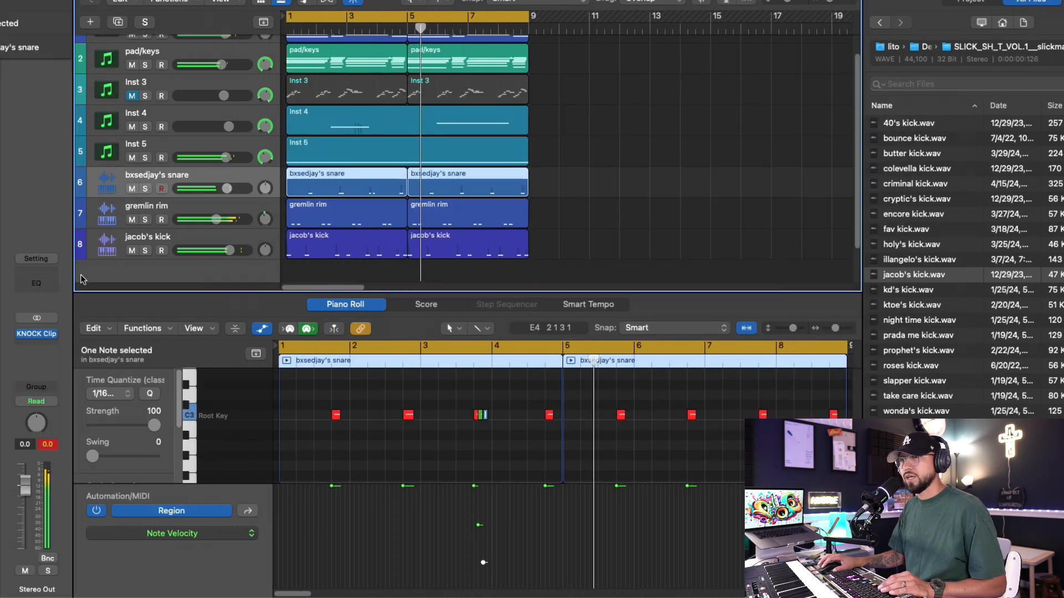
click(26, 336)
click(131, 368)
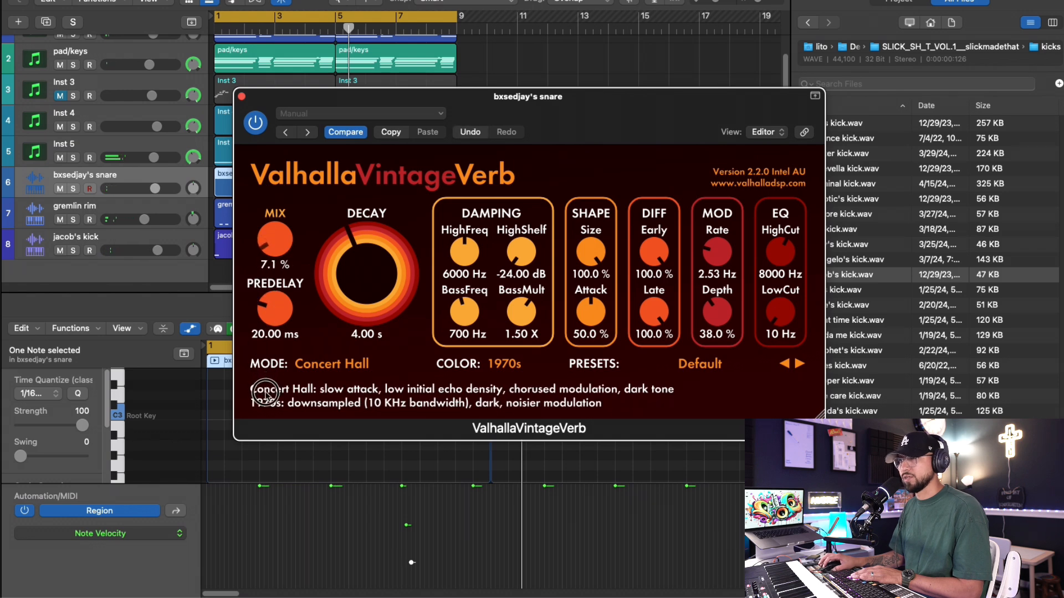
key(space)
drag(278, 241, 280, 256)
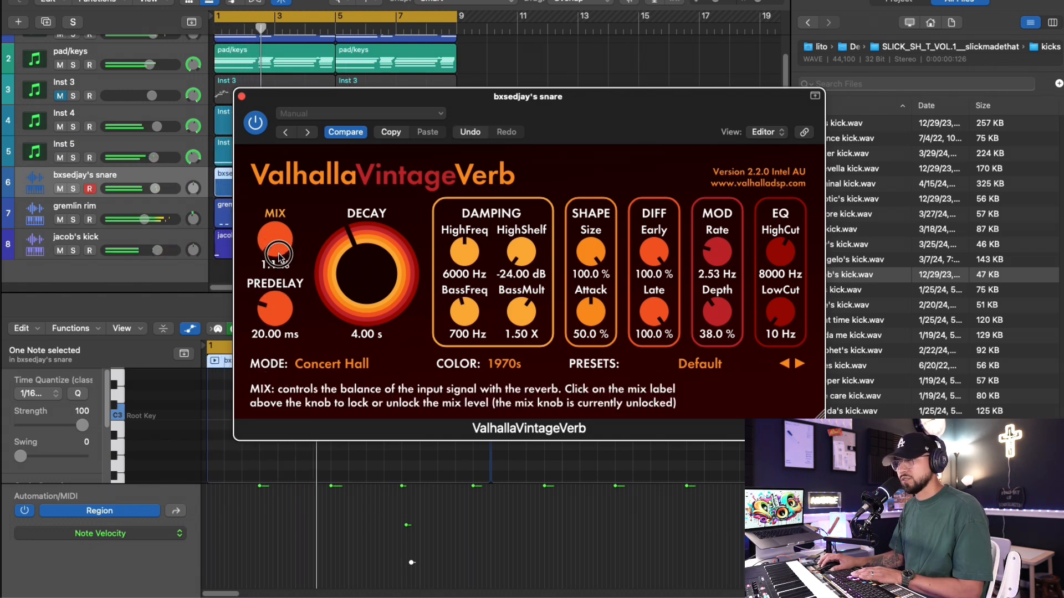
drag(278, 255, 279, 256)
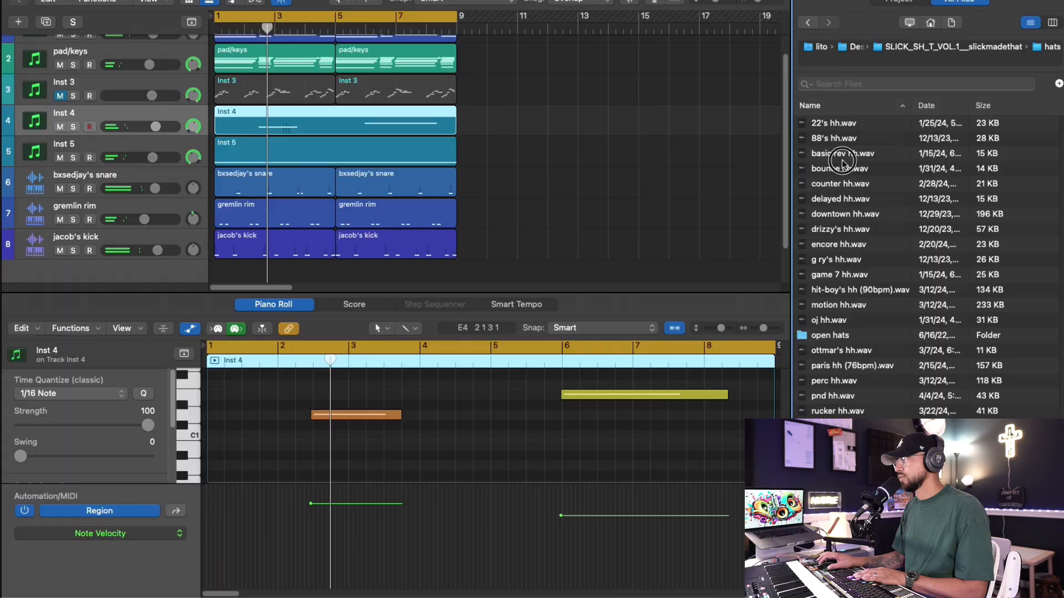
Audition samples in the kit's hats folder and add basic rev hh.wav as a new sampler track below the kick
click(842, 159)
click(851, 140)
drag(855, 153, 159, 184)
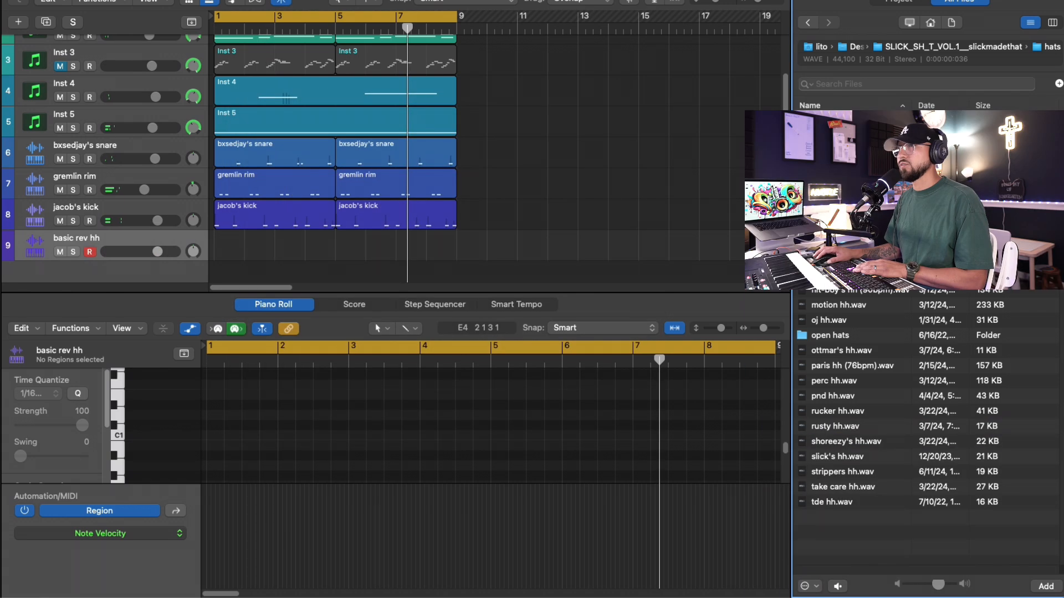
Record a four-bar hi-hat pattern on the basic rev hh track and quantize all its notes to 1/16
key(r)
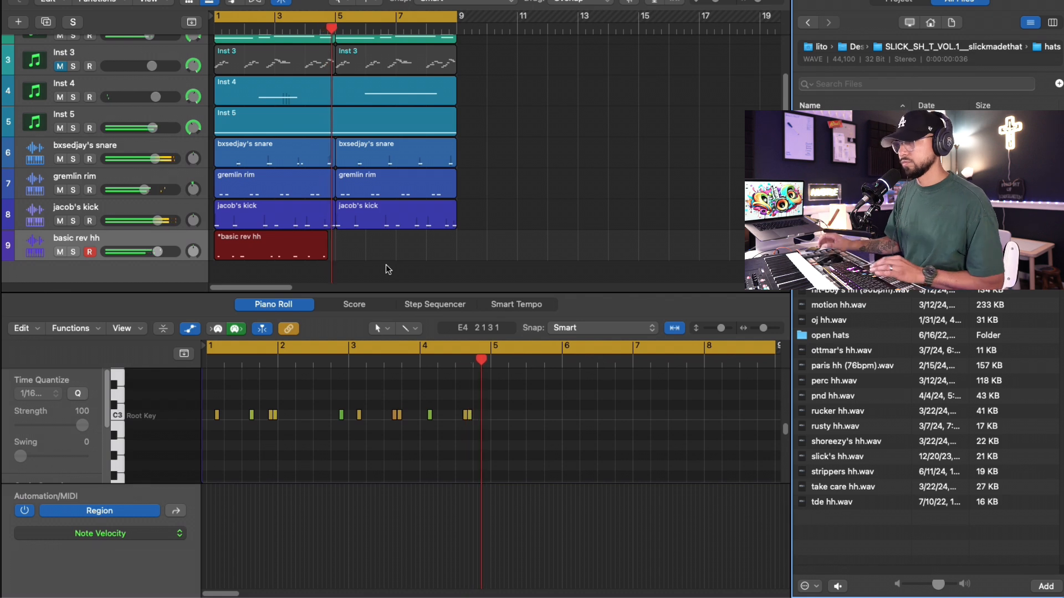
key(space)
scroll(348, 417, up, 6)
click(369, 454)
key(super+a)
key(q)
Audition more hi-hat samples and replace the hi-hat track's sound with shoreezy's hh.wav, closing the sampler window
click(842, 396)
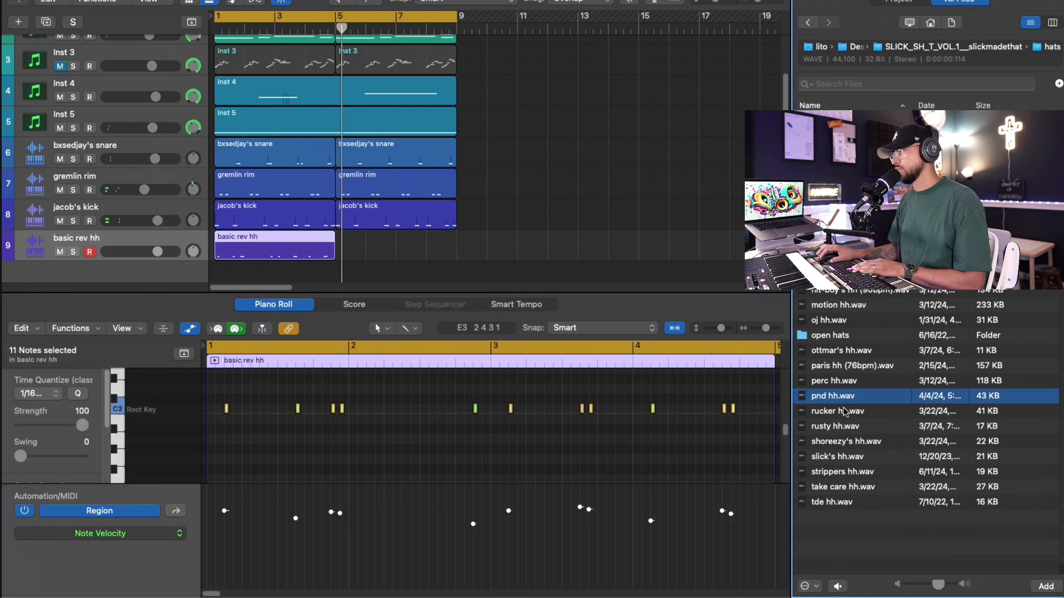
click(844, 411)
click(848, 426)
click(847, 418)
click(857, 442)
drag(857, 461, 168, 250)
key(space)
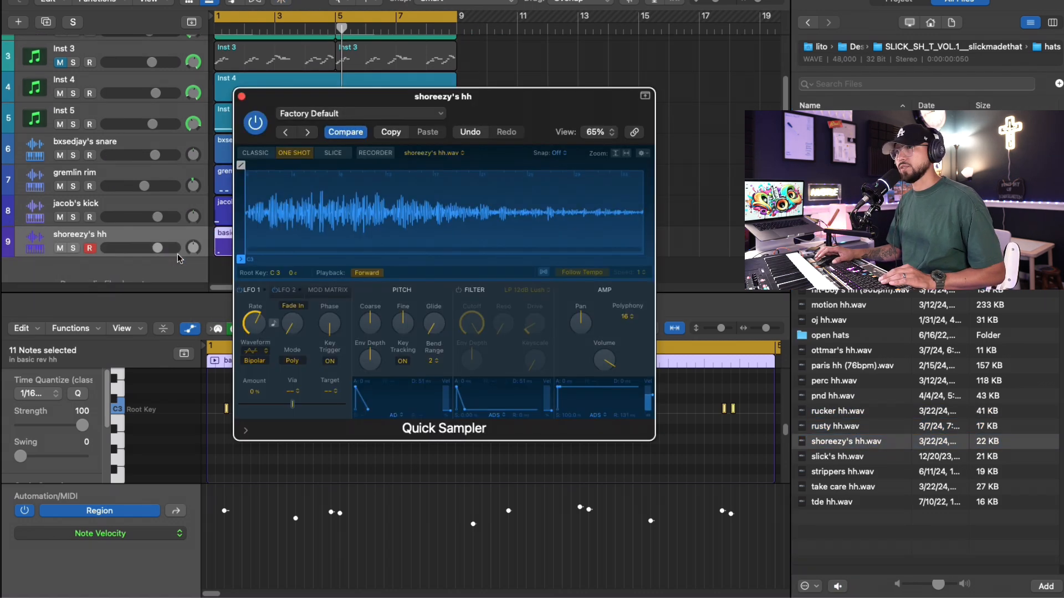
click(242, 96)
Add two hi-hat notes around beat 2 of bar 1 in the basic rev hh region and soften their velocities
click(294, 409)
drag(294, 409, 288, 409)
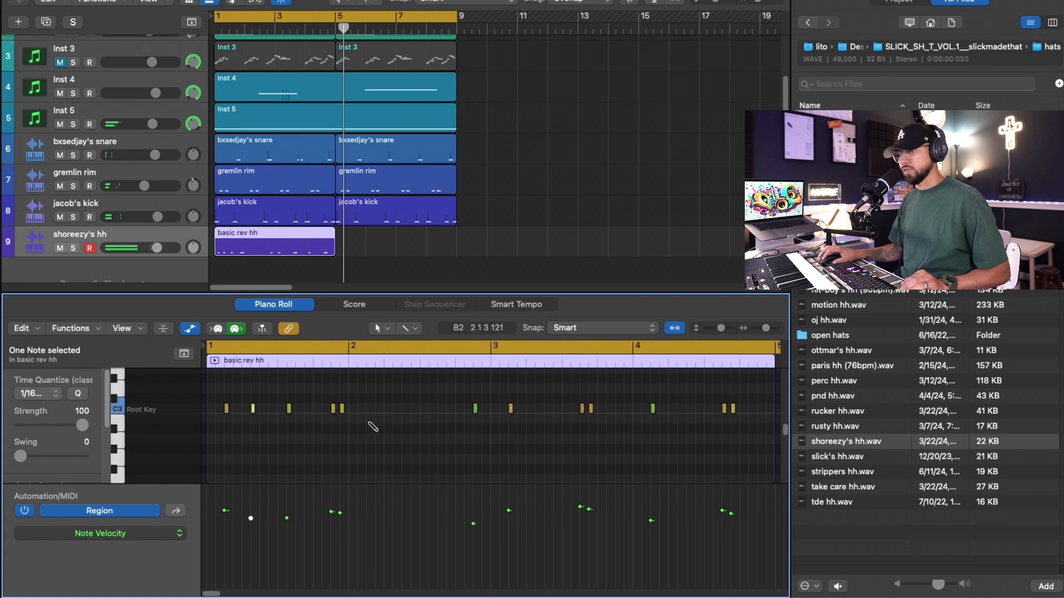
drag(250, 519, 248, 524)
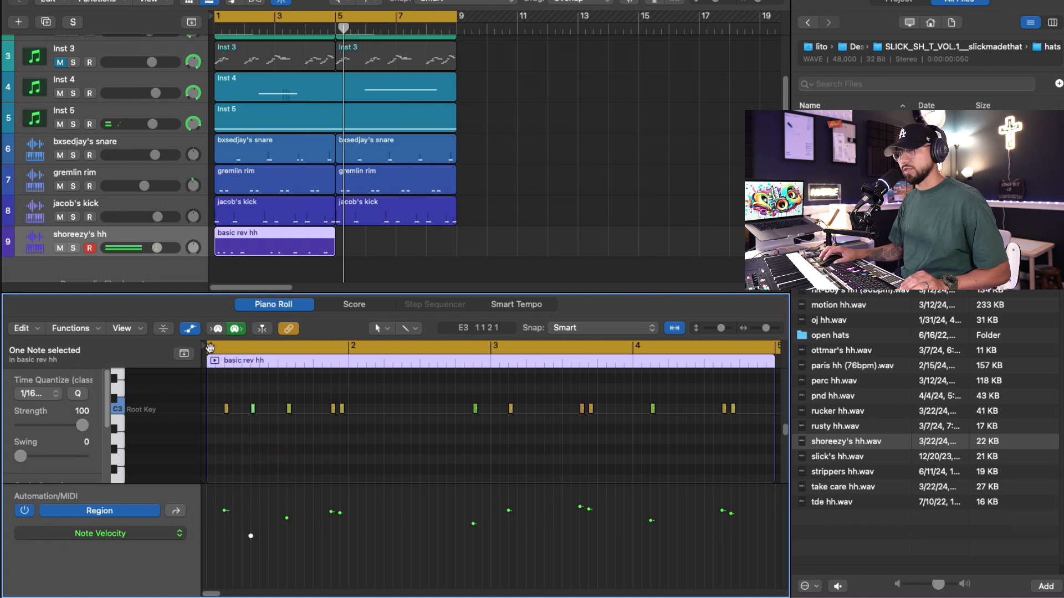
scroll(250, 419, up, 2)
super+click(241, 409)
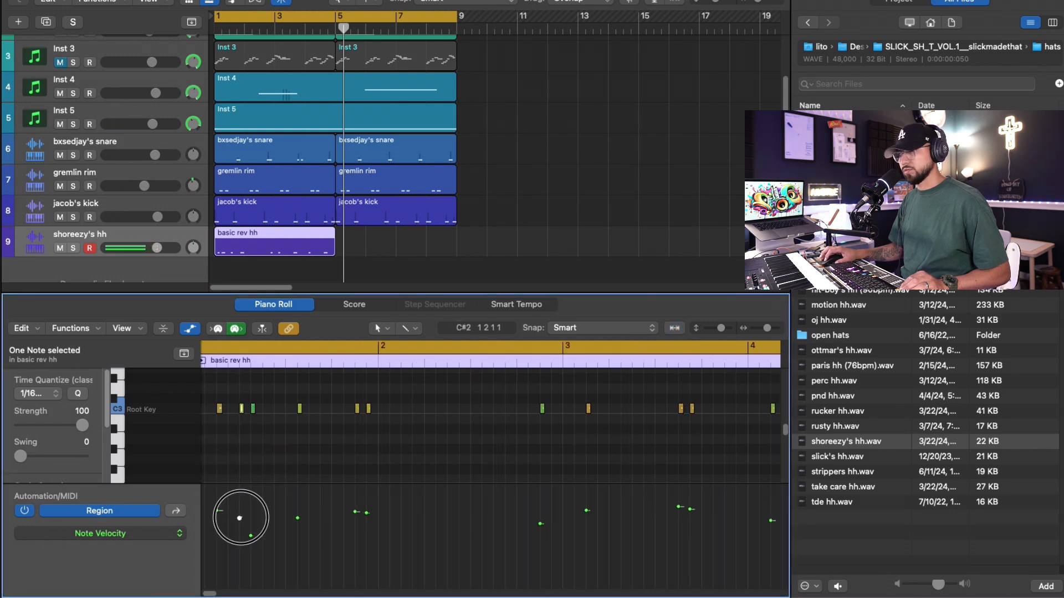
Add more hi-hat notes in bar 2 and give them varied, lower velocities while checking the groove
super+click(418, 409)
key(space)
super+click(486, 409)
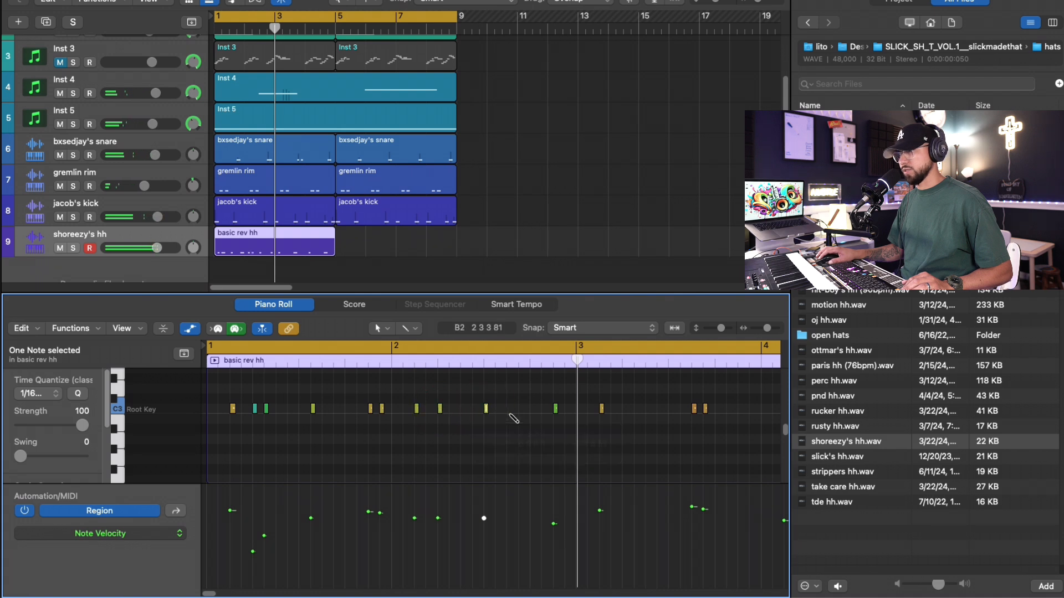
drag(491, 524, 484, 575)
drag(438, 518, 438, 558)
drag(415, 518, 414, 528)
key(space)
mouse_move(486, 409)
mouse_down()
mouse_move(476, 412)
mouse_move(499, 418)
mouse_up()
drag(484, 526, 485, 546)
key(space)
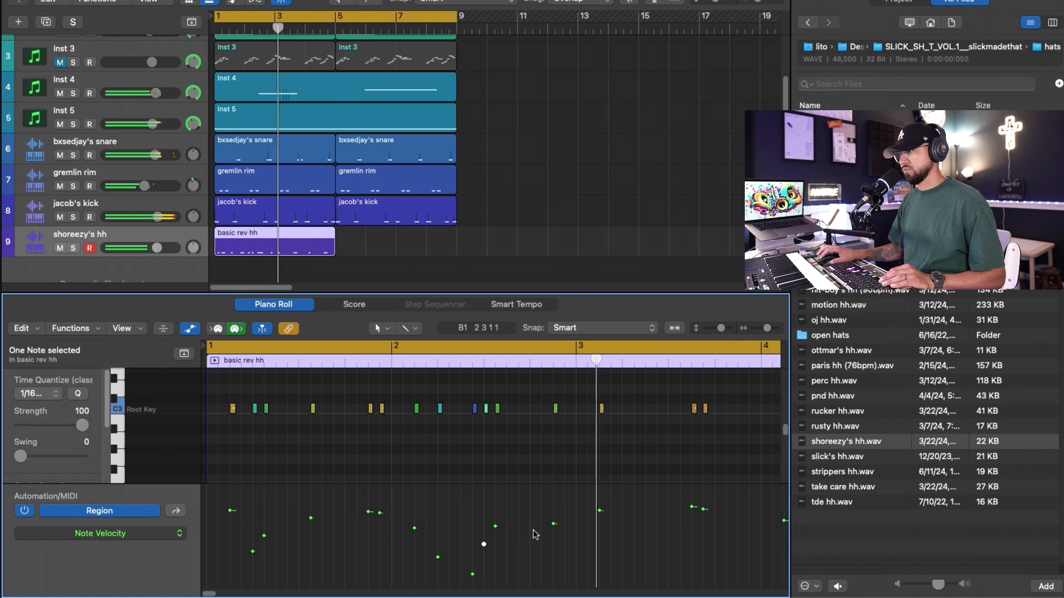
Fill in soft hi-hat notes from late bar 2 through bar 4, varying their velocities
super+click(613, 410)
super+click(544, 410)
super+click(602, 410)
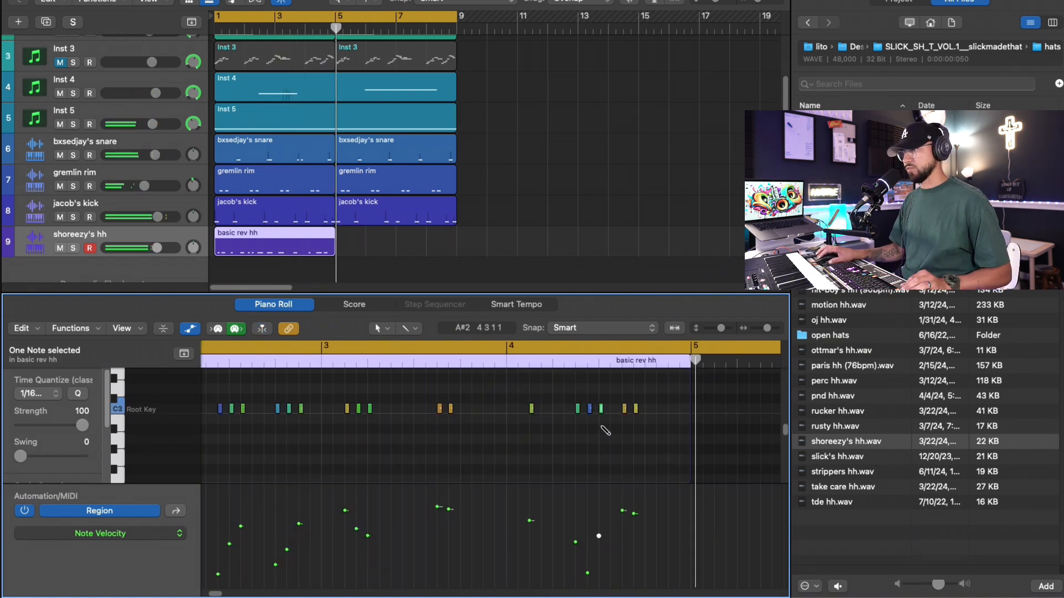
drag(587, 573, 599, 560)
key(space)
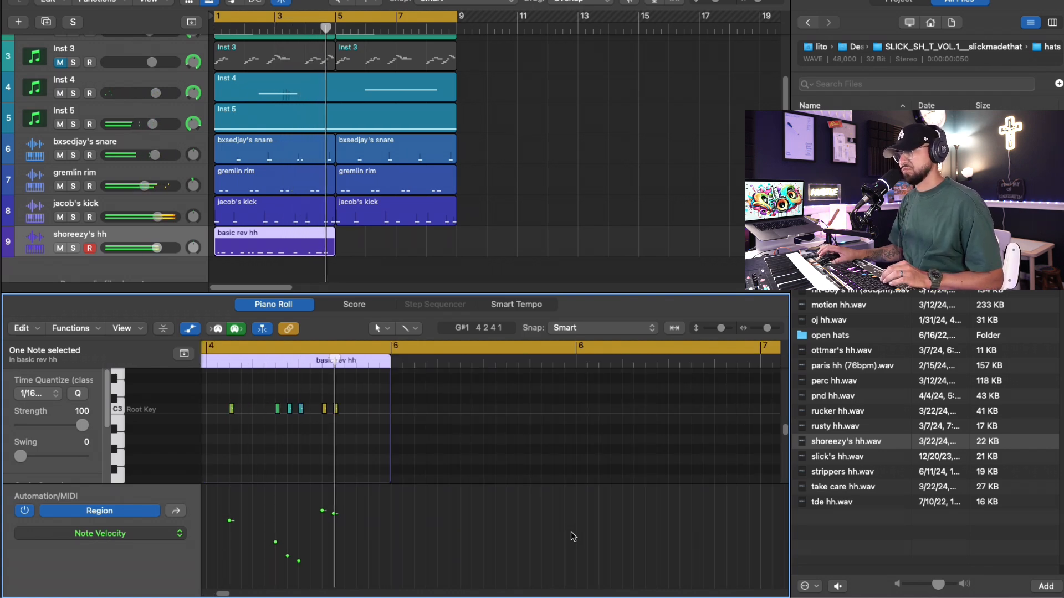
Repeat the hi-hat region over bars 5 to 8 and add extra soft notes at the end of bar 7
key(super+r)
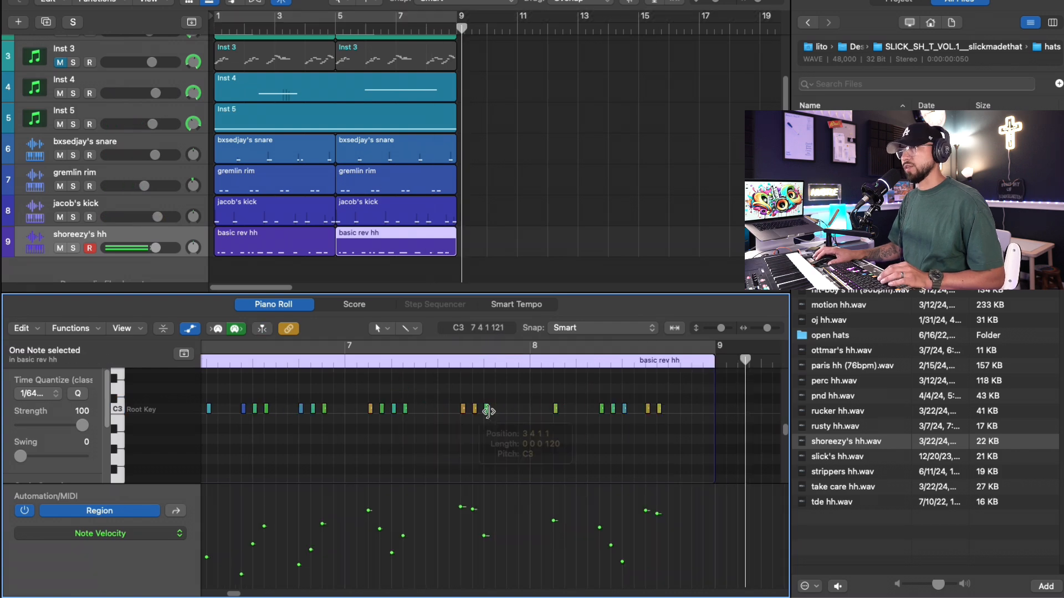
drag(494, 411, 491, 410)
drag(491, 410, 488, 411)
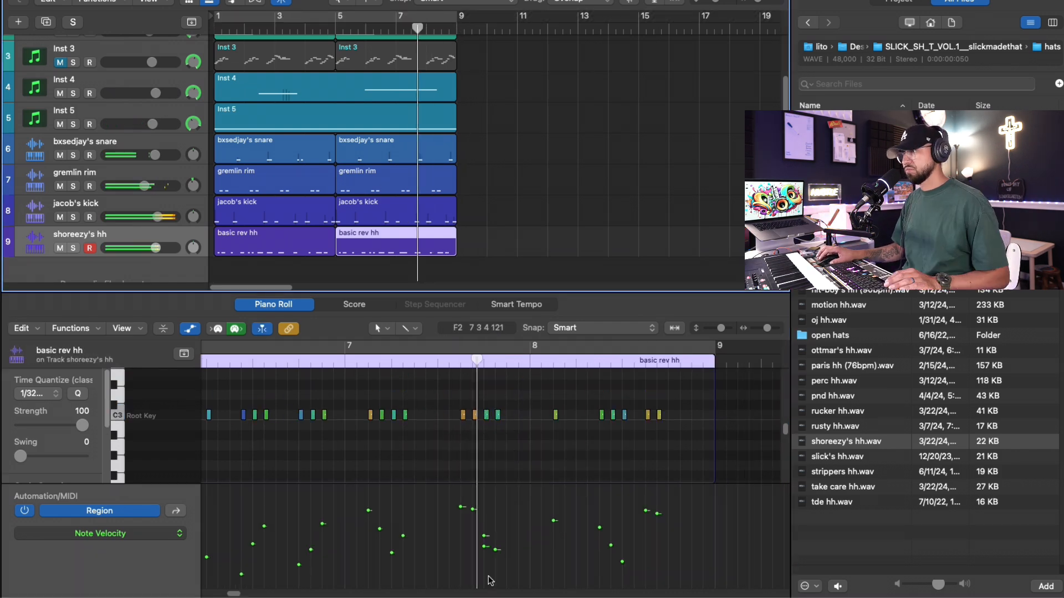
click(487, 415)
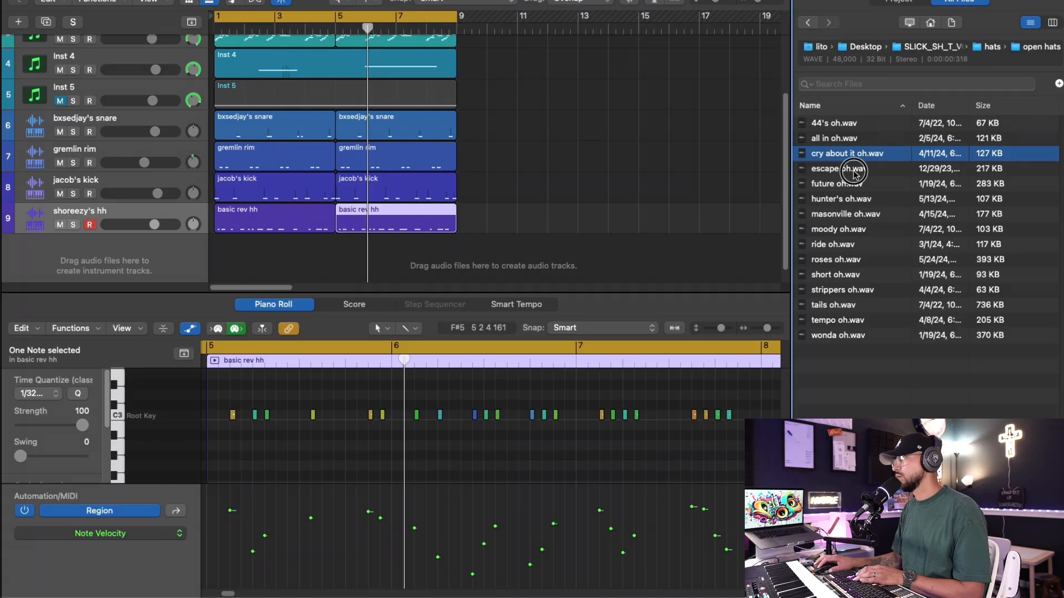
Audition samples in the open hats folder and add future oh.wav as a new sampler track below the hi-hat
click(858, 169)
click(852, 184)
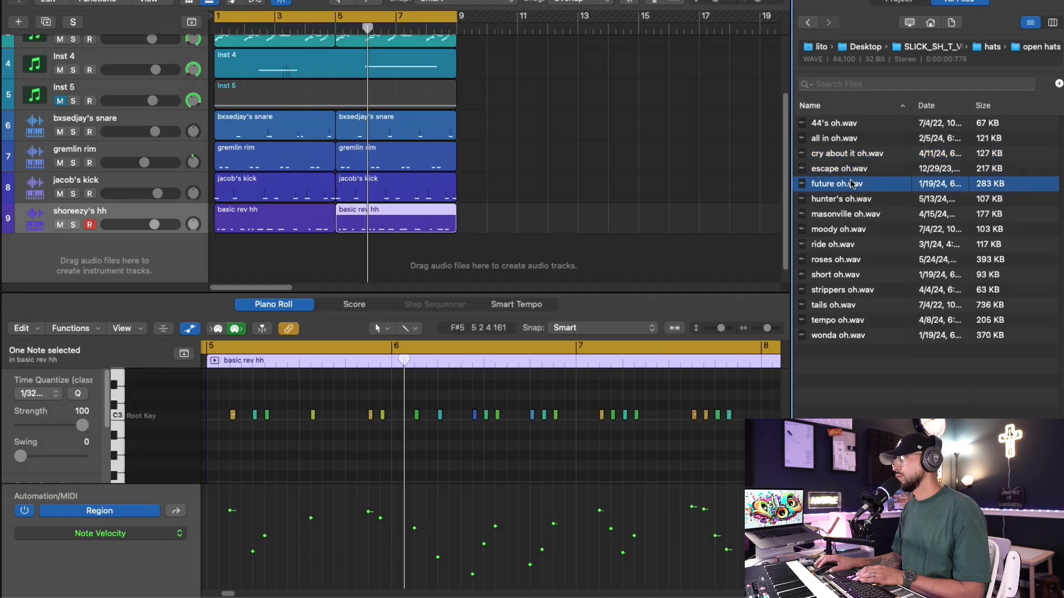
click(847, 198)
drag(846, 189, 152, 182)
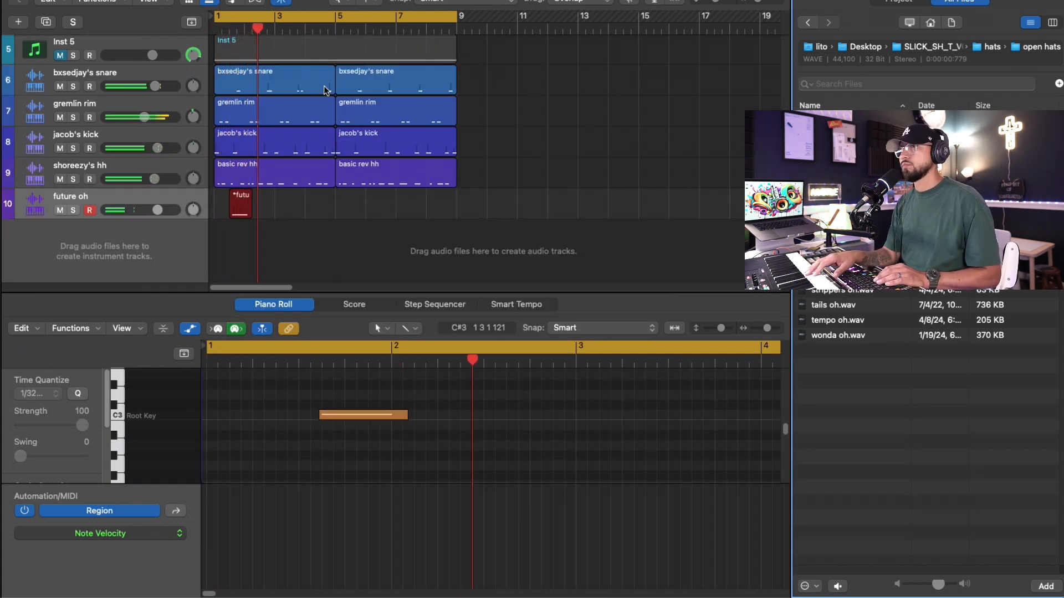
Record an open-hat hit in bar 1 of the future oh track, adjust its timing and repeat the four-bar region at bar 5
key(space)
drag(341, 415, 347, 414)
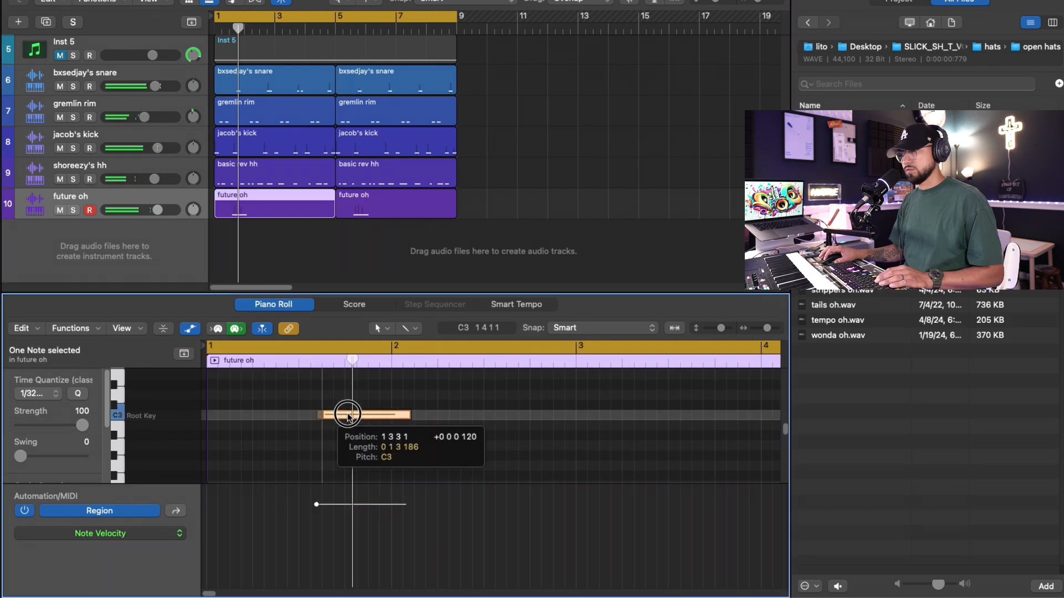
click(335, 414)
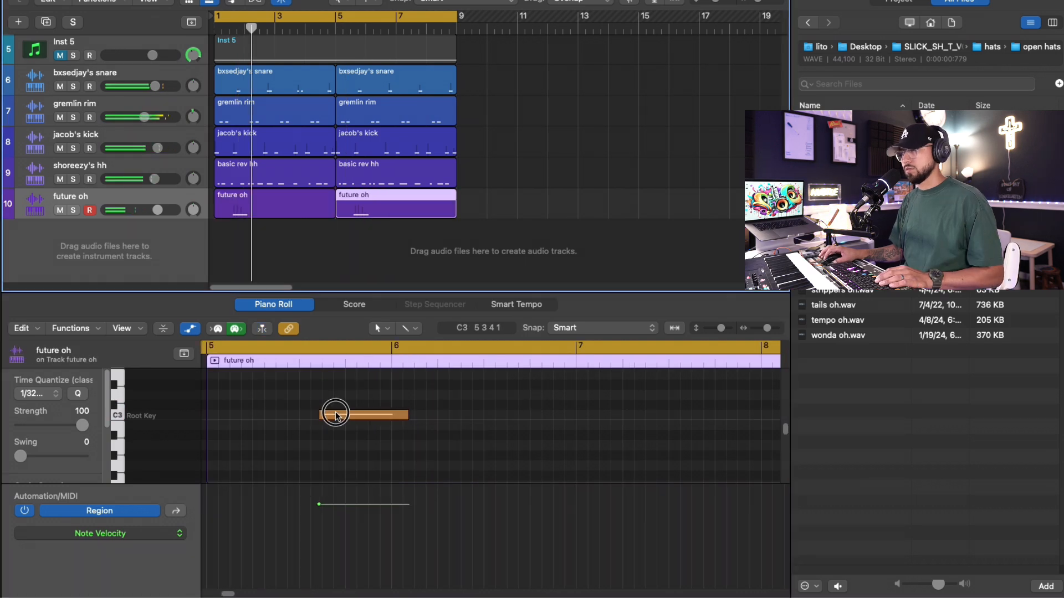
drag(324, 419, 323, 419)
Add Open Hat - Movies.wav from the Real One R&B kit as a new sampler track and record a repeating four-bar part
click(807, 24)
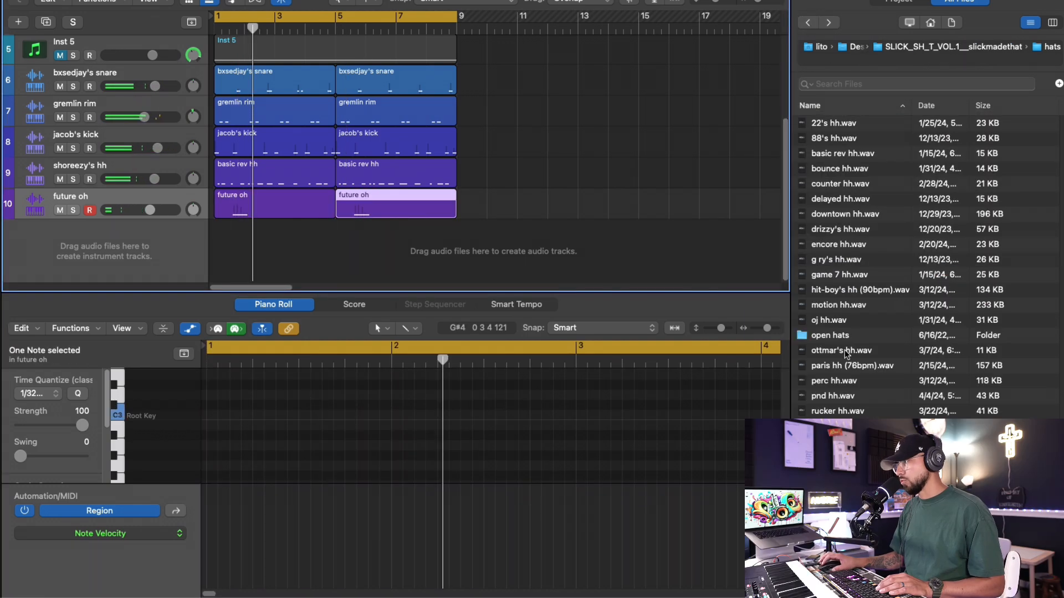
click(811, 24)
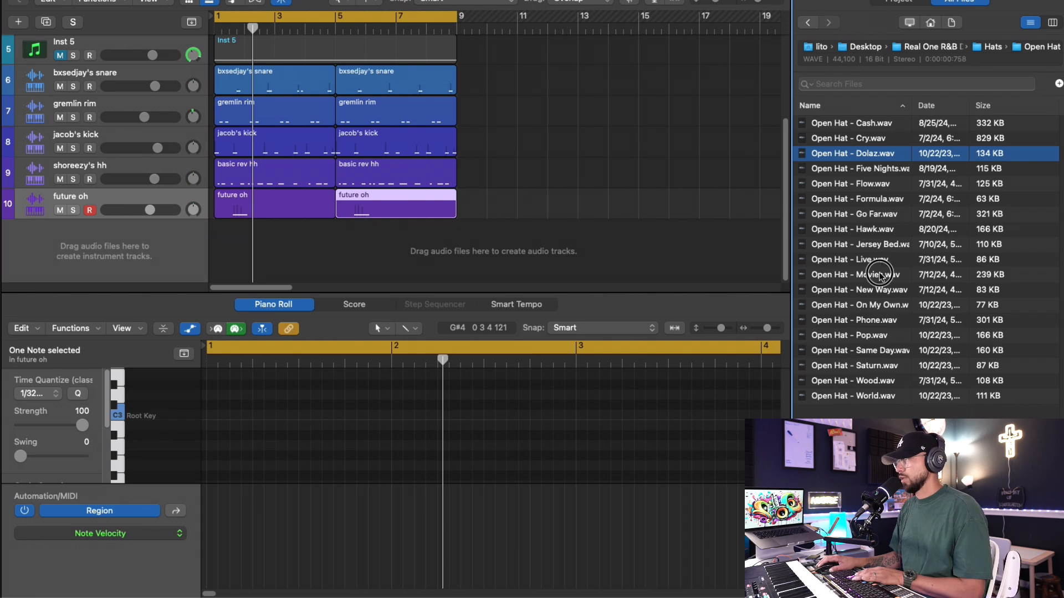
drag(880, 275, 166, 183)
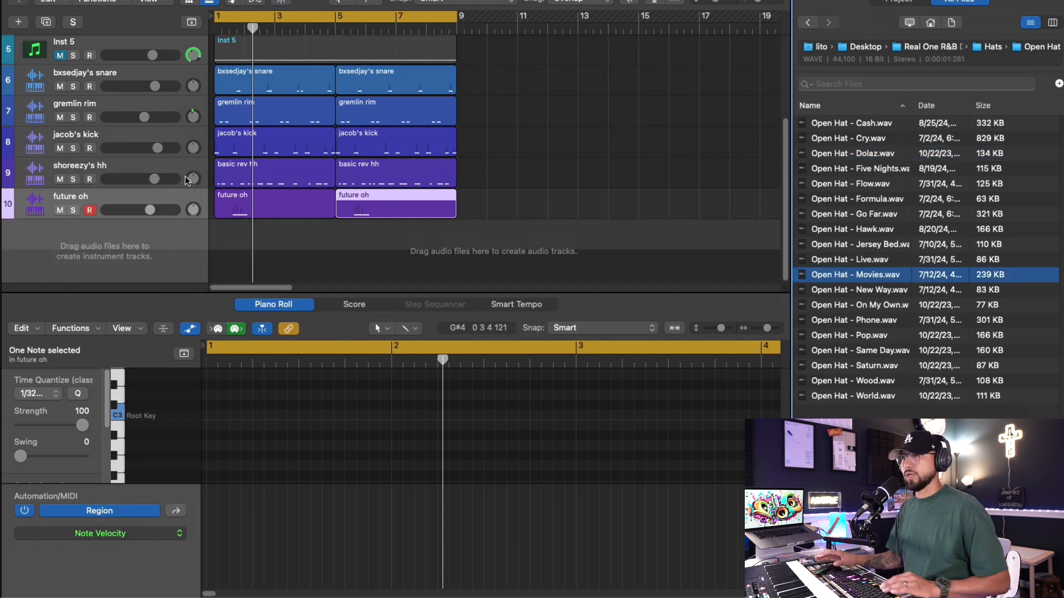
key(space)
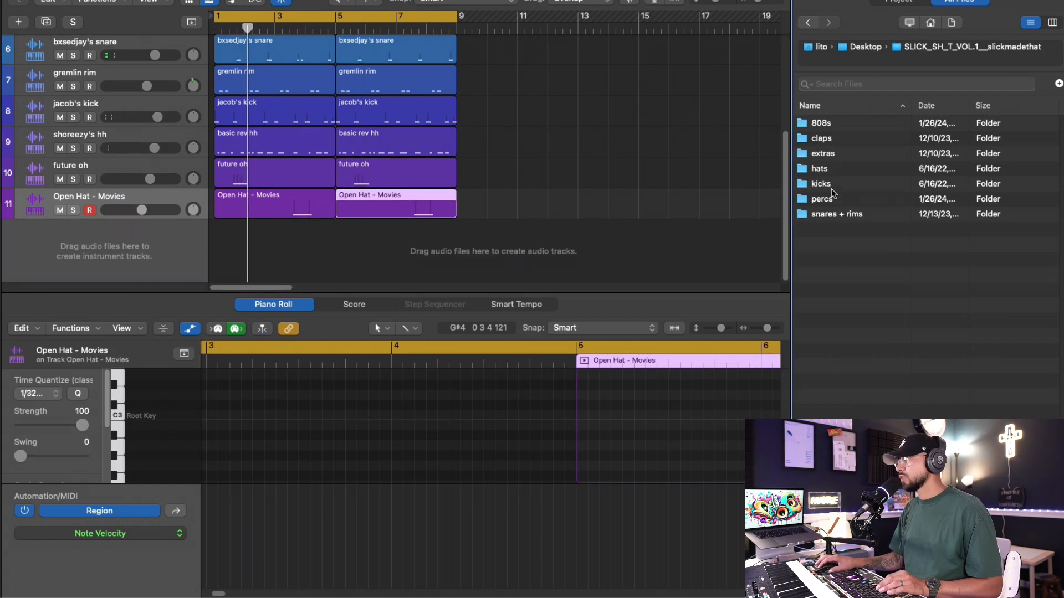
Audition samples in the SLICK_SH_T_VOL.1 kit's percs folder and try grand prix perc.wav on a new sampler track
double_click(821, 198)
click(856, 228)
click(856, 244)
click(856, 260)
click(863, 276)
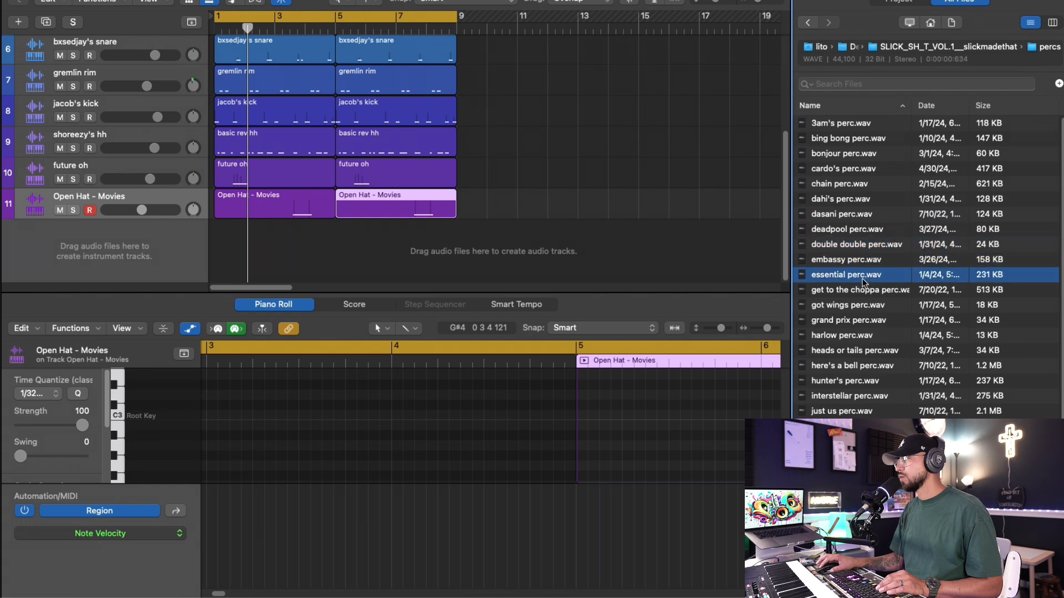
click(865, 321)
click(871, 309)
drag(868, 323, 133, 187)
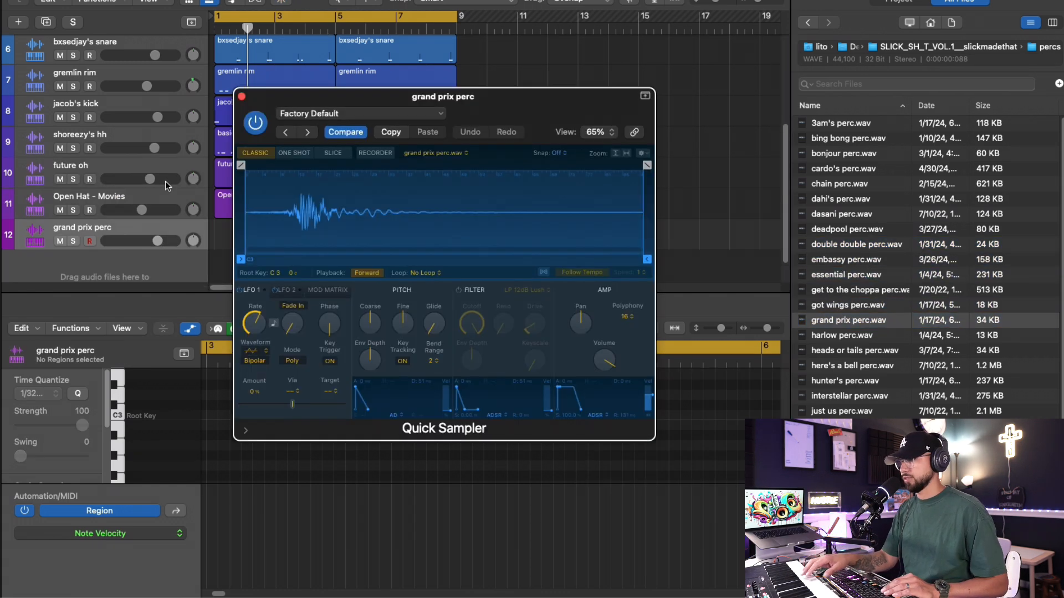
Test the grand prix perc sound against the beat and delete its track
key(space)
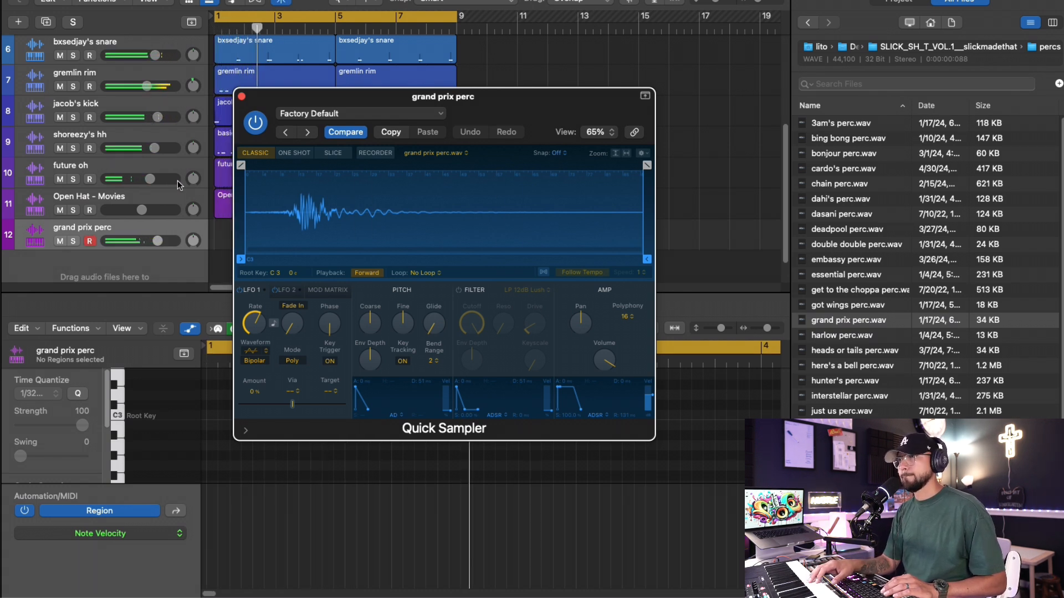
click(169, 233)
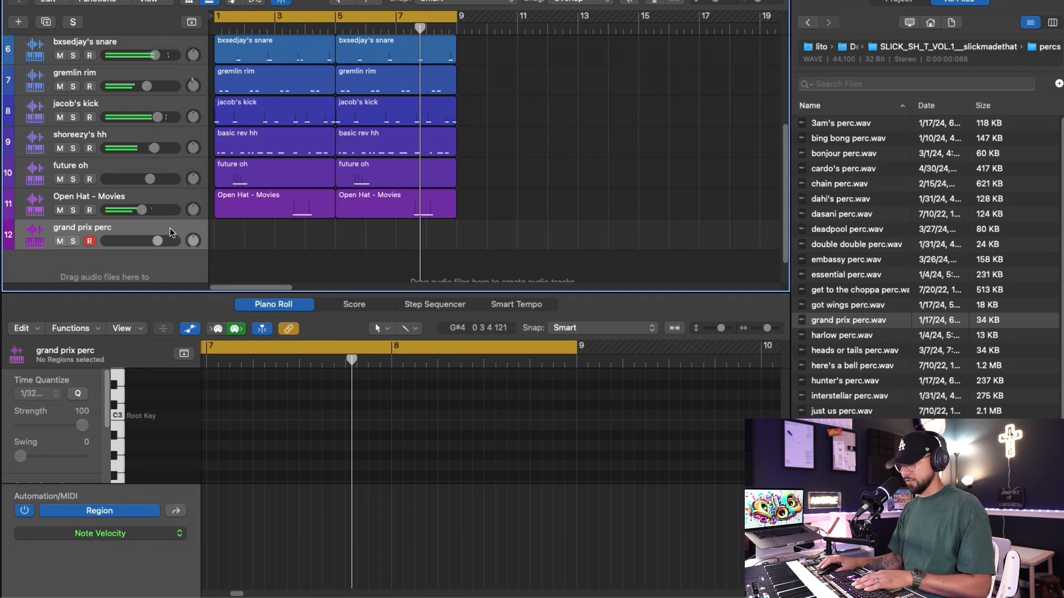
key(super+BackSpace)
Add zap perc.wav as a new Quick Sampler (Original) track below Open Hat - Movies, closing the sampler window
scroll(848, 471, down, 5)
click(839, 558)
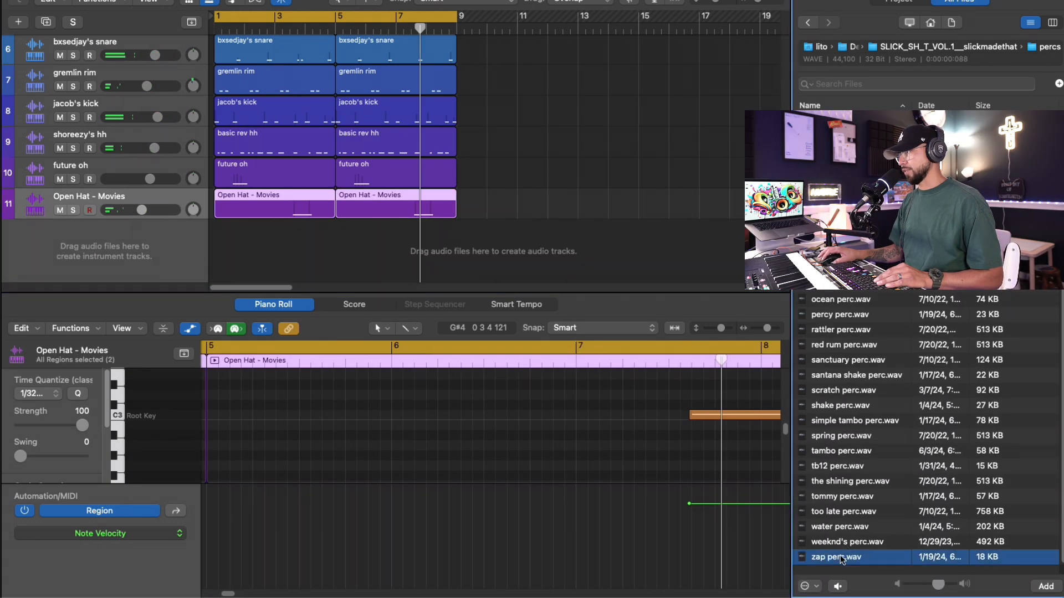
drag(777, 546, 150, 233)
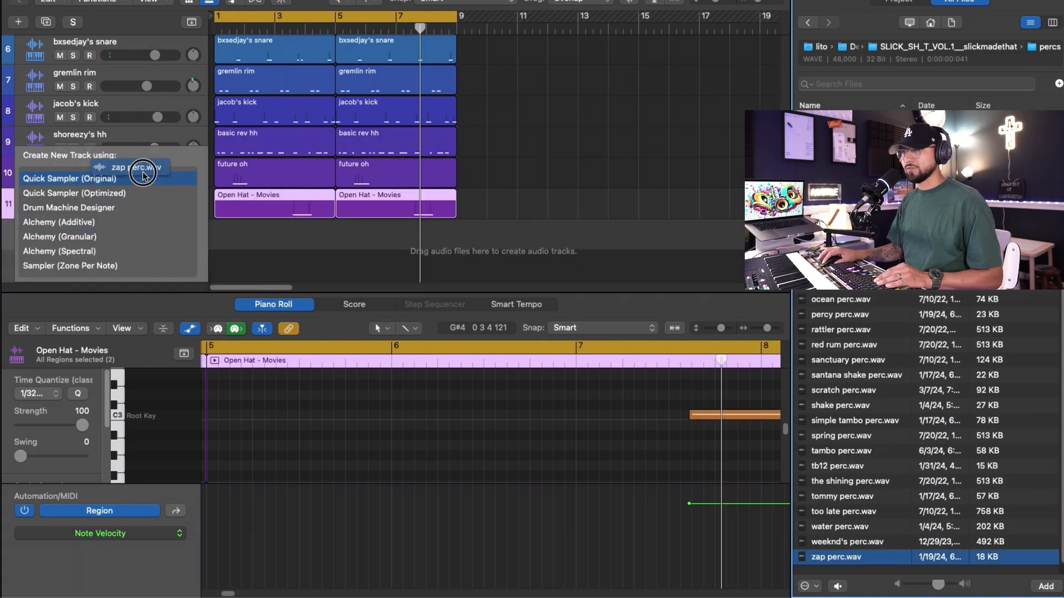
click(133, 178)
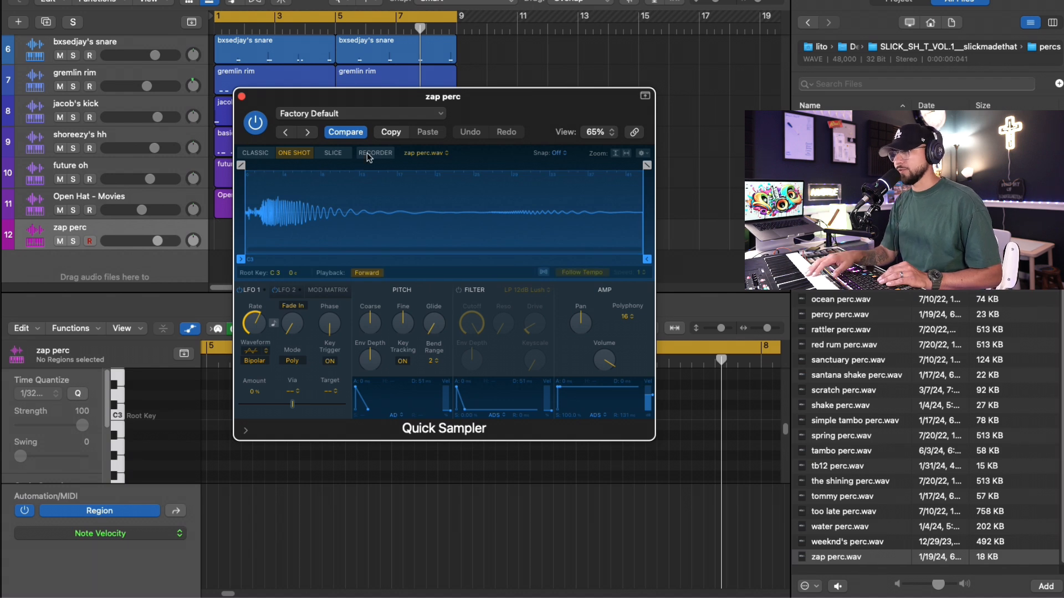
click(241, 97)
Record two zap perc hits in bar 2, extend the region to four bars and repeat it over bars 5 to 8
key(Return)
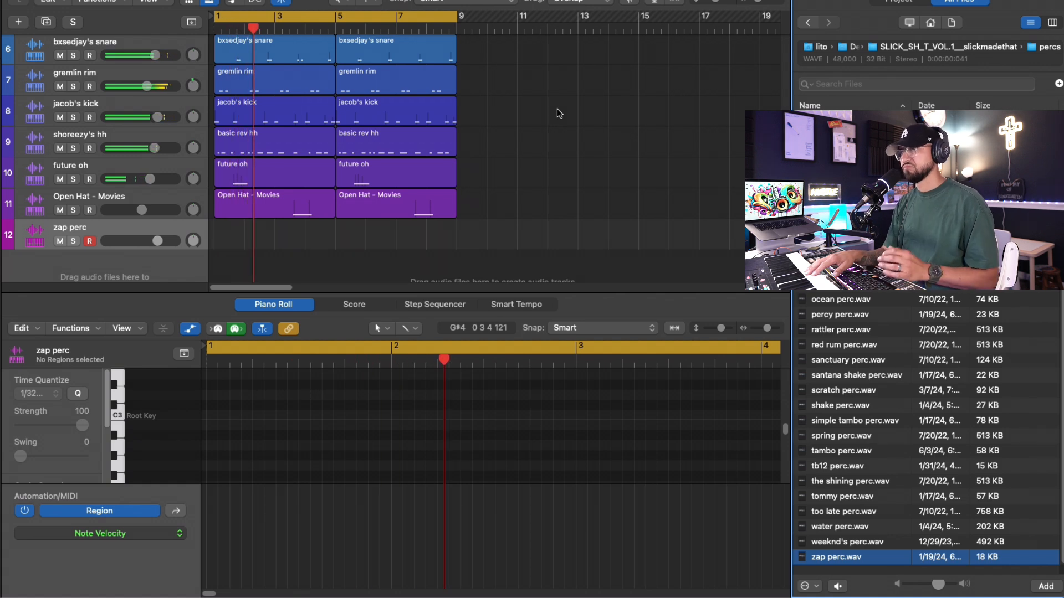
key(space)
key(space)
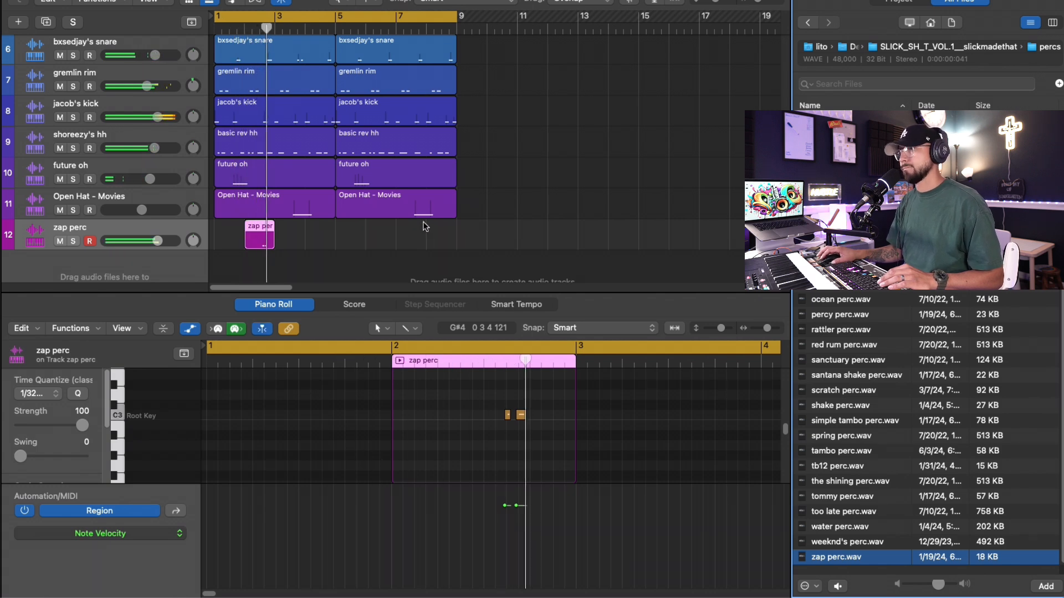
drag(273, 244, 335, 248)
click(232, 252)
drag(246, 238, 215, 238)
key(super+r)
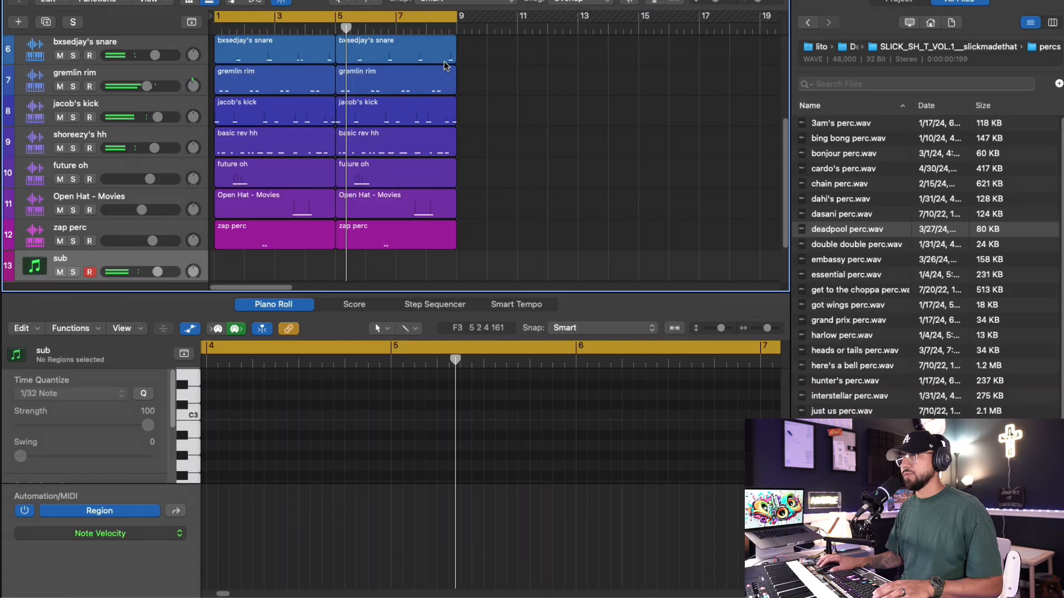
Record an eight-bar bass line on the sub track
key(v)
drag(475, 116, 368, 57)
click(358, 202)
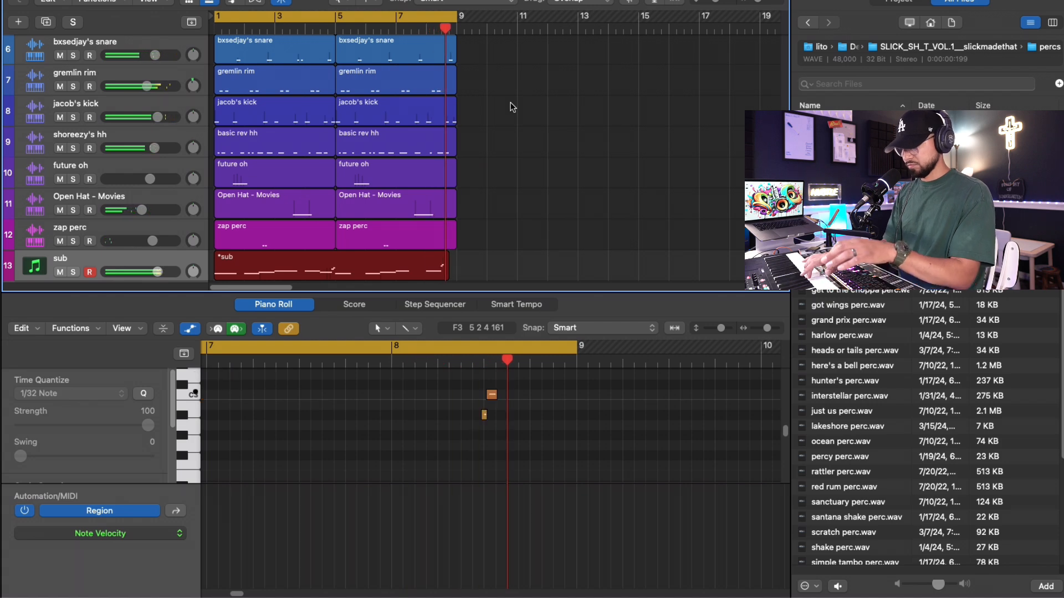
key(space)
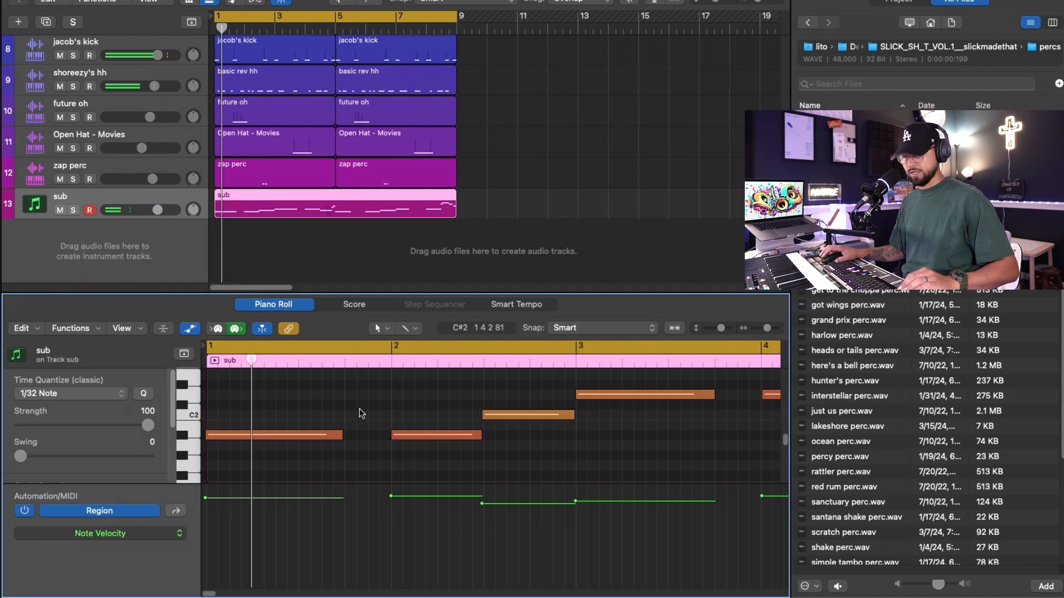
Trim the sub region to its first four bars and record a new bass take over bars 5 to 8
drag(455, 209, 335, 204)
key(r)
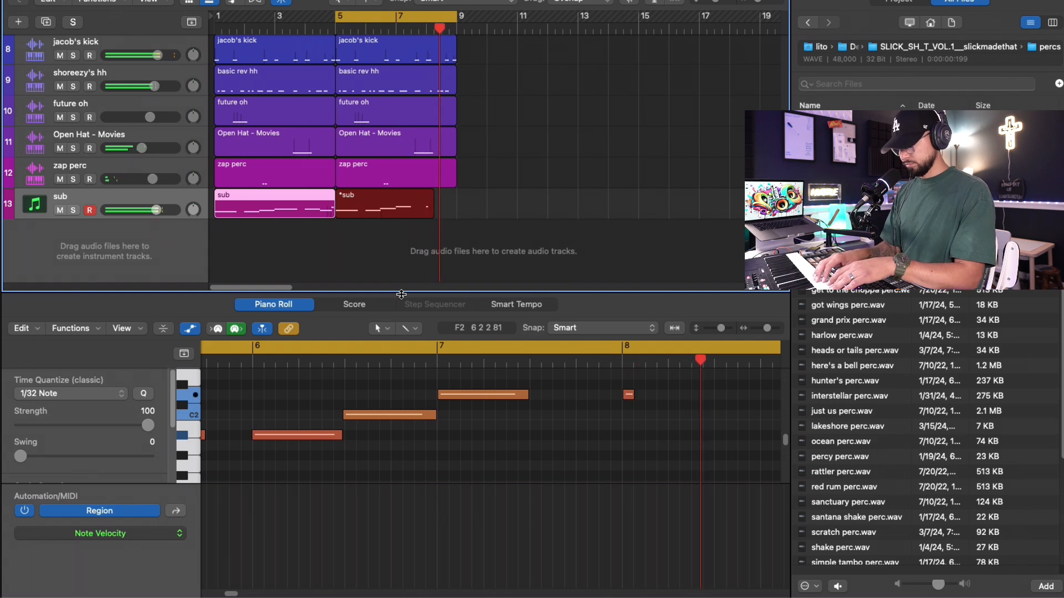
key(space)
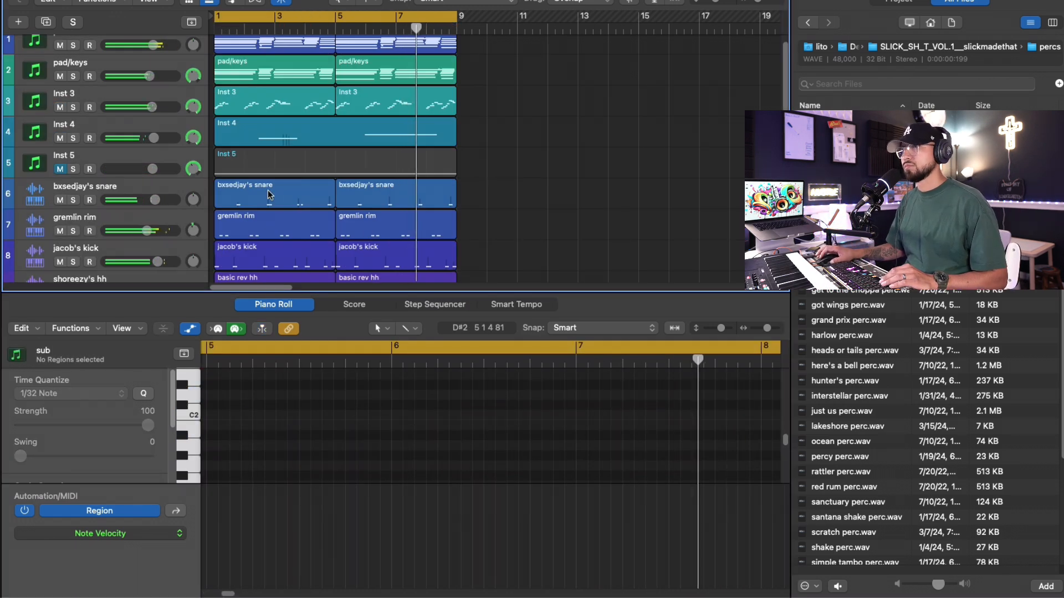
Unmute Inst 5, mute Inst 3 and Inst 4, and nudge Inst 5's volume while the beat plays
click(60, 169)
click(60, 107)
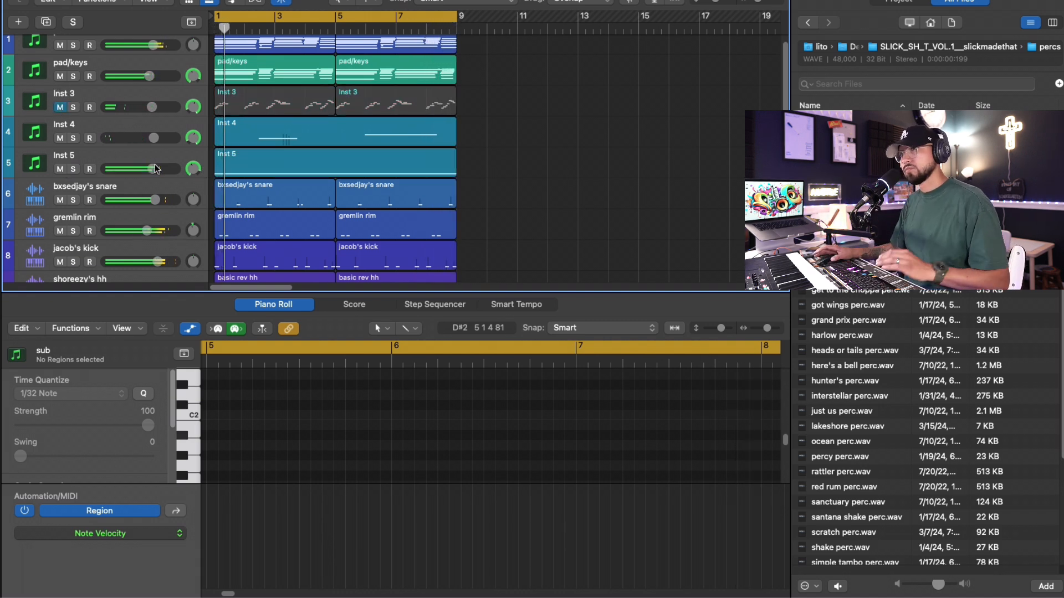
click(60, 138)
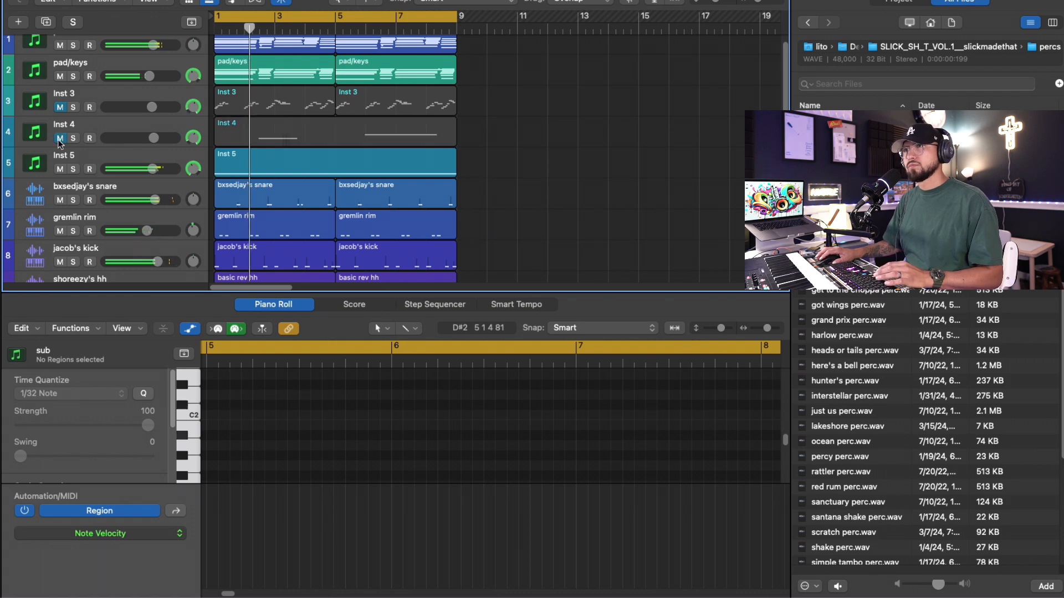
drag(152, 171, 153, 172)
Set the high-cut filter in Inst 5's Channel EQ to 740 Hz with a Q of 0.51, closing the plug-in window
click(100, 176)
click(35, 312)
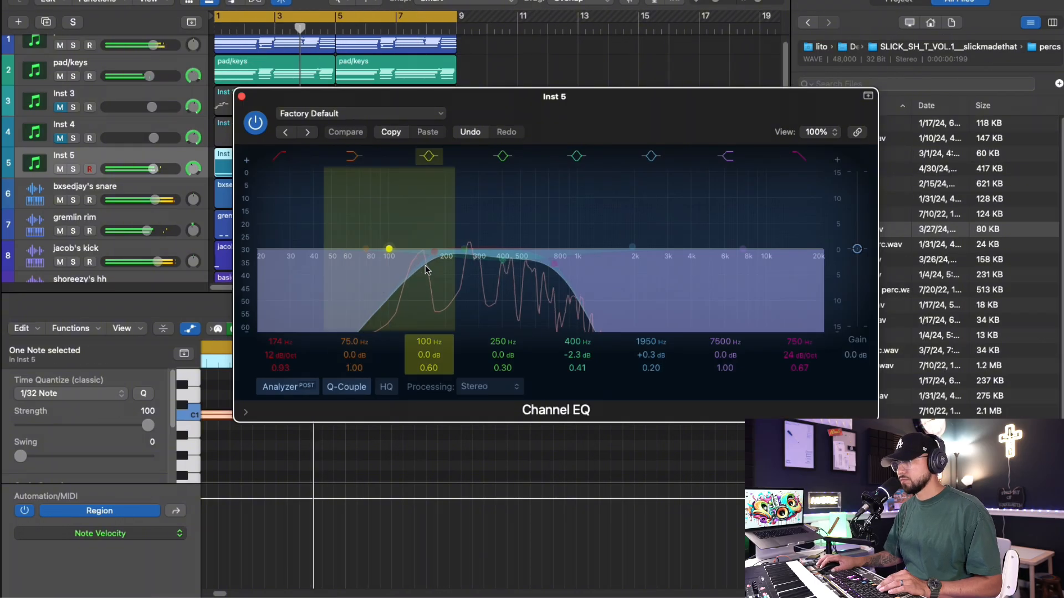
drag(554, 265, 554, 270)
click(243, 99)
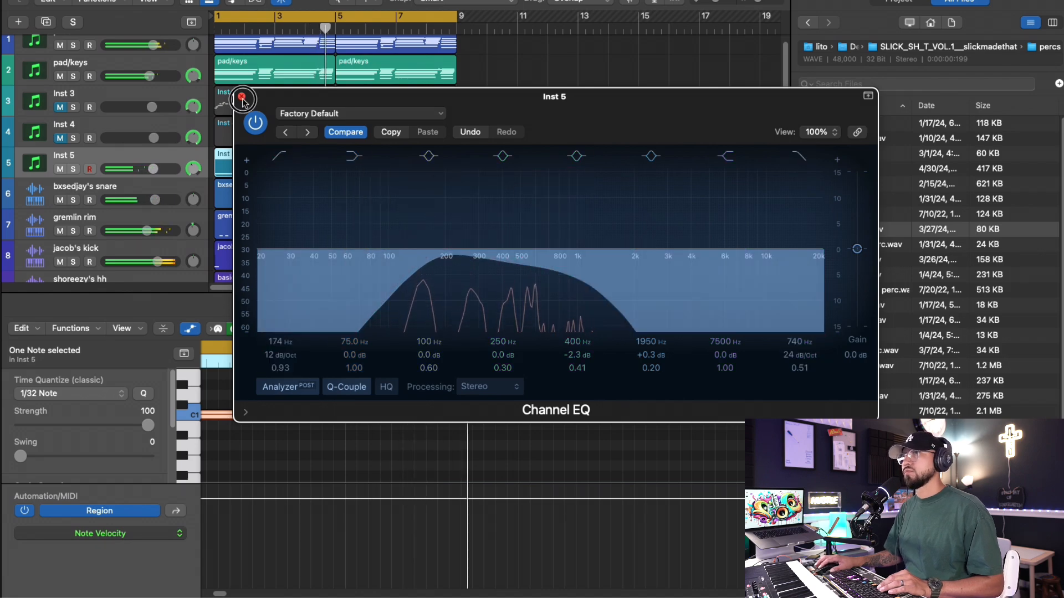